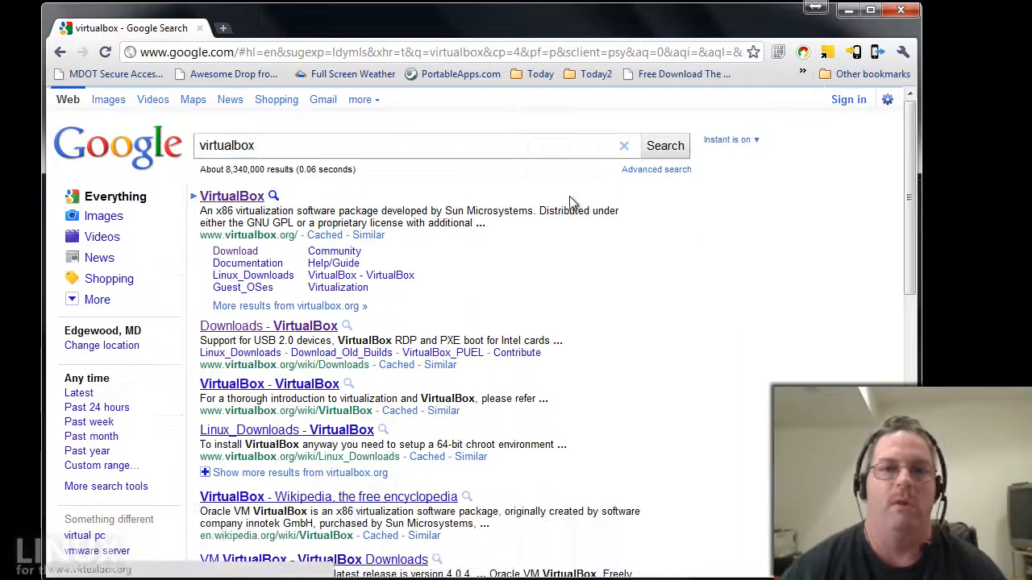
Go from the VirtualBox.org result to its Downloads page for 4.0.4 and highlight 'Windows hosts'.
click(250, 200)
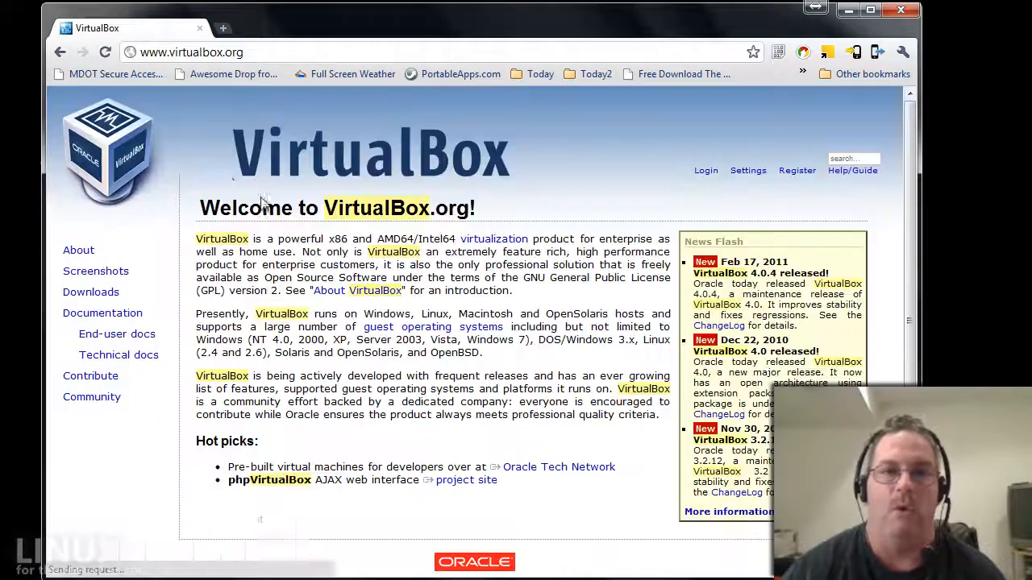
double_click(97, 295)
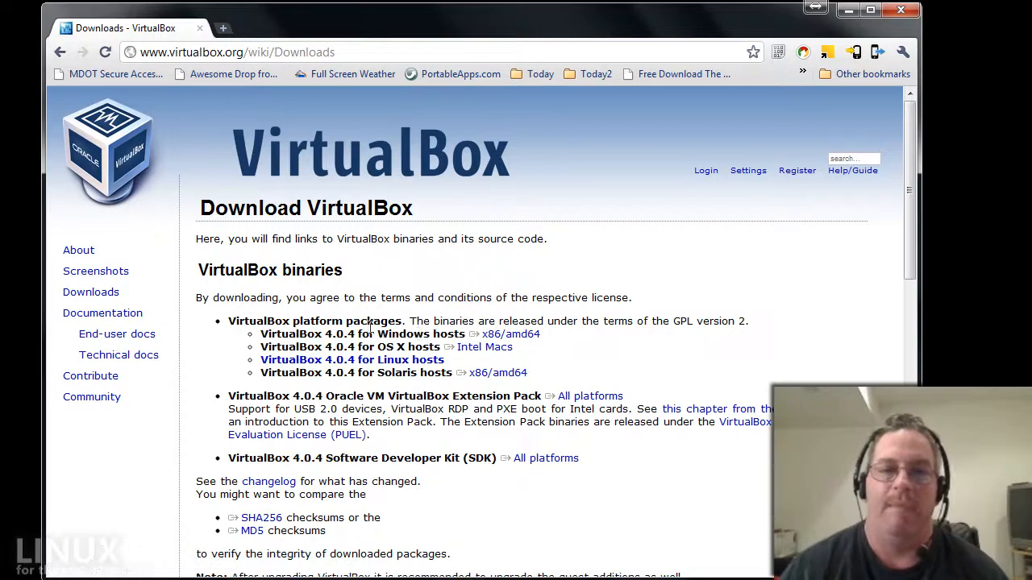
drag(377, 336, 463, 337)
Load releases.ubuntu.com and open the Ubuntu 10.10 Maverick Meerkat release page.
click(497, 299)
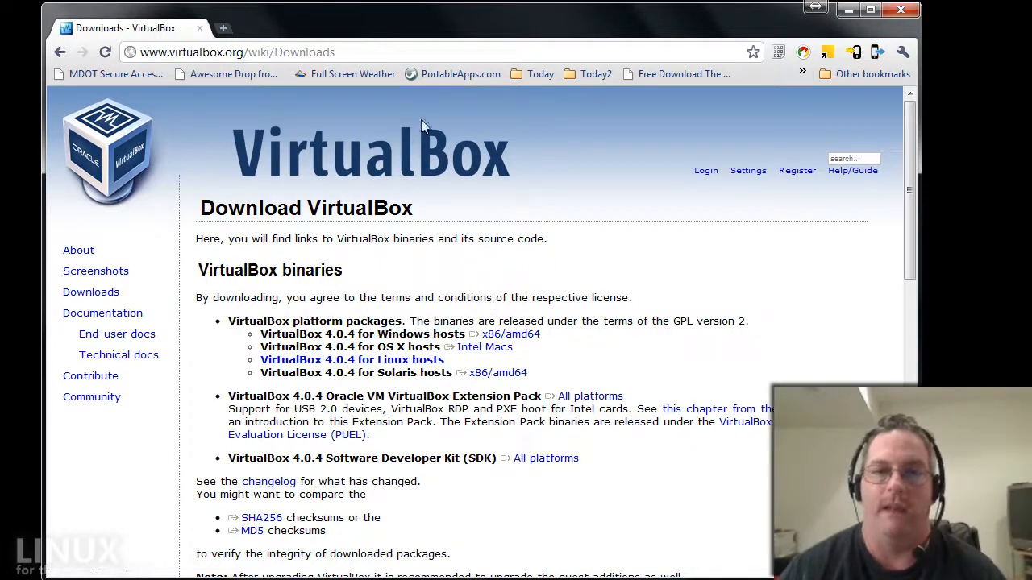
click(386, 54)
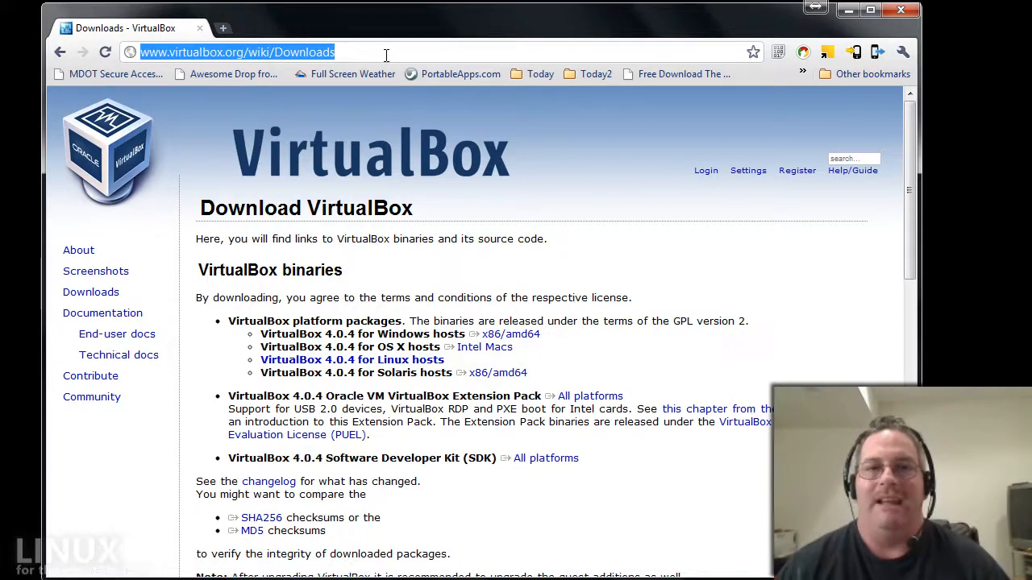
text(http://releases.ubuntu.com/)
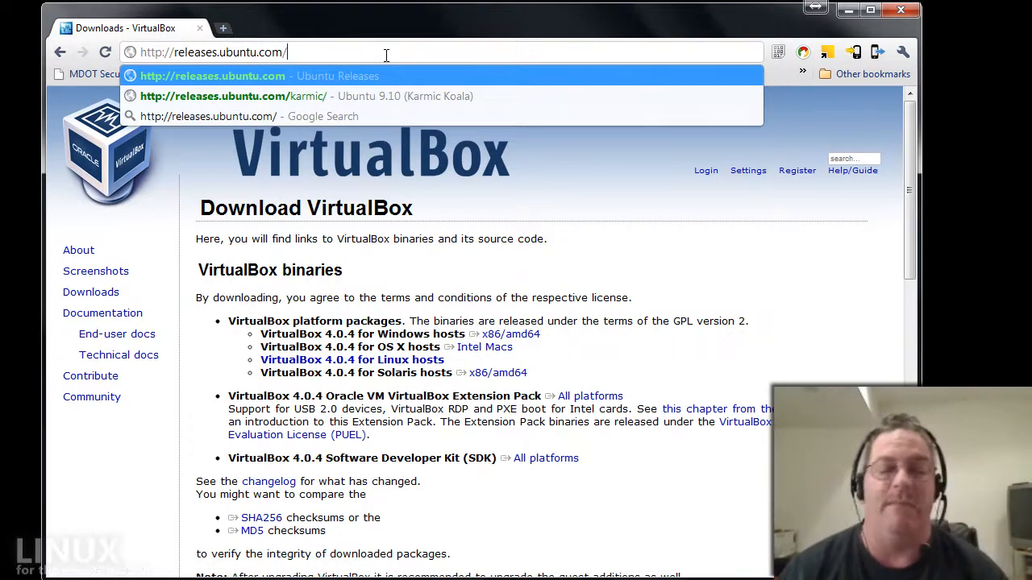
key(Return)
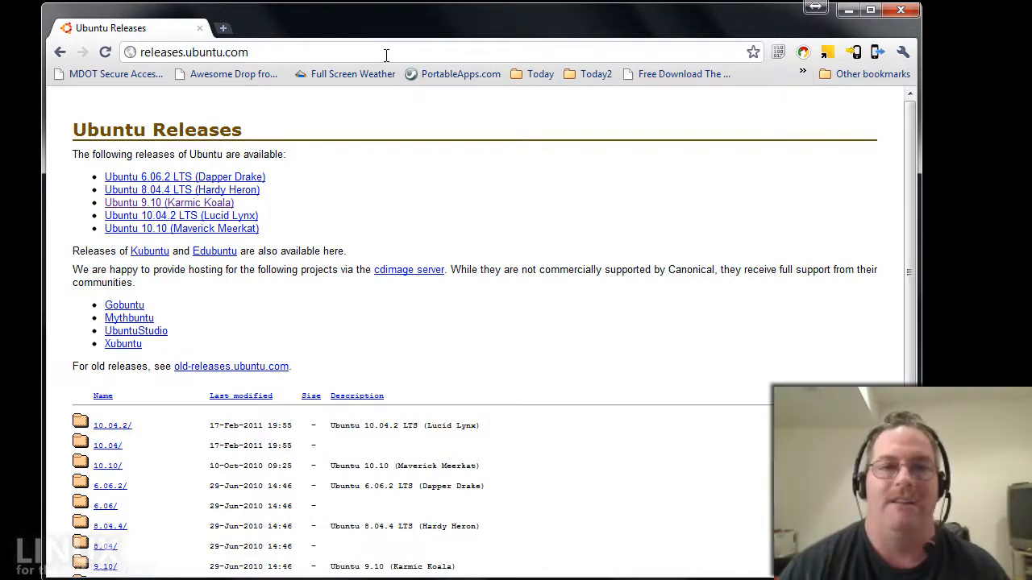
click(235, 229)
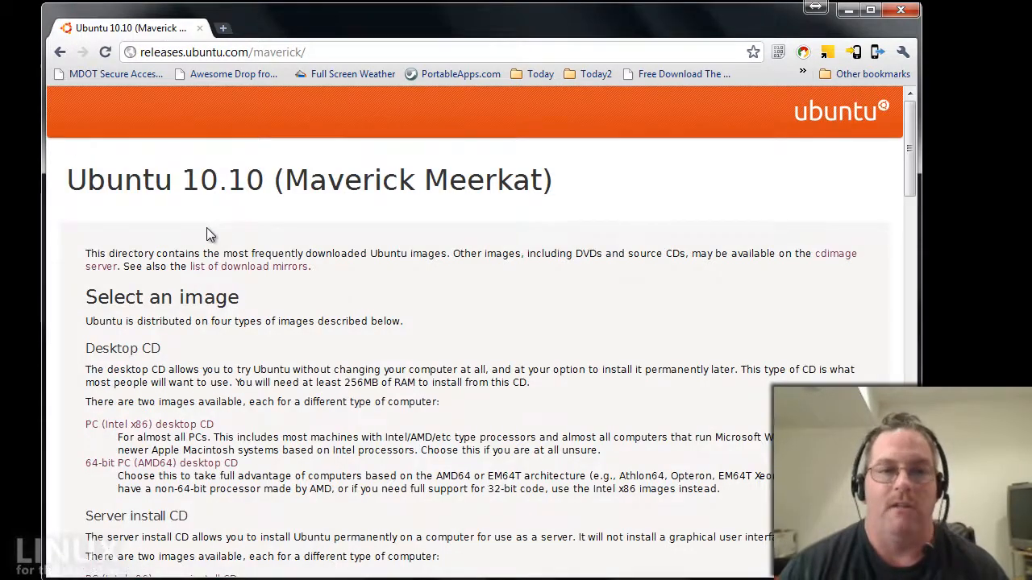
Start the PC (Intel x86) desktop CD download, cancel saving the ISO, and close Chrome.
scroll(174, 301, down, 1)
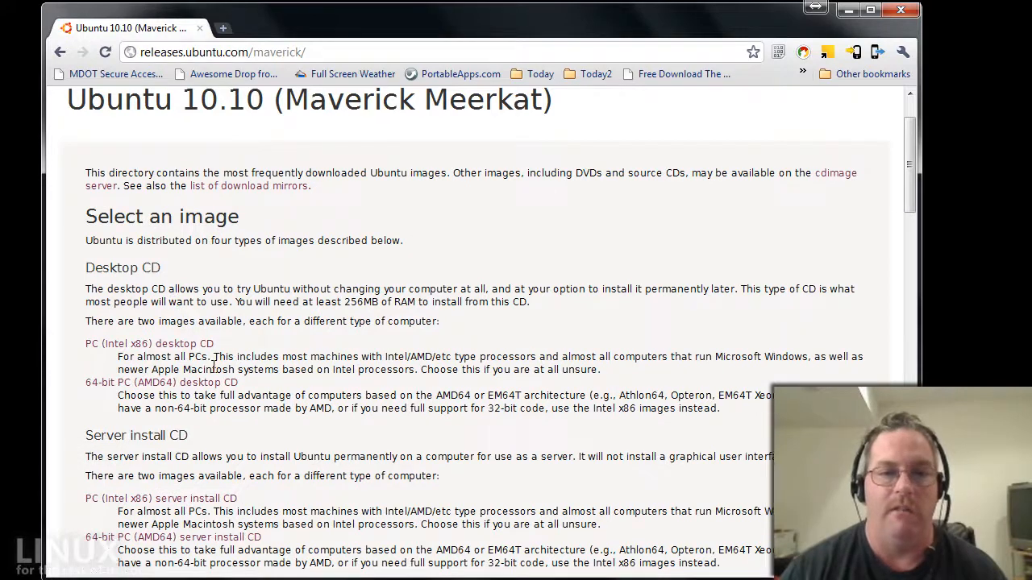
drag(215, 344, 88, 346)
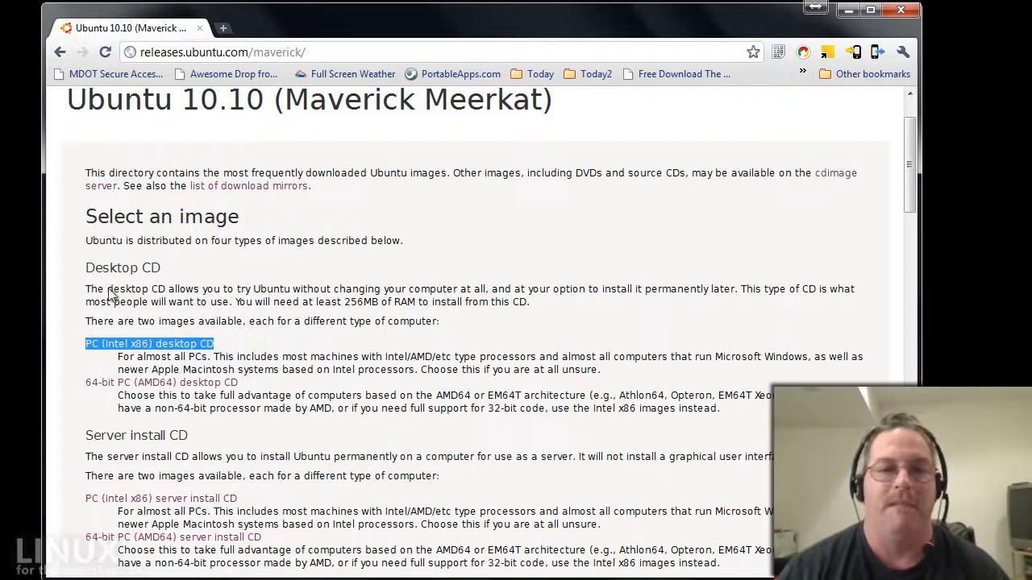
drag(86, 267, 166, 268)
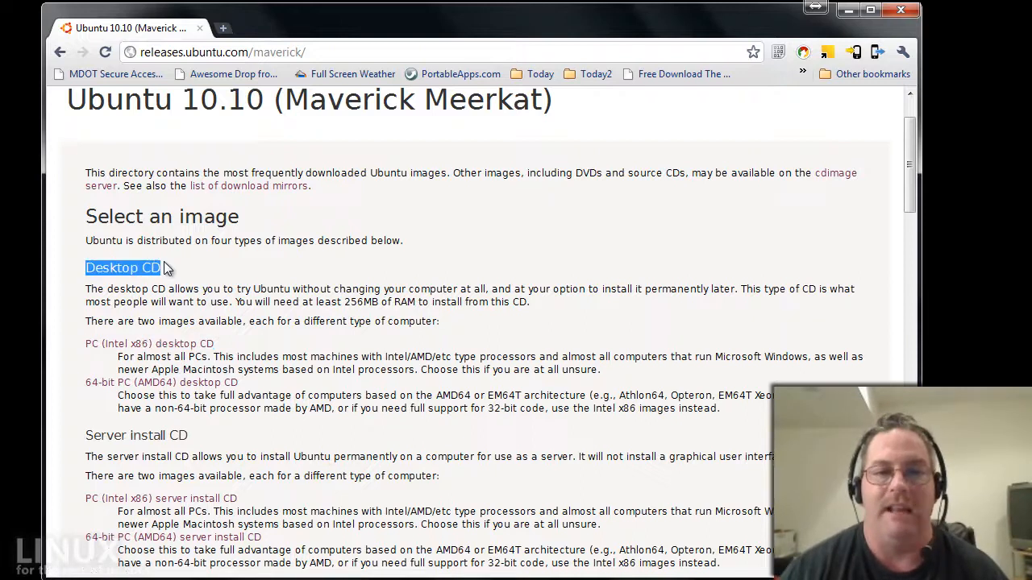
click(176, 345)
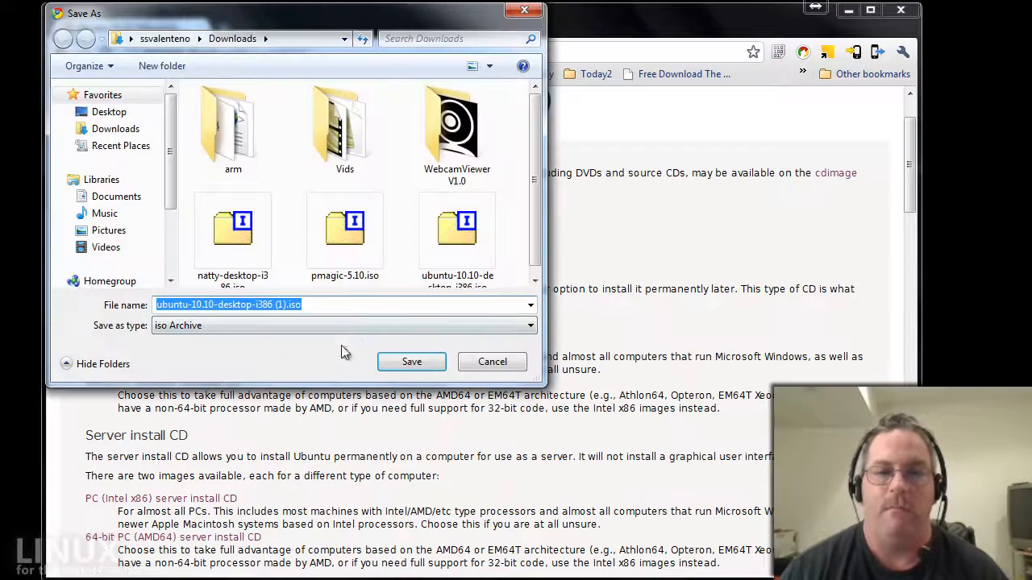
click(315, 303)
drag(315, 305, 286, 304)
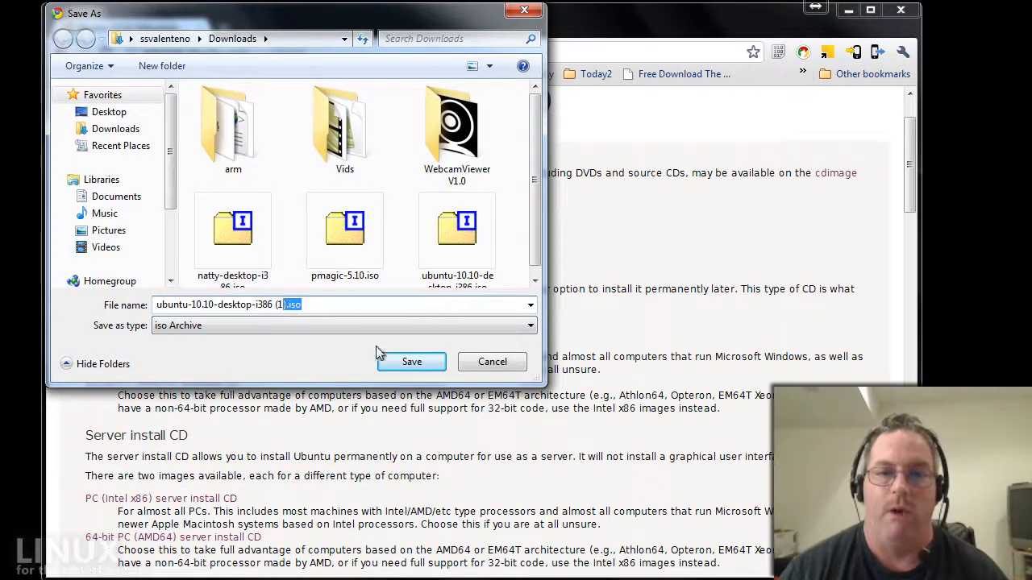
click(496, 364)
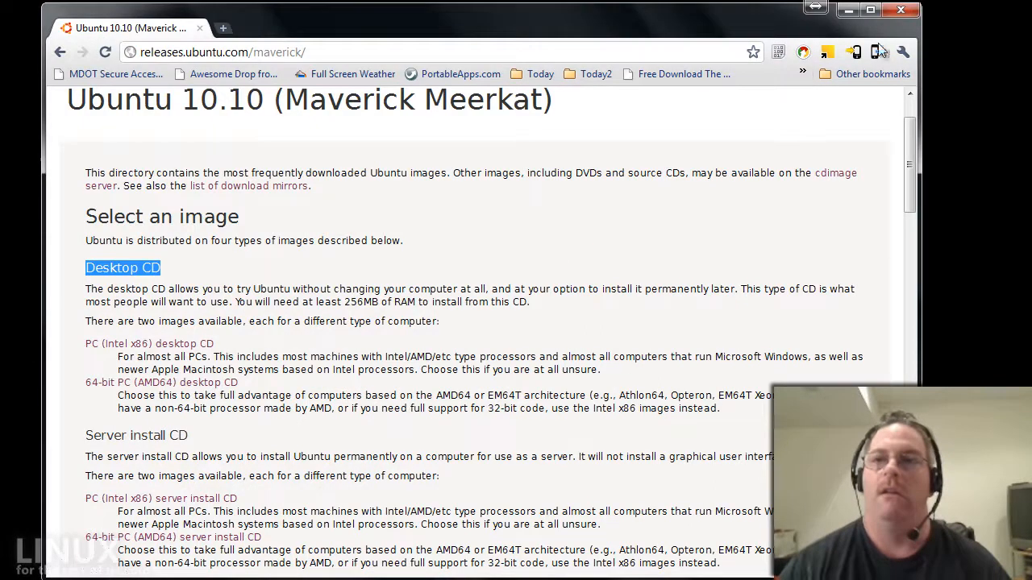
click(900, 9)
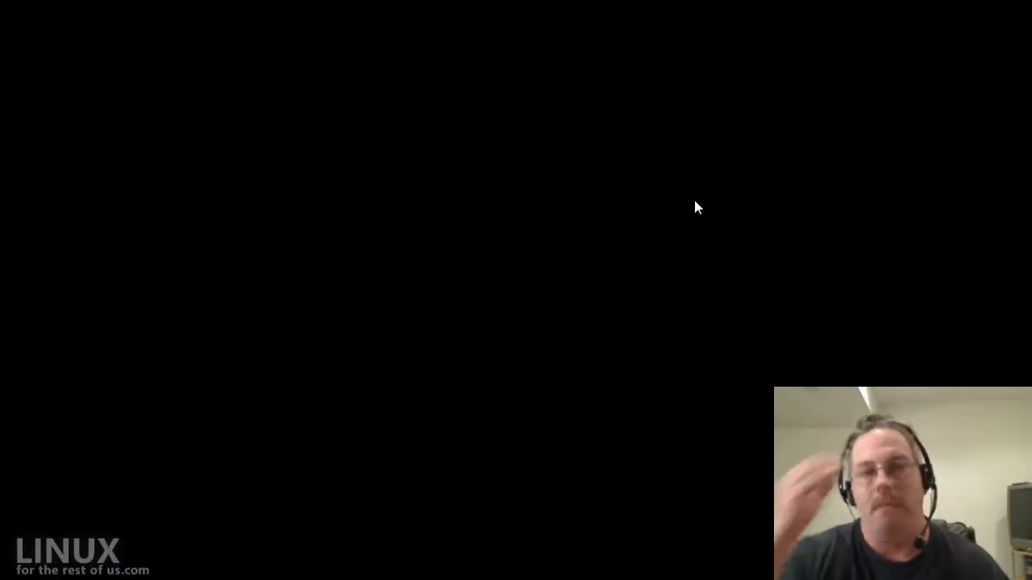
Launch VirtualBox from the launcher with 'virt' and stretch the Manager window to fill the screen.
key(super+space)
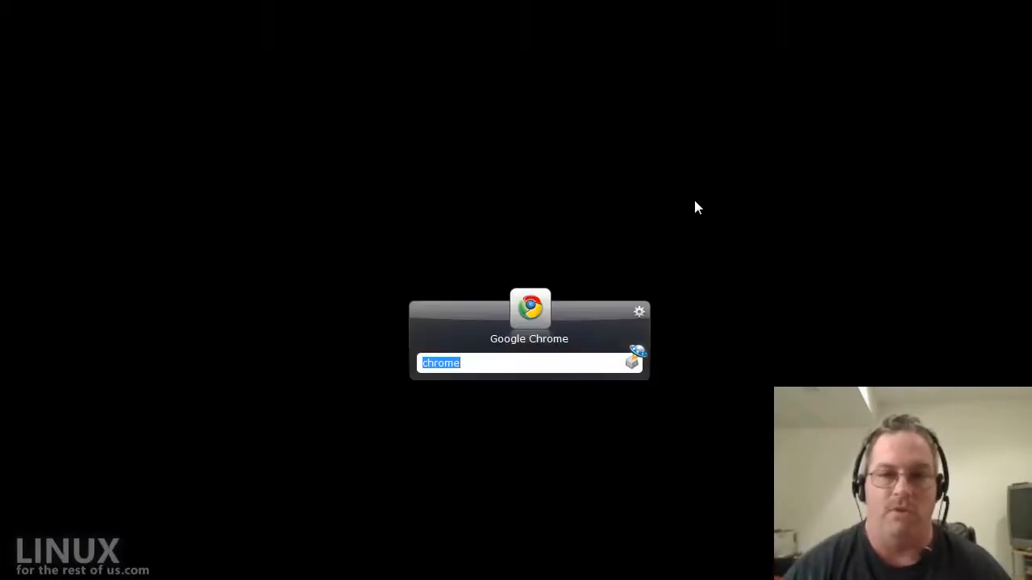
text(virt)
key(Return)
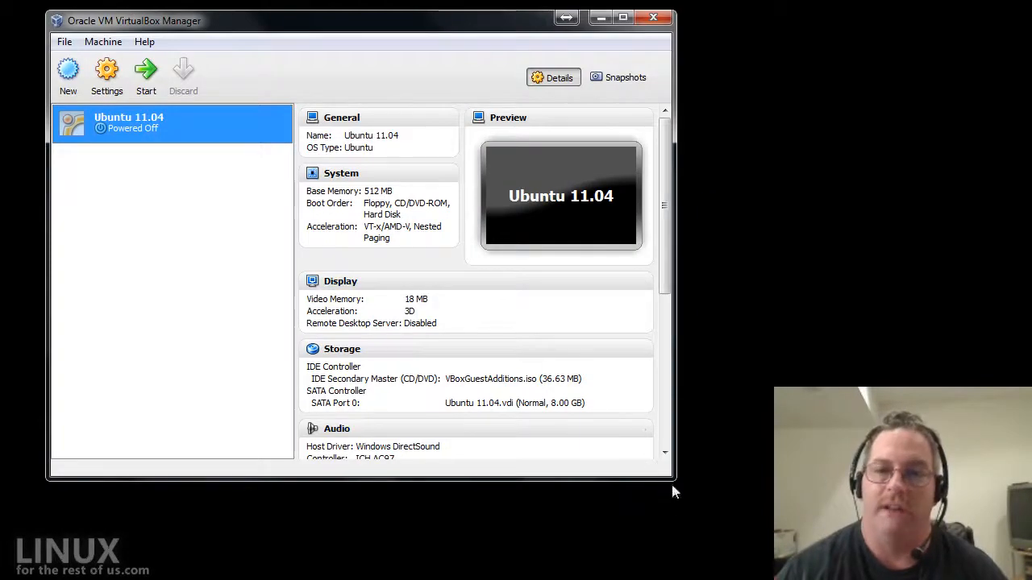
drag(672, 492, 1030, 573)
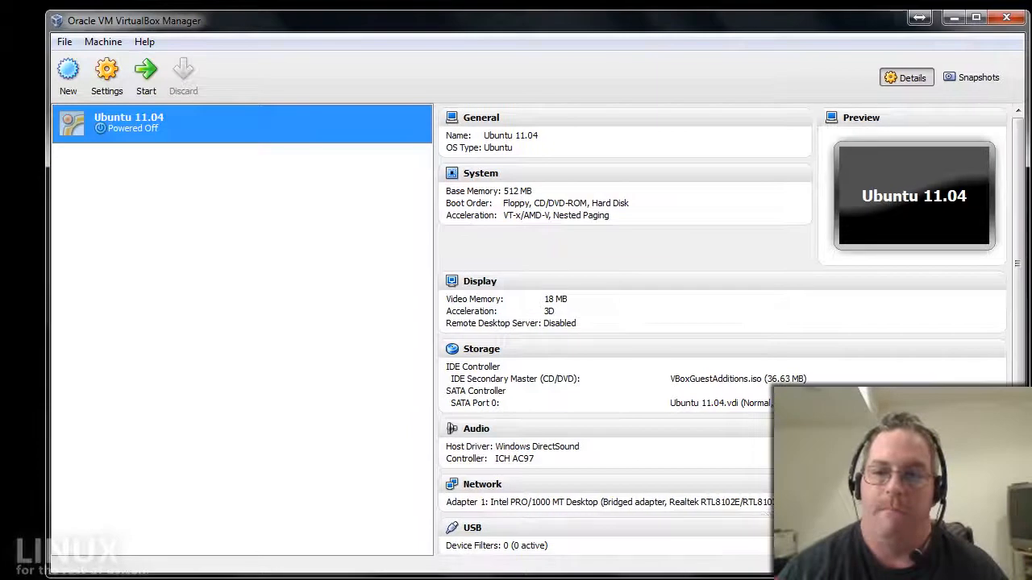
drag(41, 21, 3, 11)
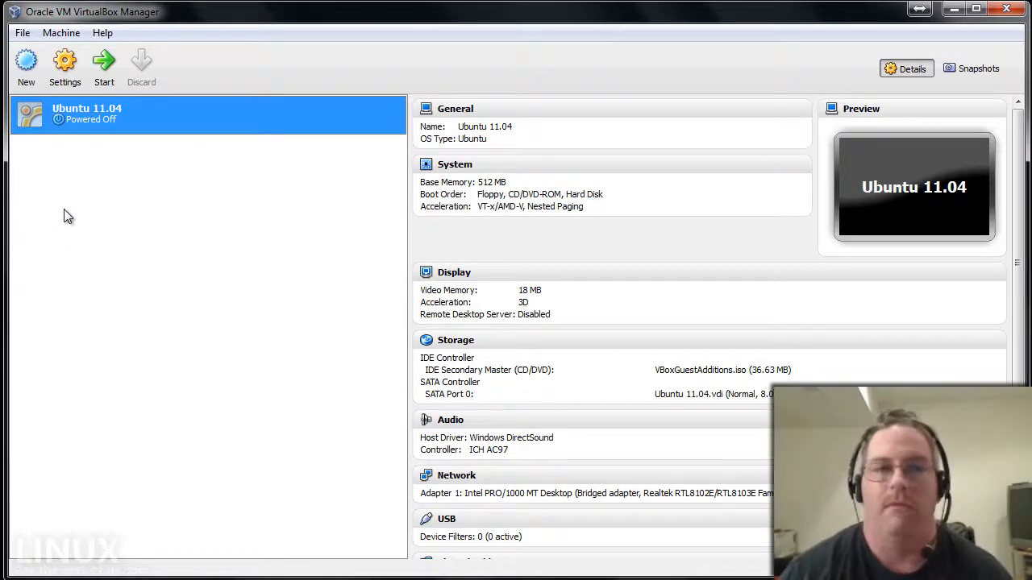
Start a new virtual machine named 'Ubuntu 10.10' with OS type Linux/Ubuntu.
click(26, 80)
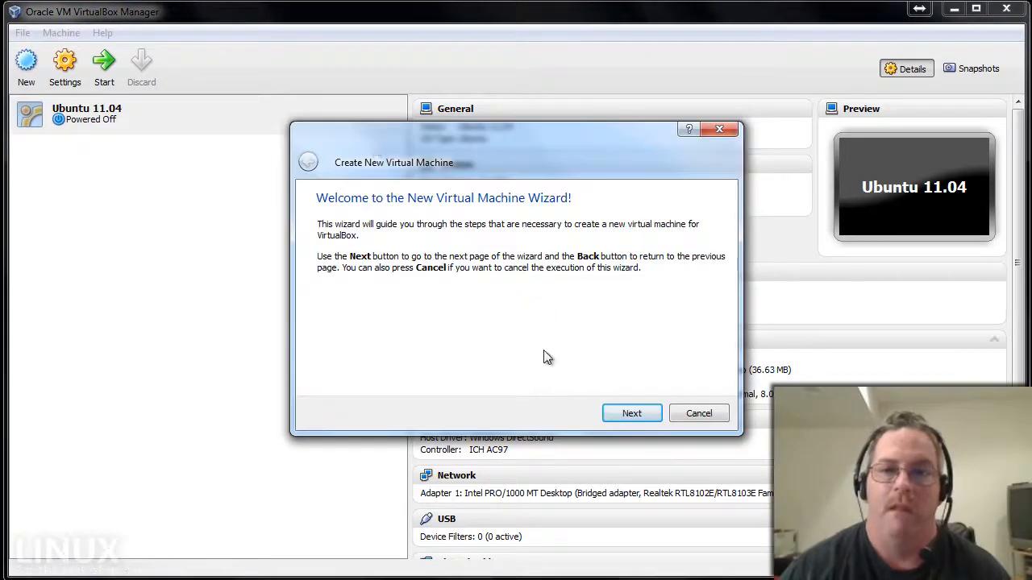
click(631, 414)
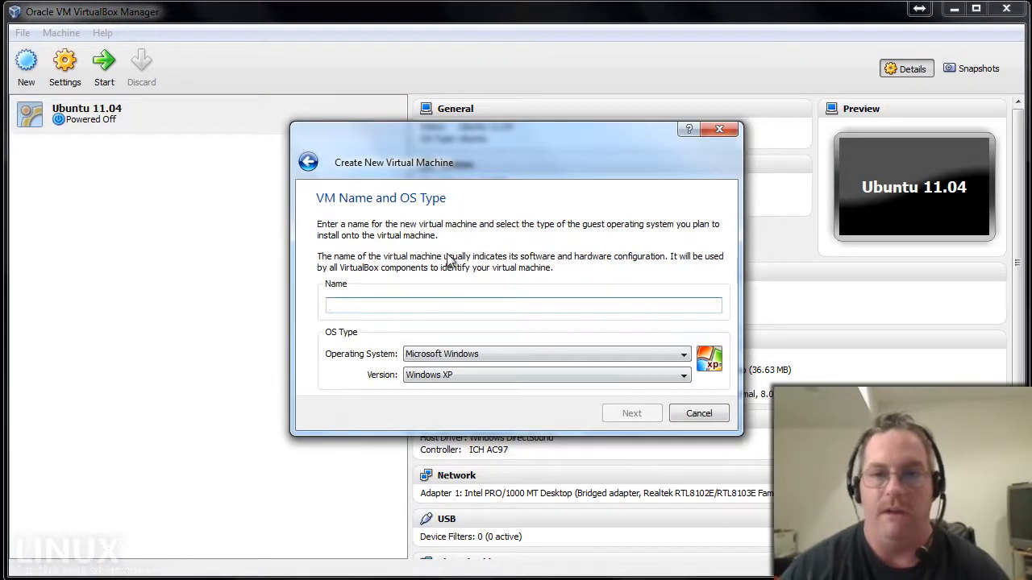
text(Ubuntu)
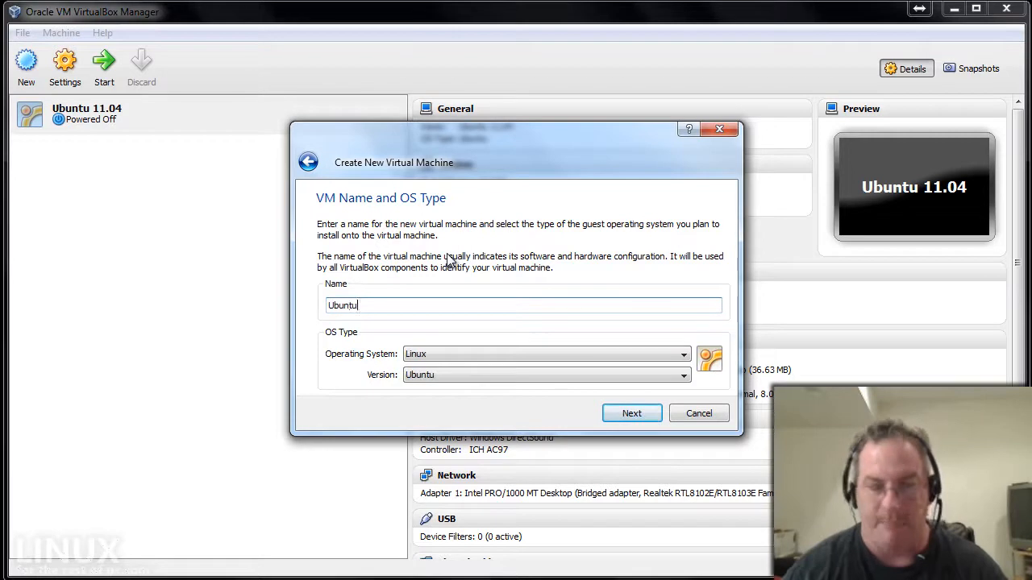
text( 10.10)
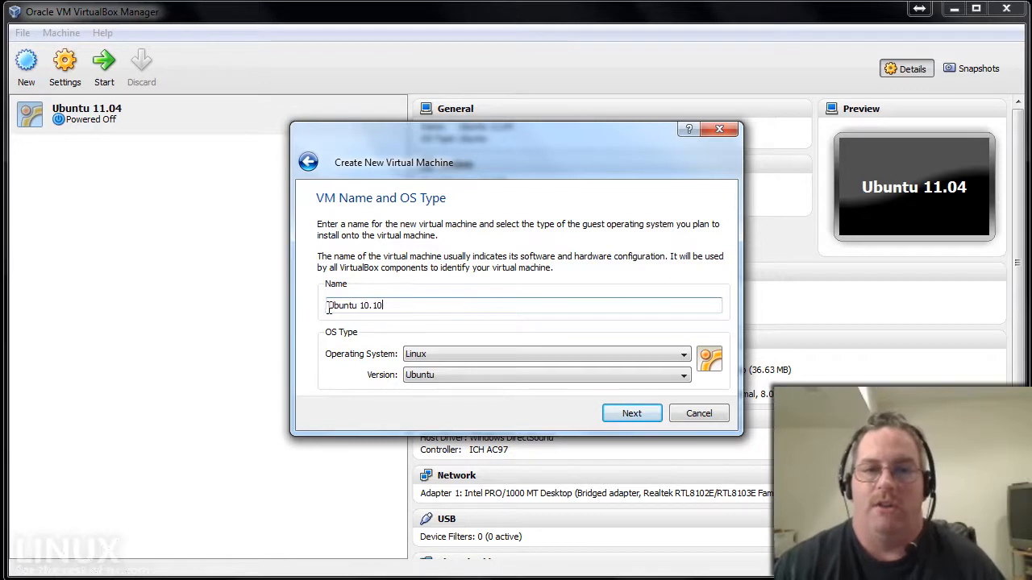
drag(330, 309, 352, 306)
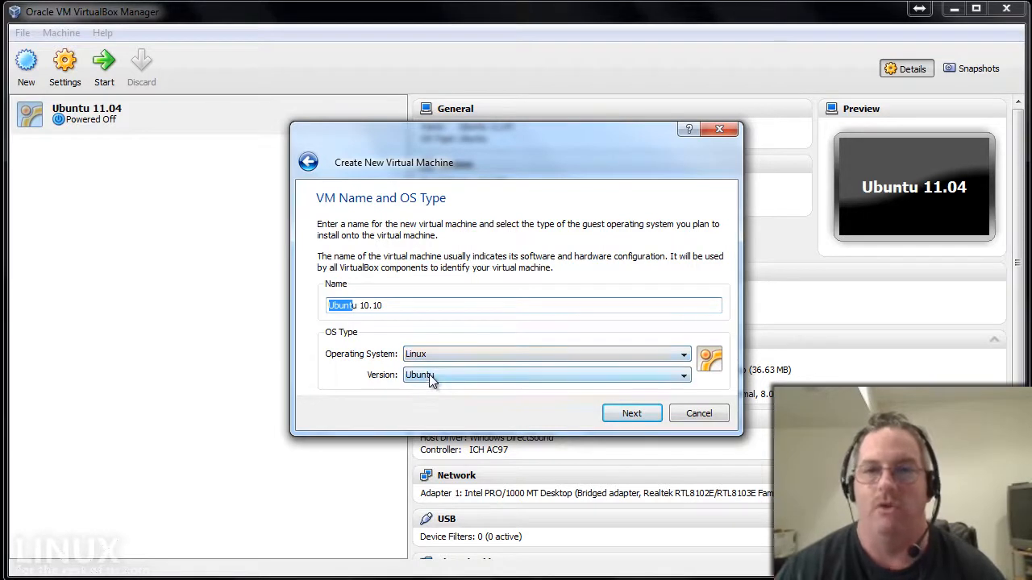
click(630, 414)
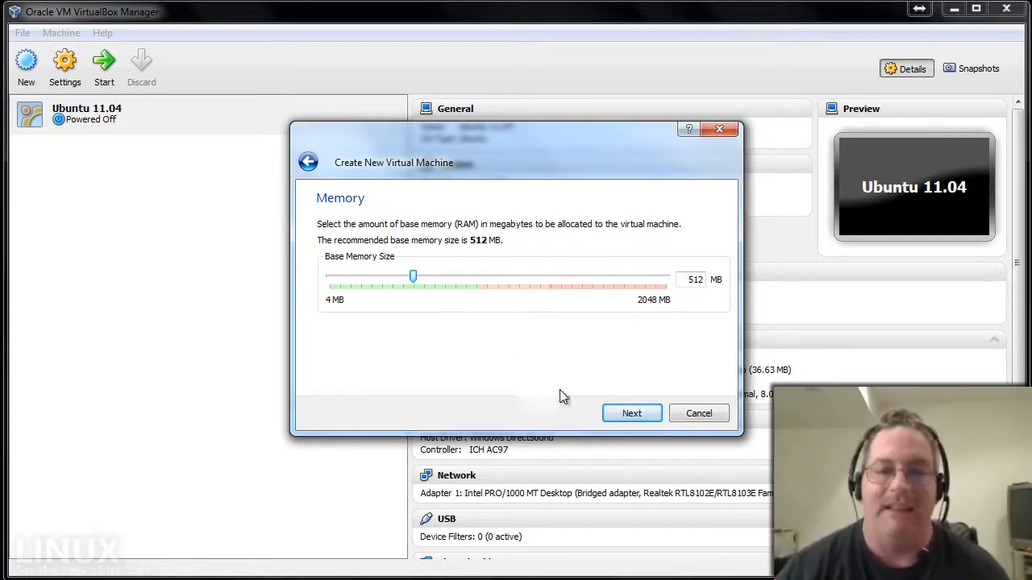
Accept the recommended 512 MB base memory and continue to the Virtual Hard Disk page.
click(637, 415)
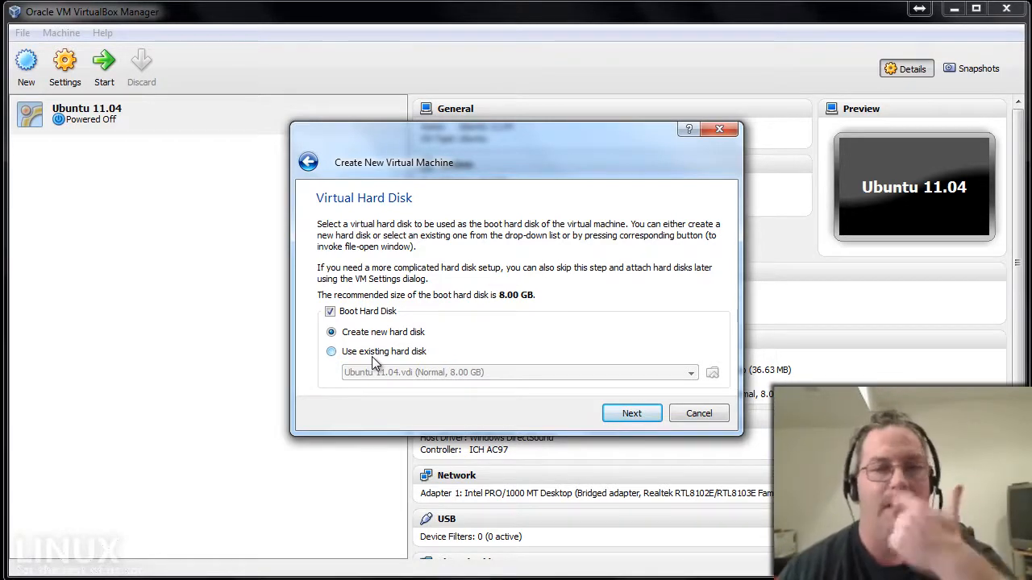
Create a dynamically expanding 8.00 GB disk, Ubuntu 10.10.vdi, as the machine's boot disk.
click(629, 416)
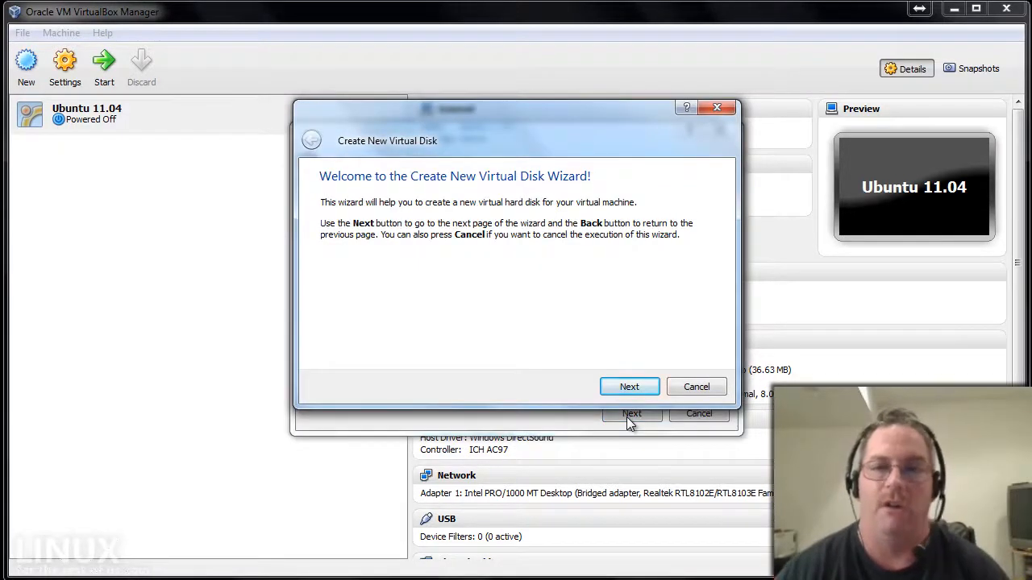
click(627, 386)
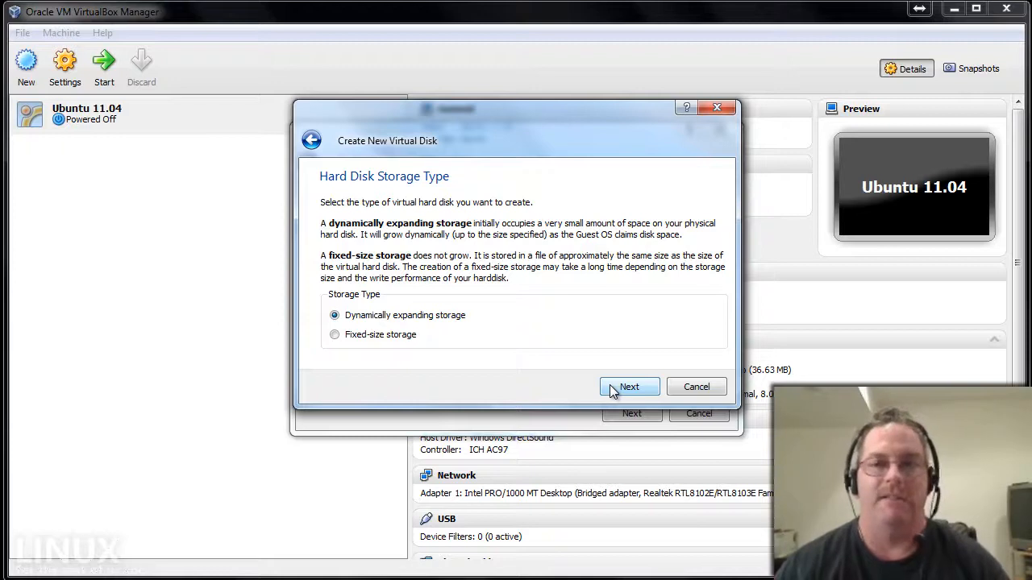
click(635, 385)
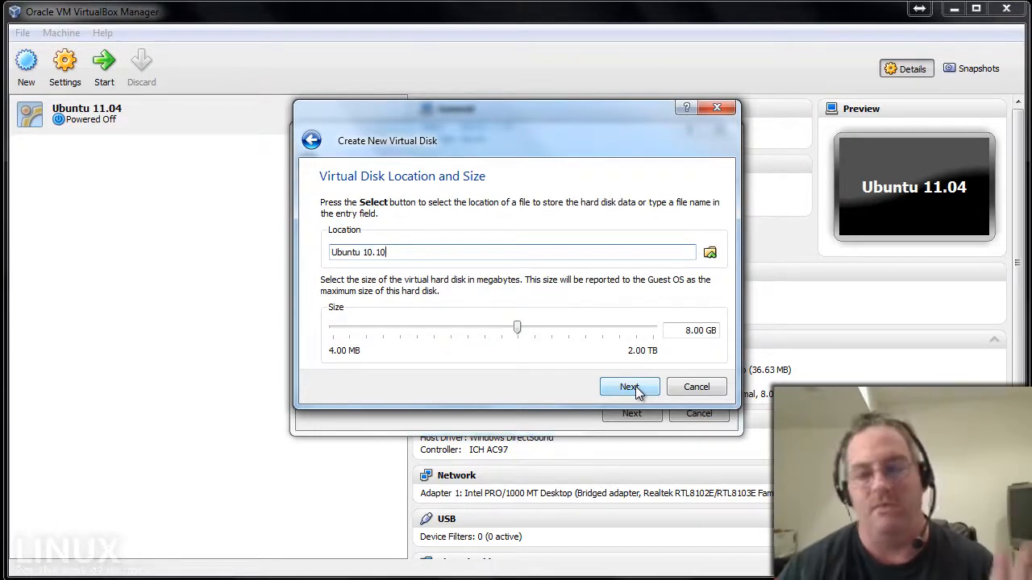
click(637, 389)
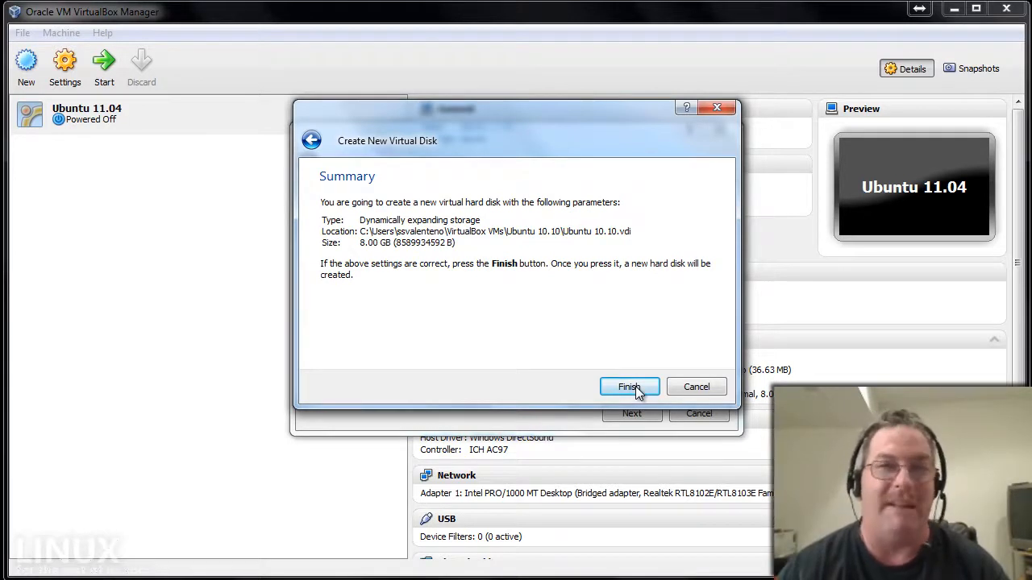
click(630, 388)
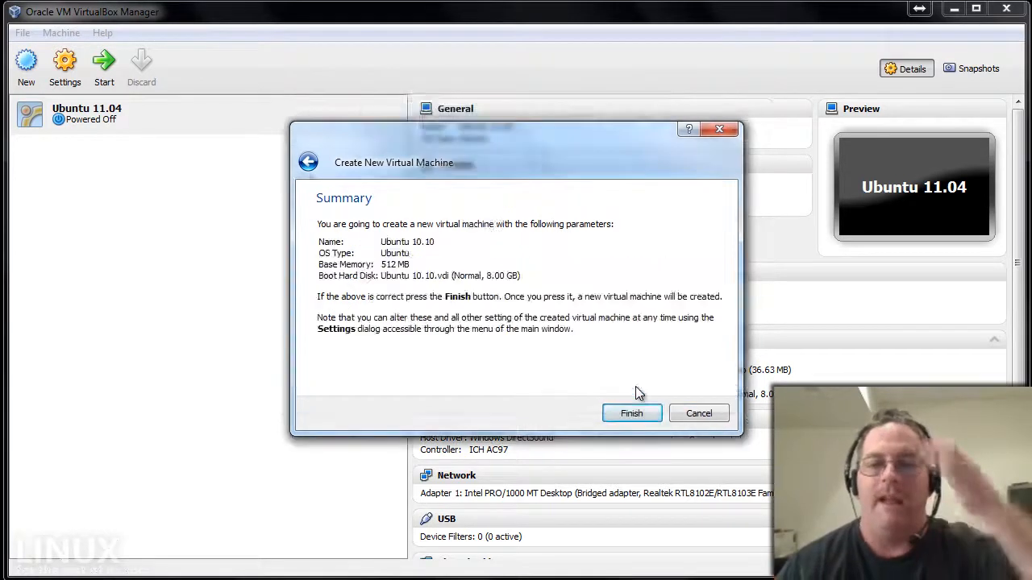
Complete the Ubuntu 10.10 machine wizard and open that machine's Settings window.
click(631, 412)
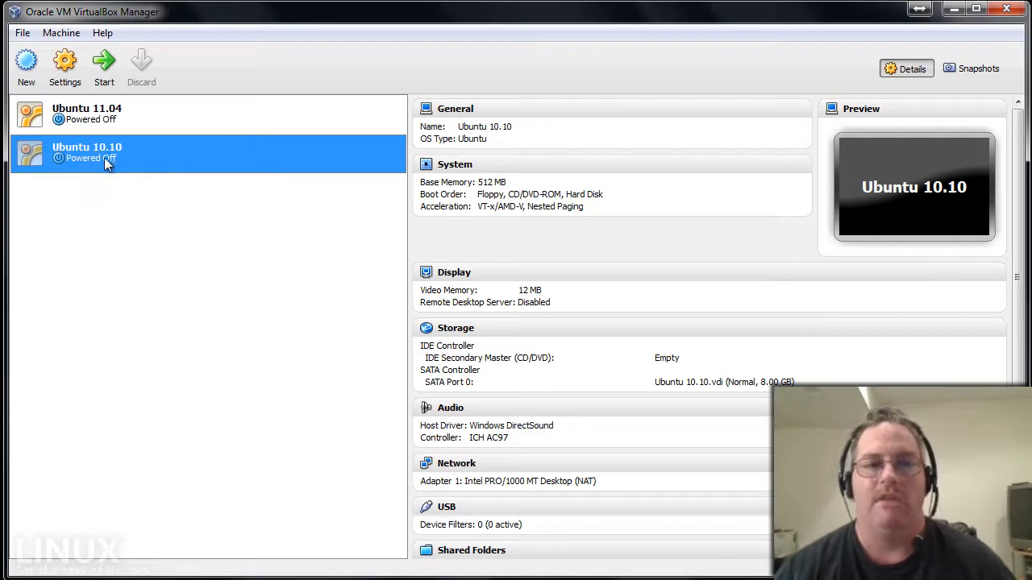
click(68, 91)
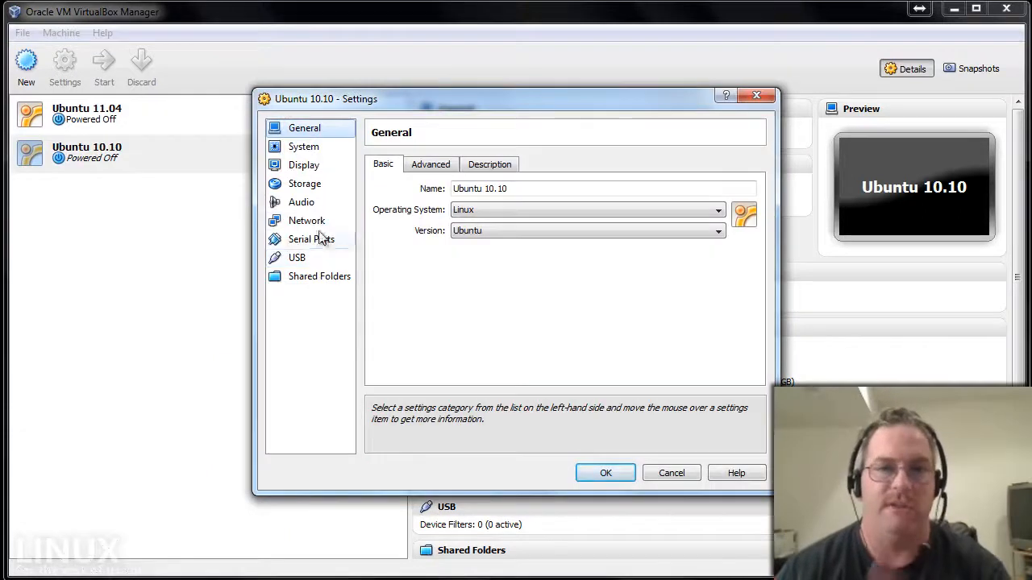
Attach network adapter 1 as Bridged Adapter, raise video memory to 16 MB, and save.
click(316, 221)
click(502, 212)
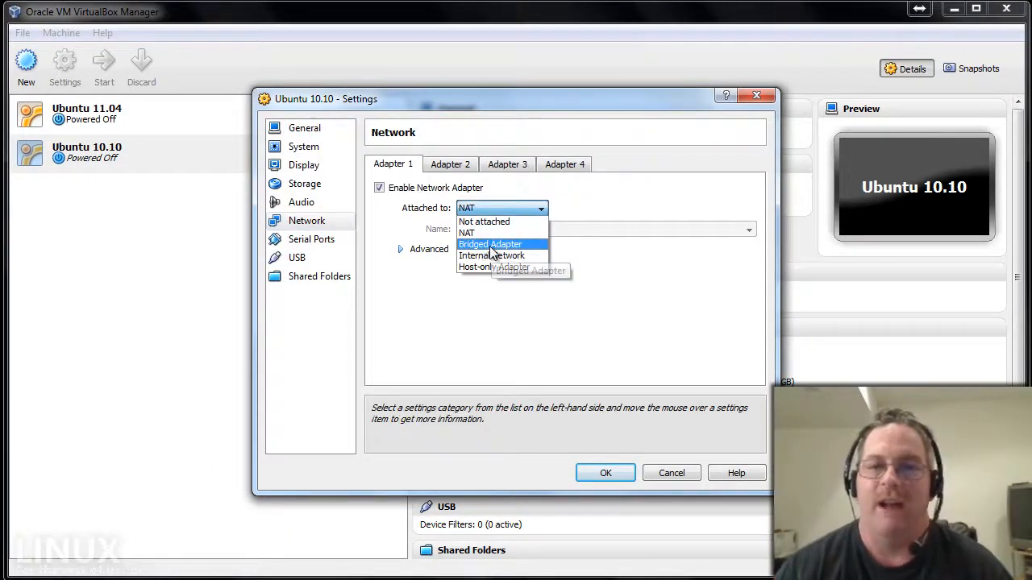
click(489, 244)
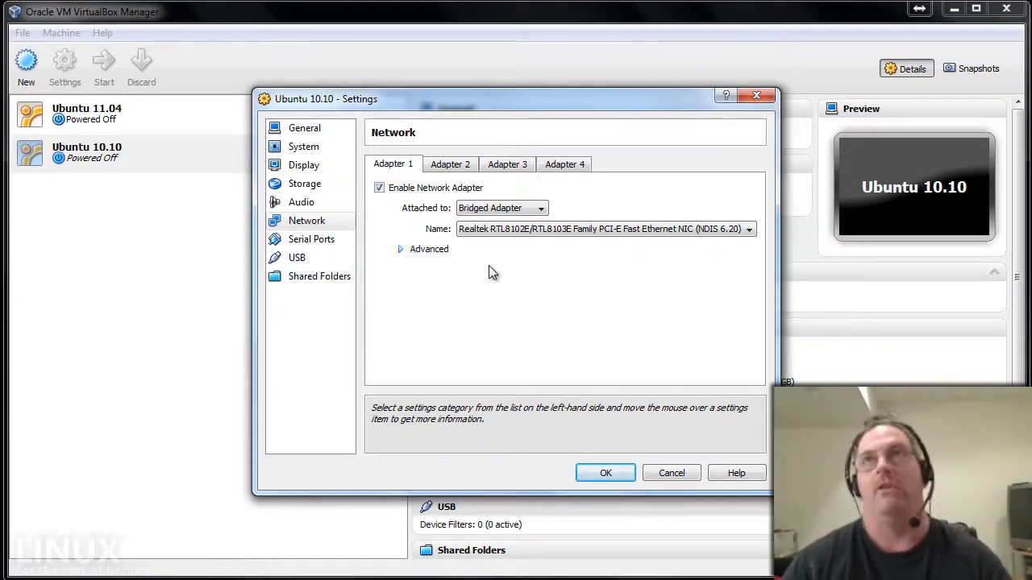
click(304, 166)
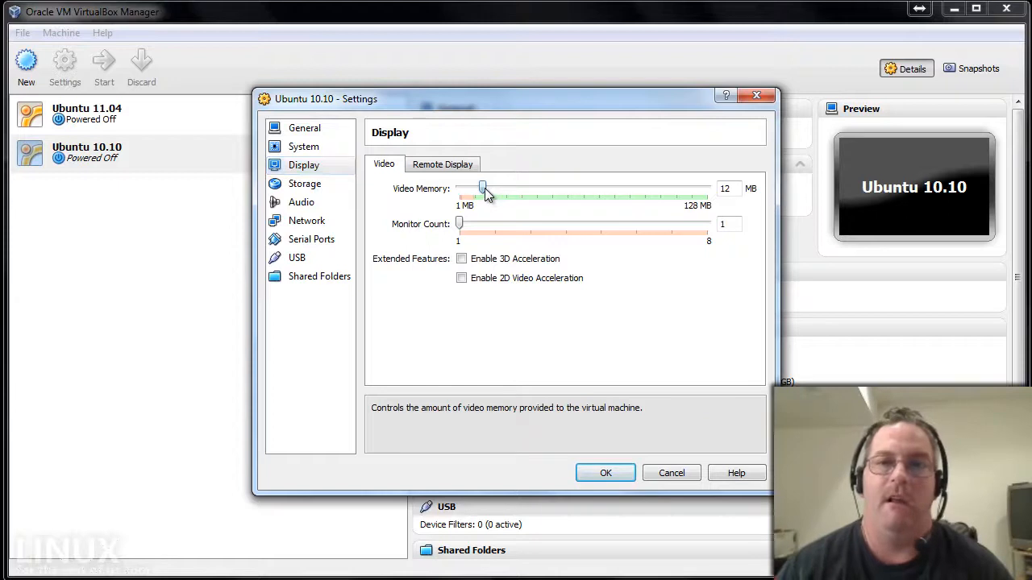
drag(484, 190, 490, 191)
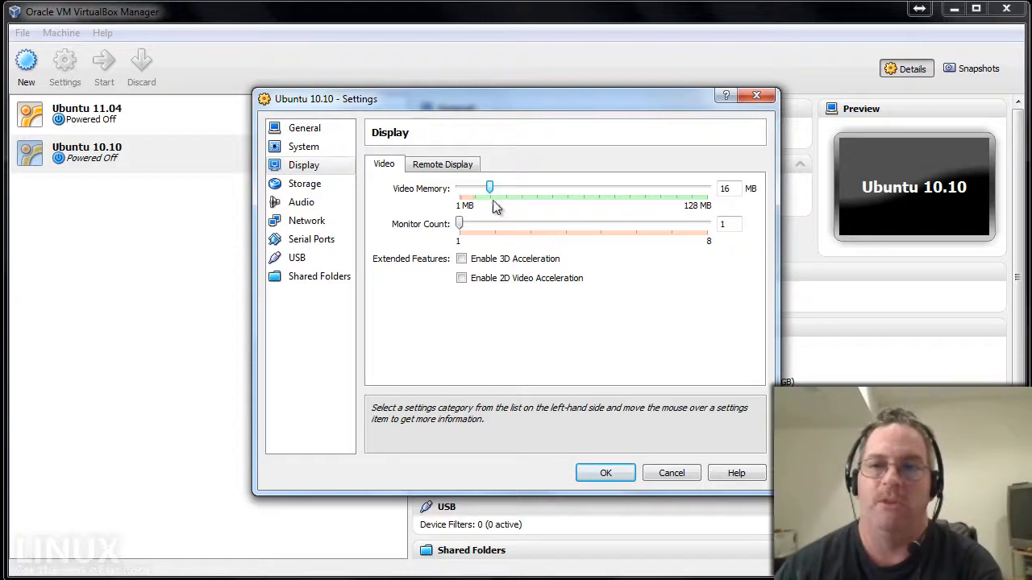
click(604, 473)
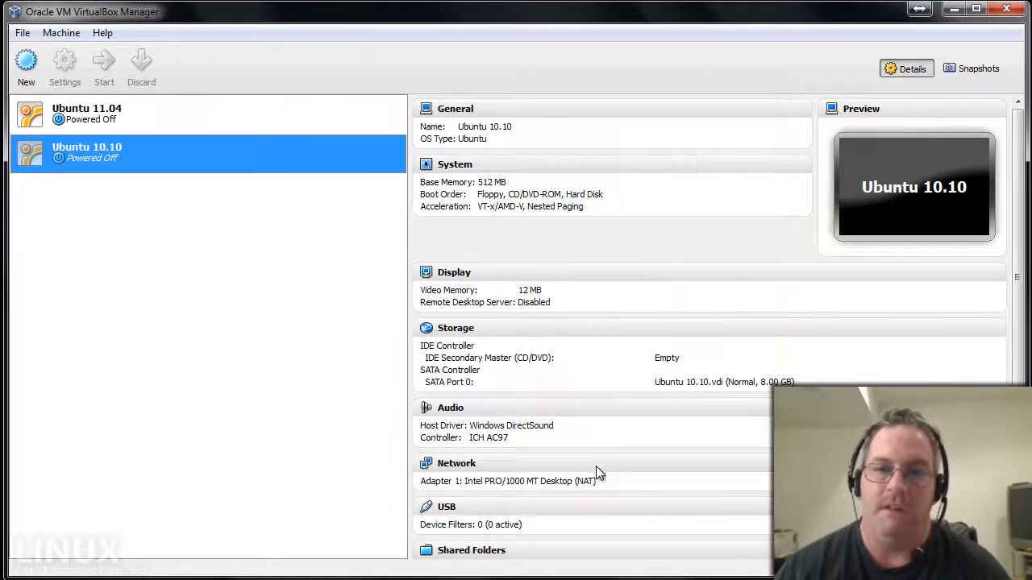
Start Ubuntu 10.10 and pick pmagic-5.10.iso as boot media in the First Run Wizard.
double_click(98, 156)
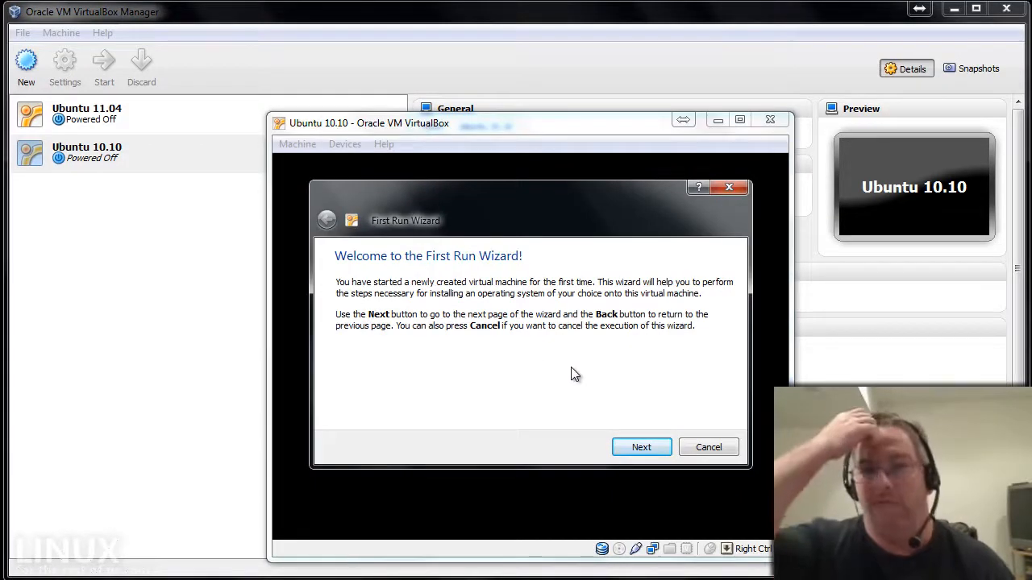
click(641, 447)
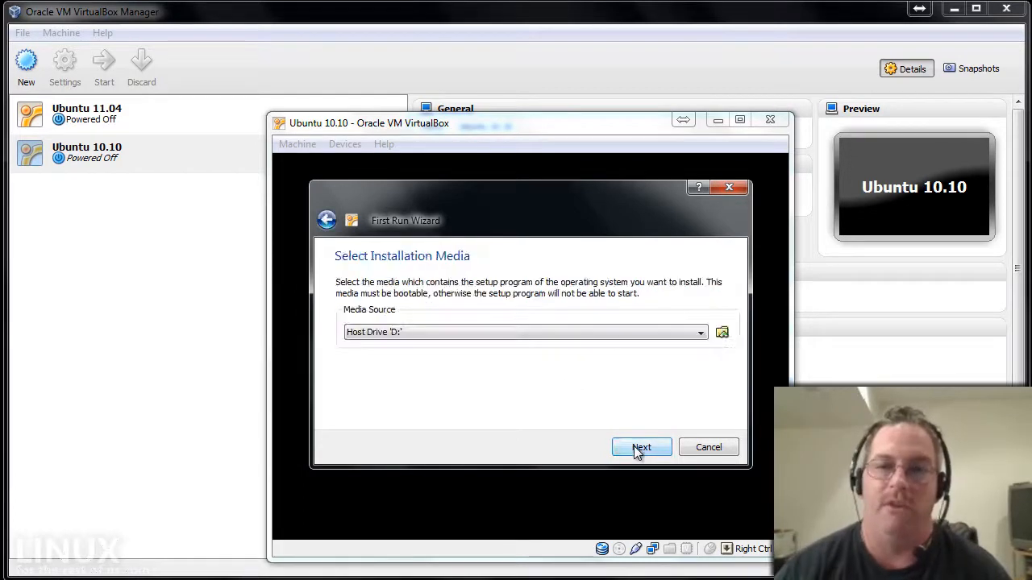
click(722, 332)
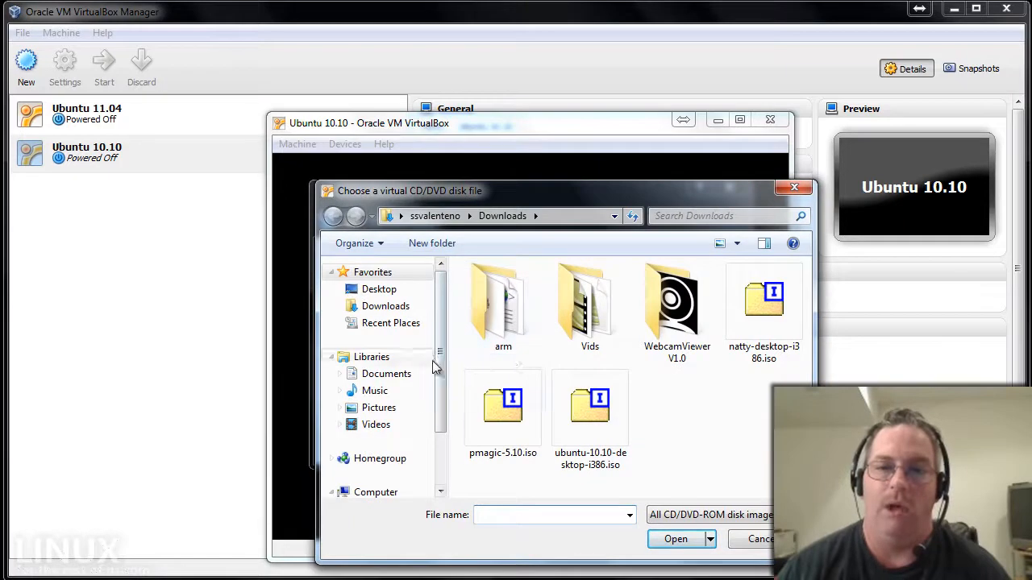
double_click(505, 407)
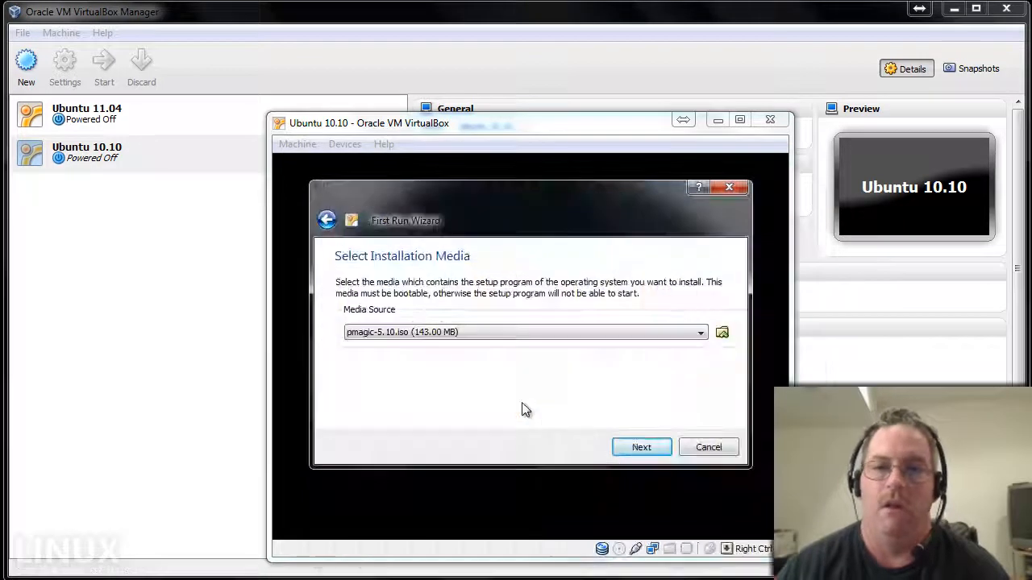
click(639, 448)
click(640, 448)
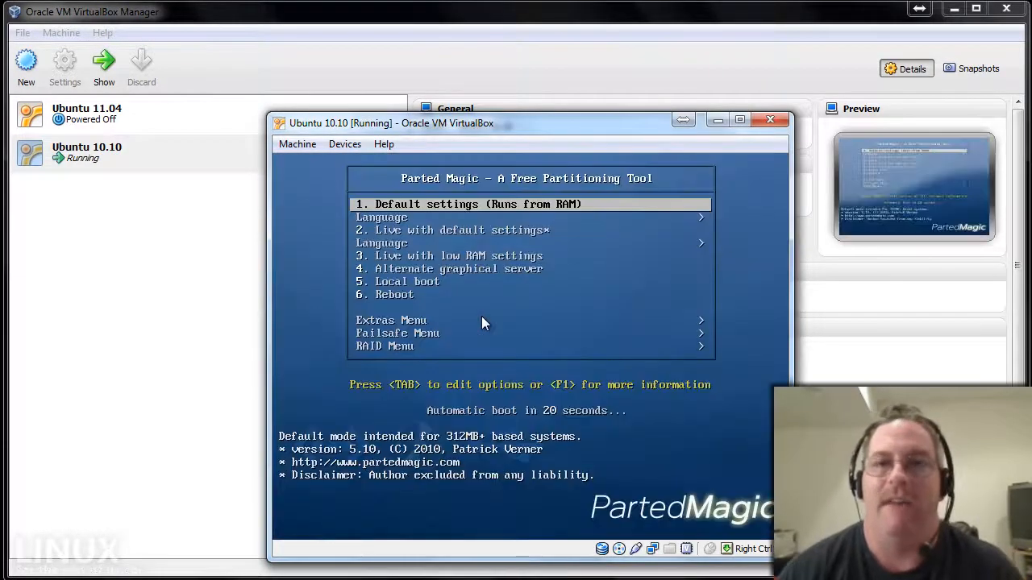
Boot Parted Magic with Default settings and move the VM window up and left.
key(Return)
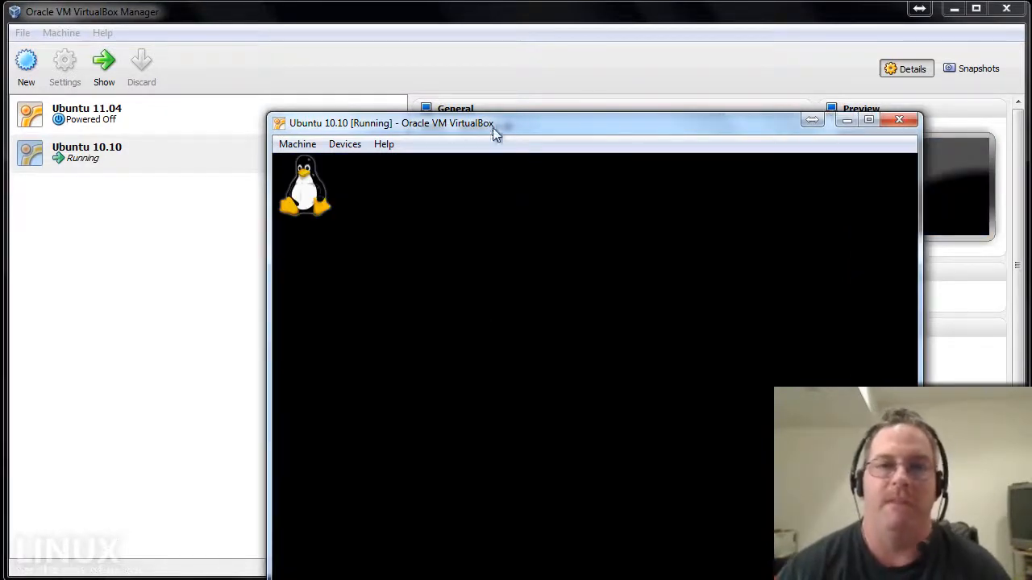
drag(495, 122, 421, 30)
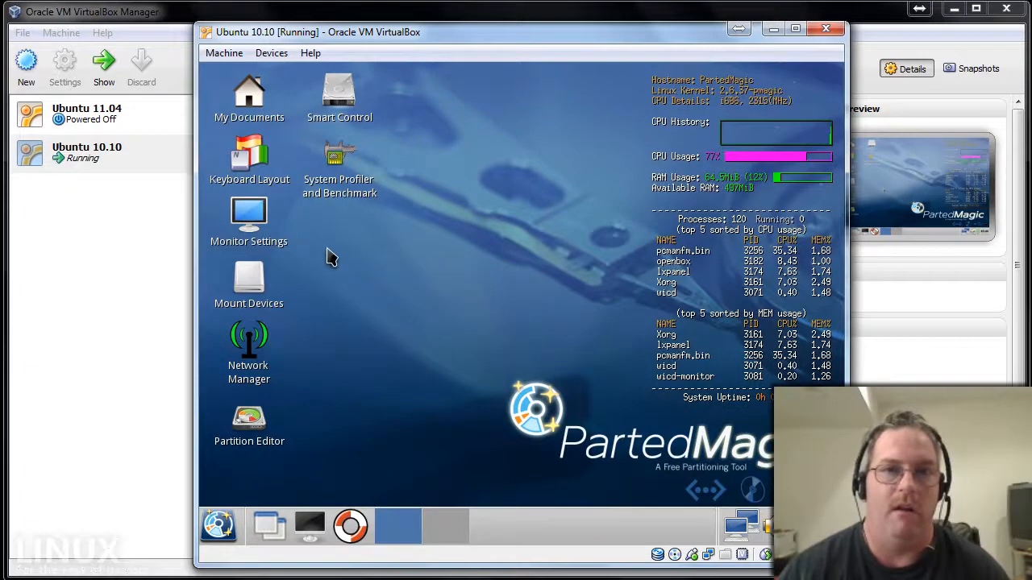
Launch GParted and create an MS-DOS partition table on /dev/sda.
double_click(260, 417)
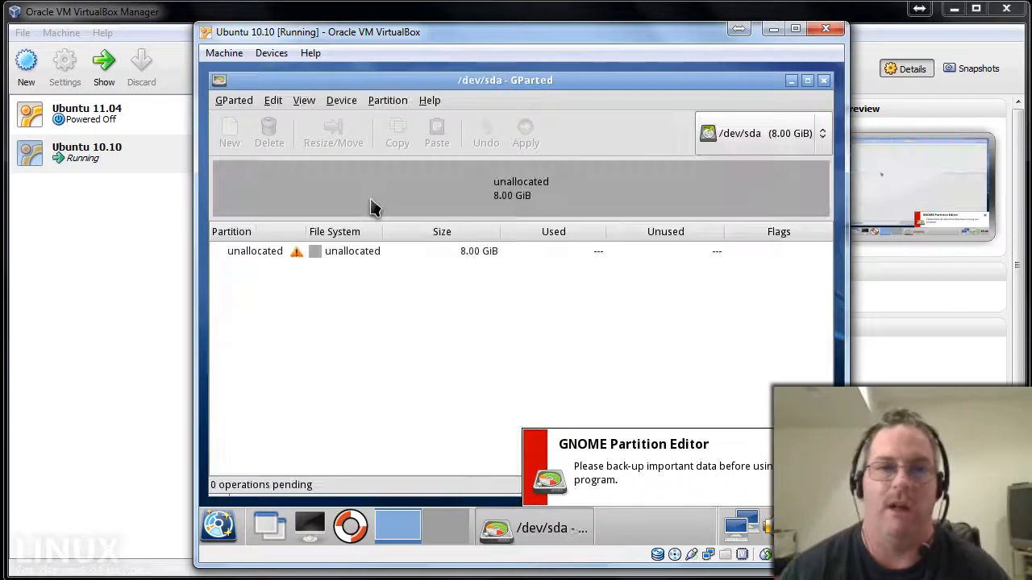
right_click(373, 204)
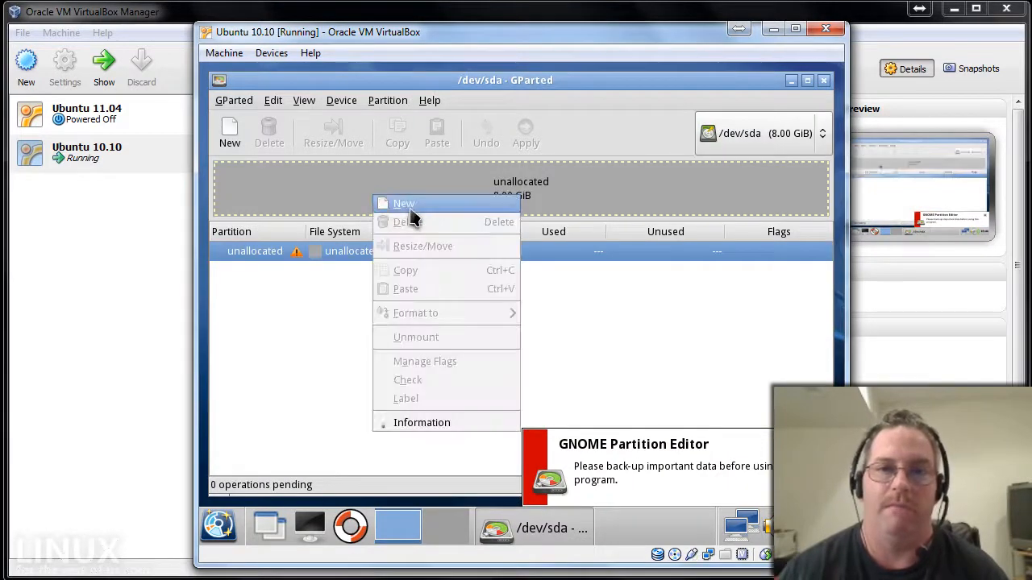
click(412, 204)
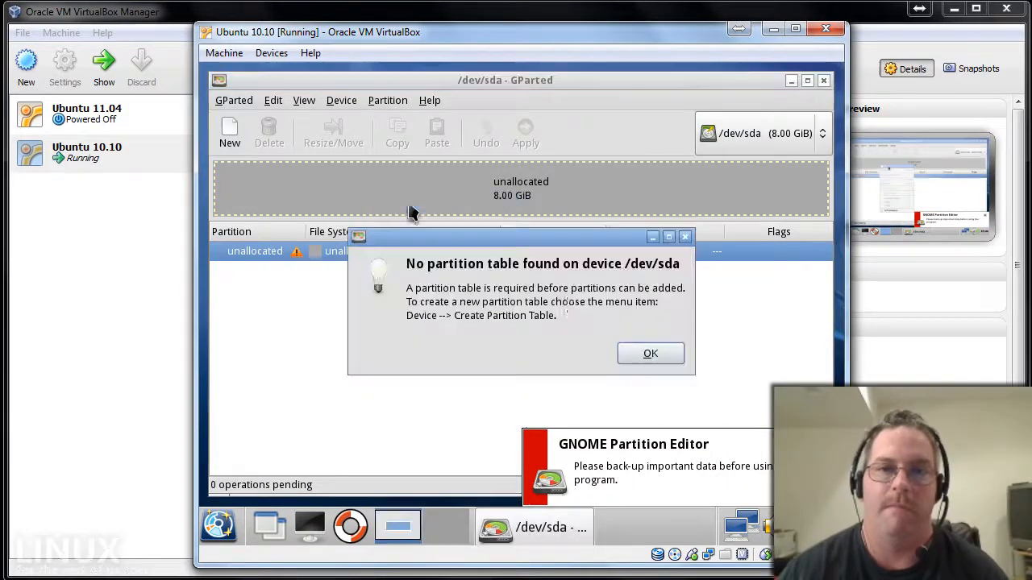
click(644, 355)
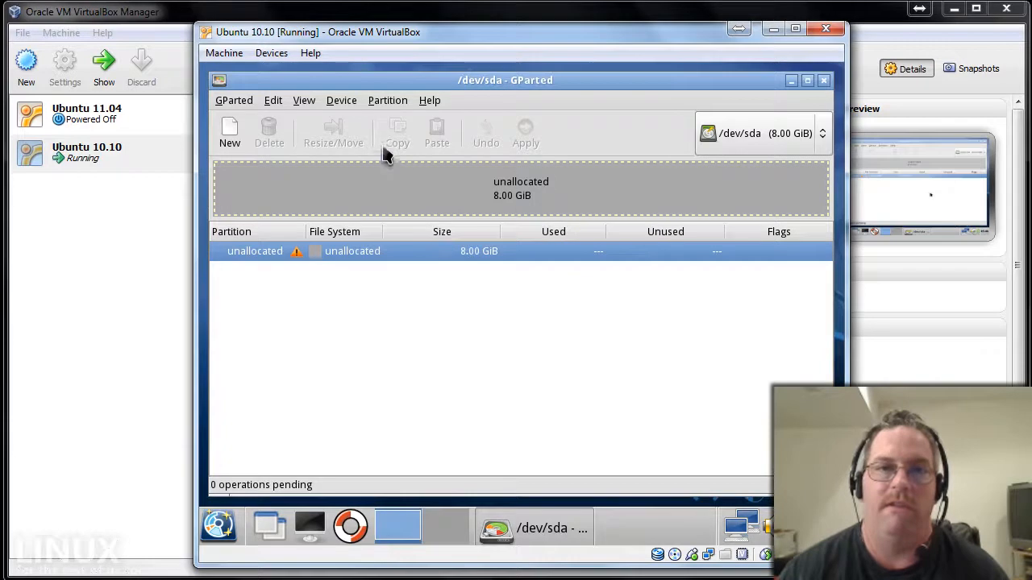
click(344, 106)
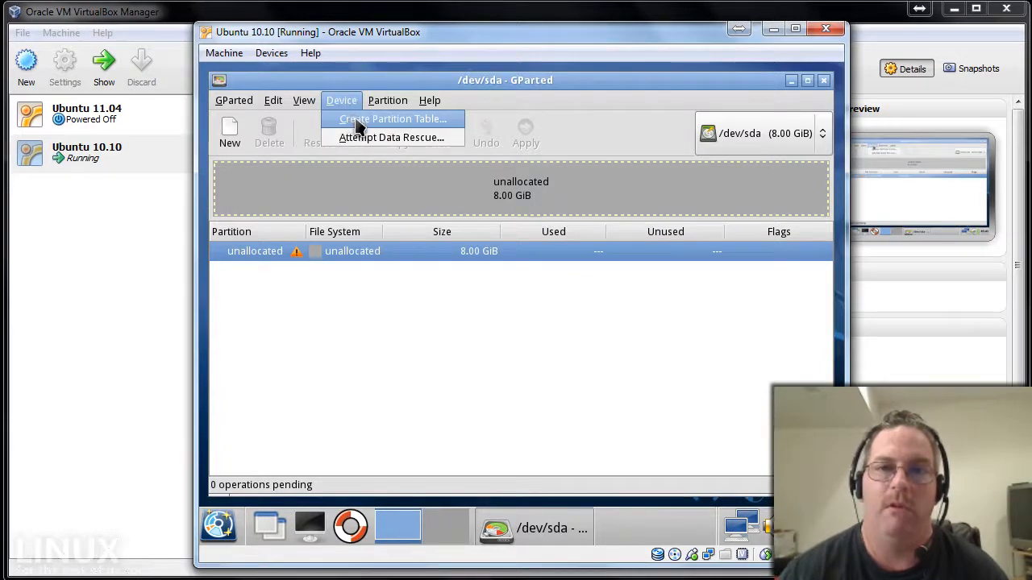
click(355, 121)
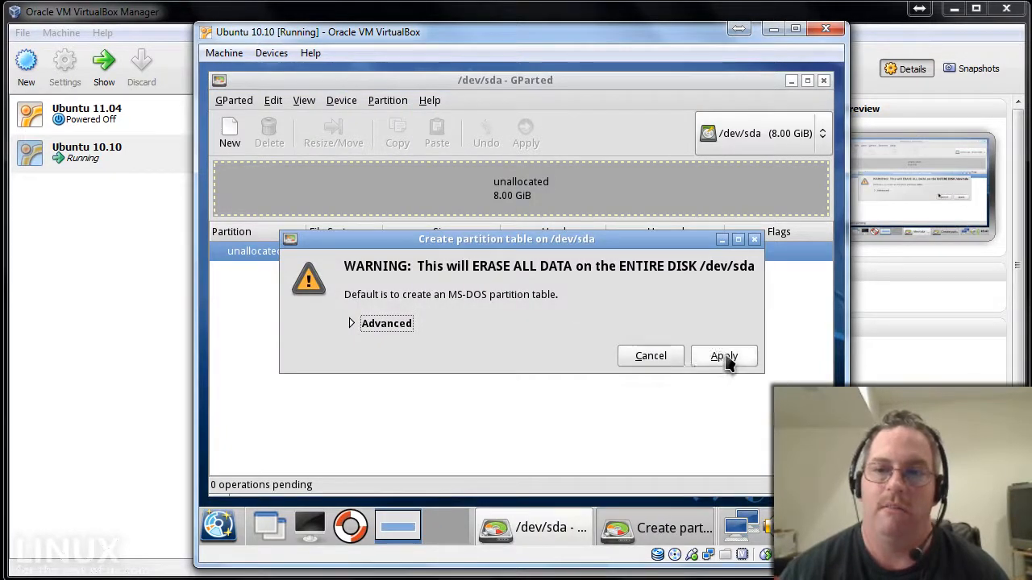
click(728, 360)
Add an 8191 MiB NTFS primary partition in the unallocated space and apply it to disk.
right_click(484, 204)
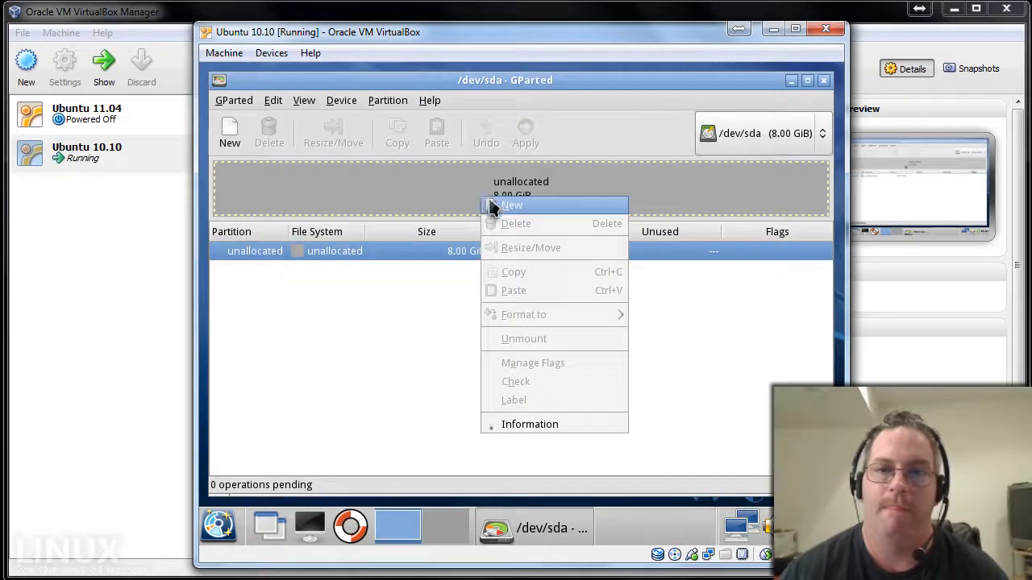
click(498, 207)
click(649, 330)
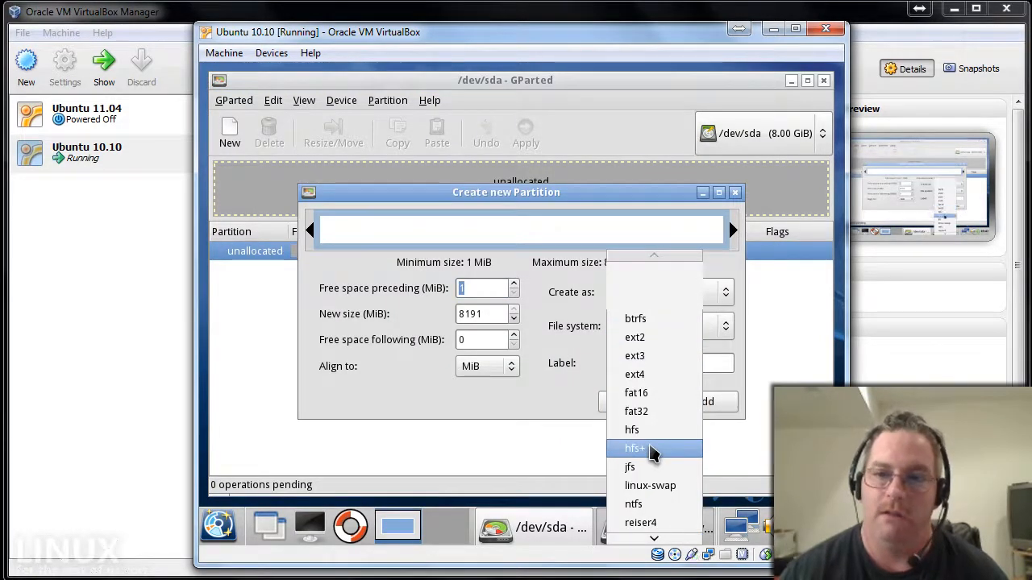
click(667, 504)
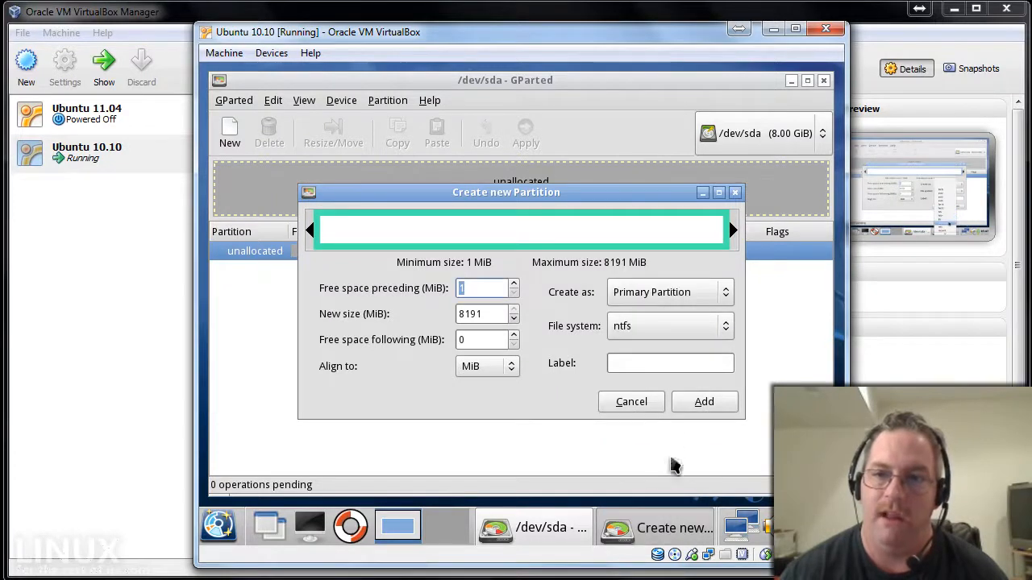
click(697, 403)
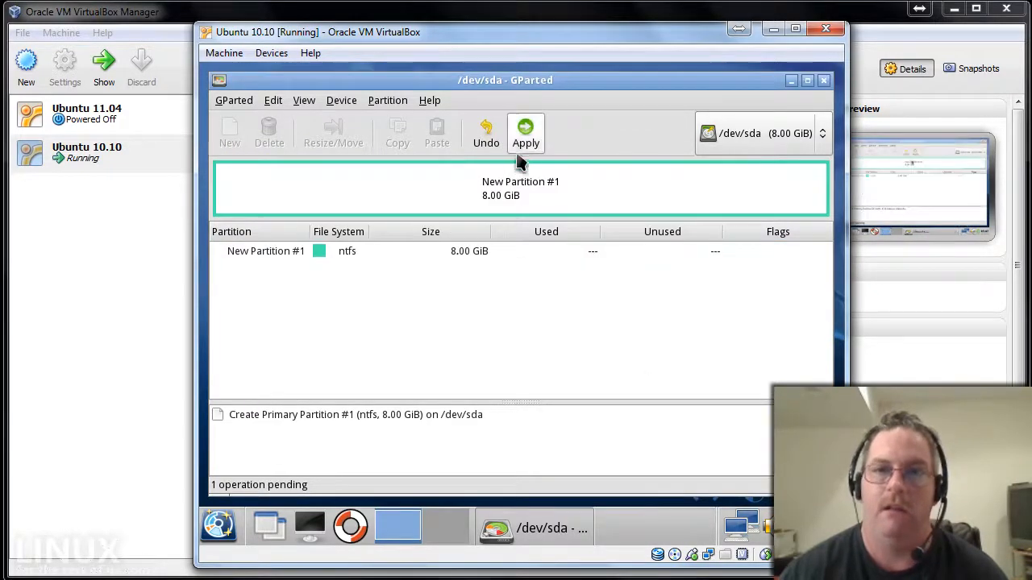
click(525, 133)
click(644, 355)
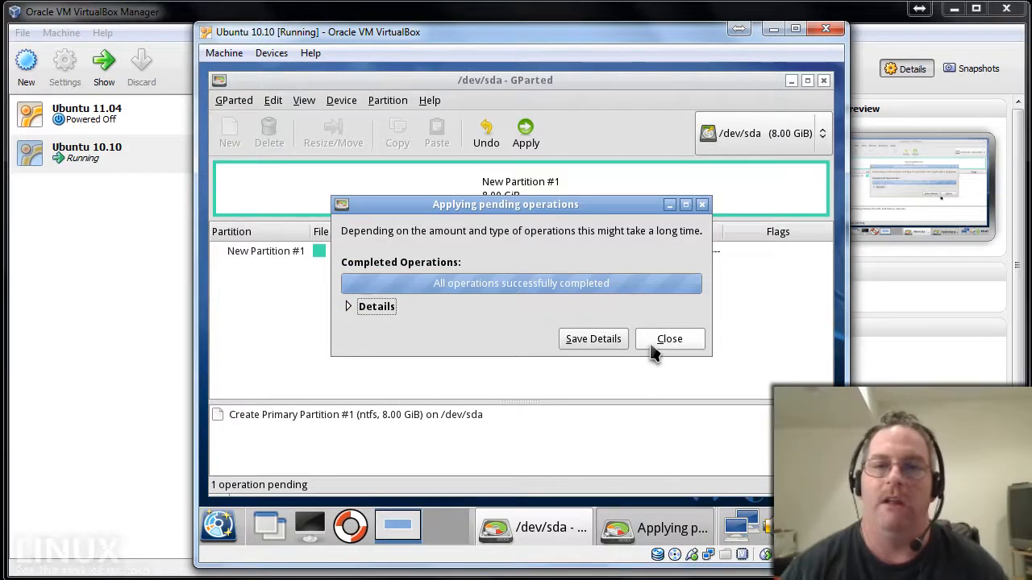
click(653, 345)
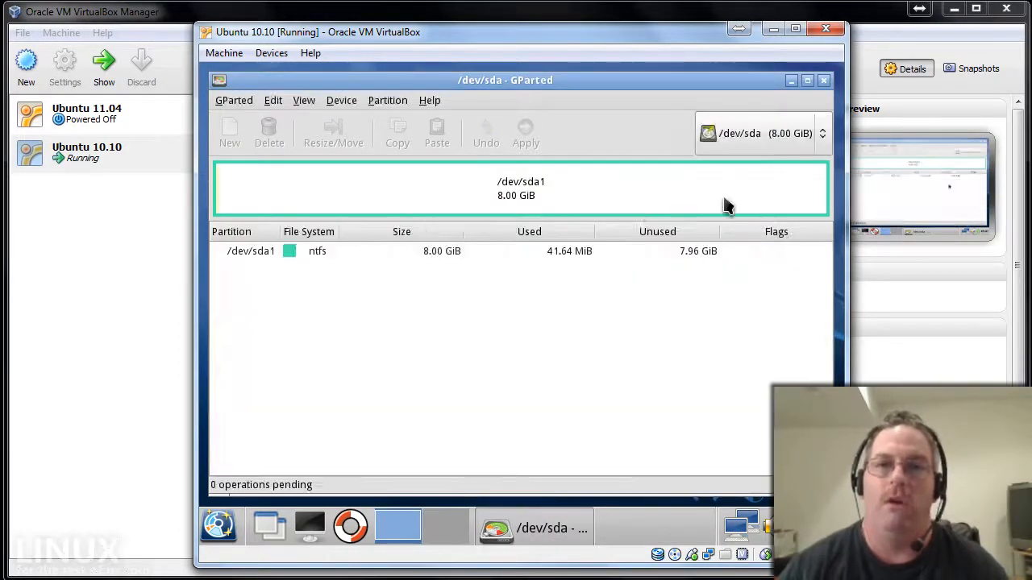
Shut down the Parted Magic session.
click(230, 520)
click(254, 495)
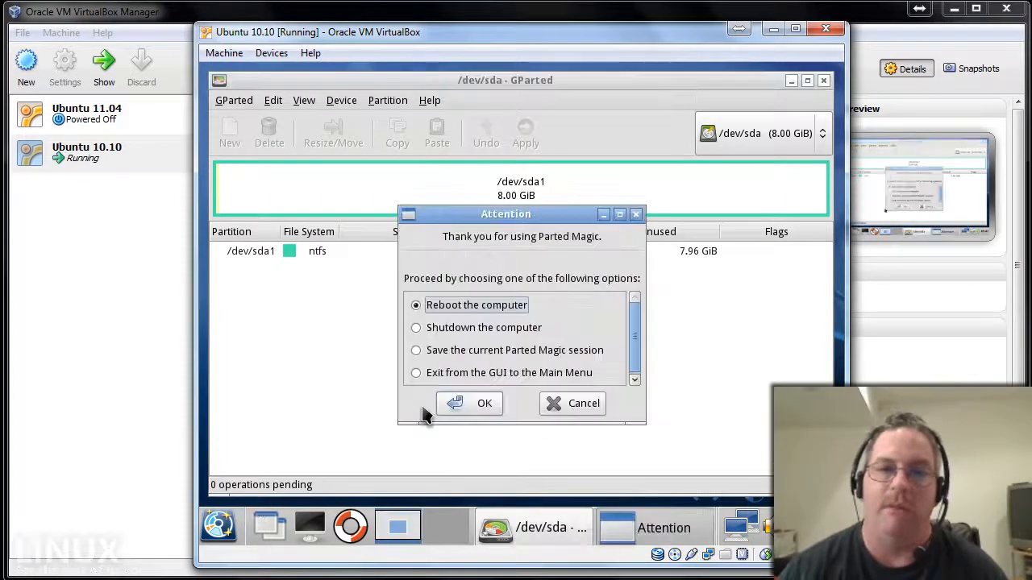
click(415, 328)
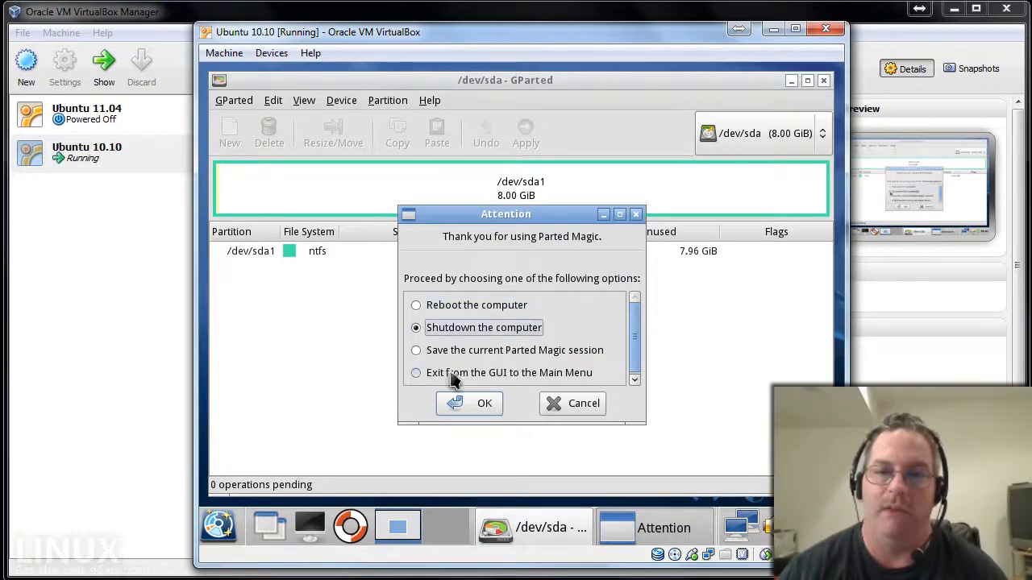
click(474, 405)
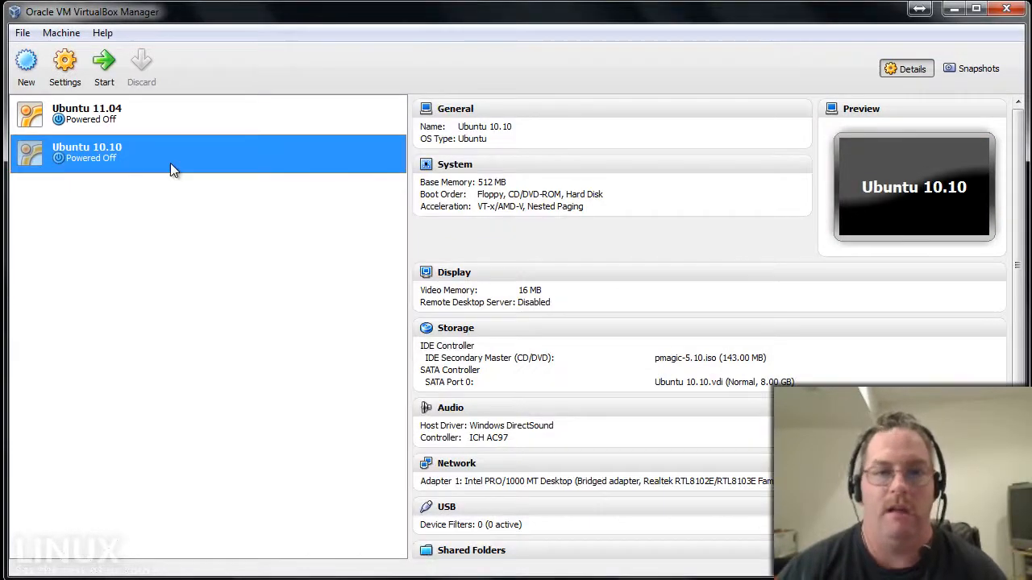
Start the Ubuntu 10.10 VM and mount ubuntu-10.10-desktop-i386.iso in its virtual CD drive.
double_click(170, 162)
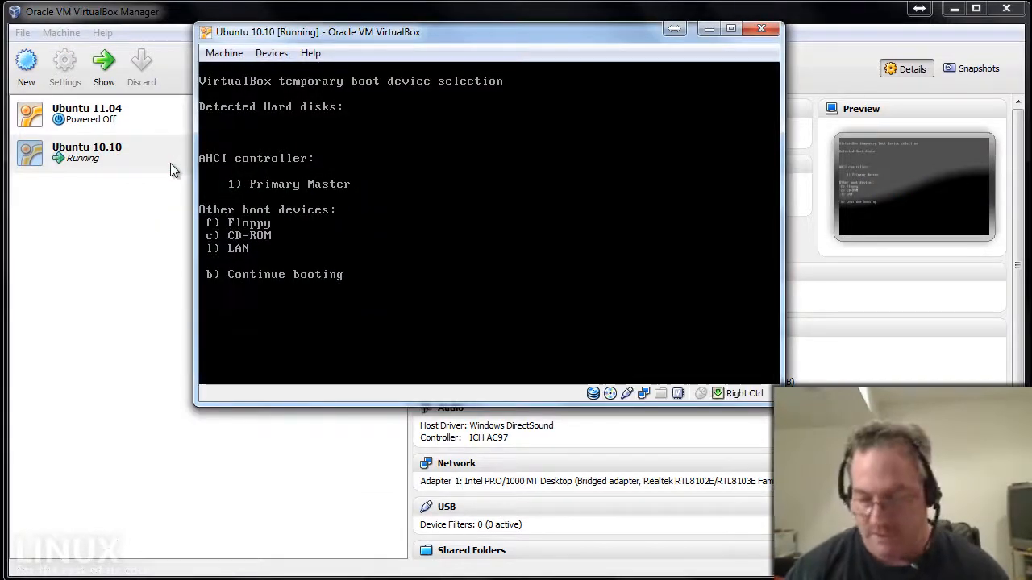
key(ctrl)
key(alt)
key(Down)
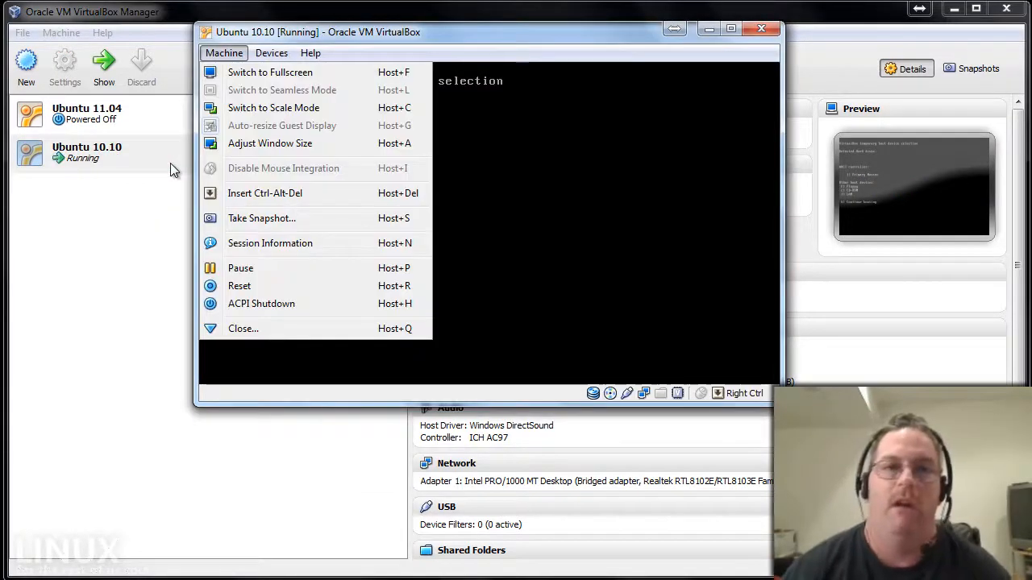
key(Right)
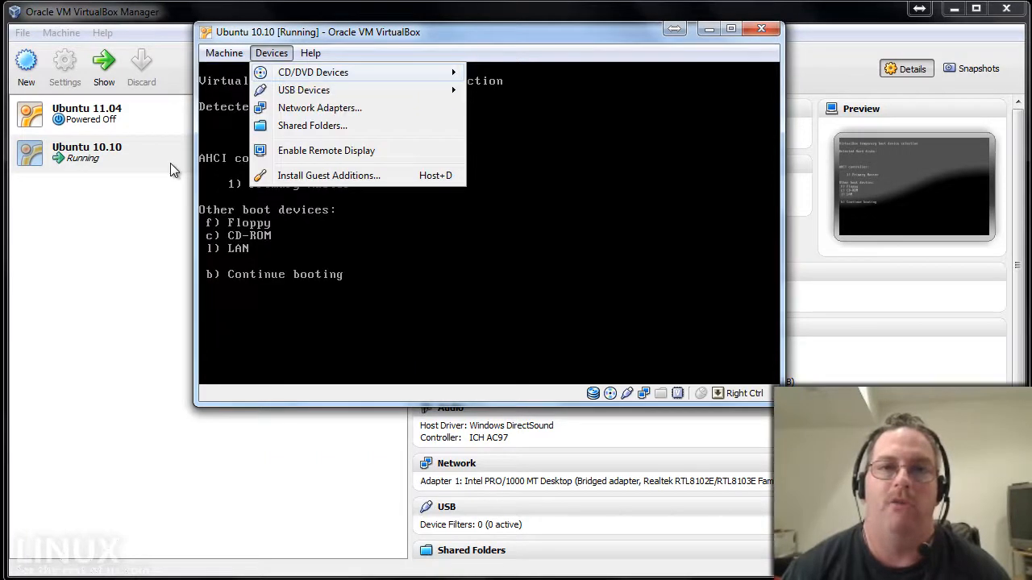
key(Right)
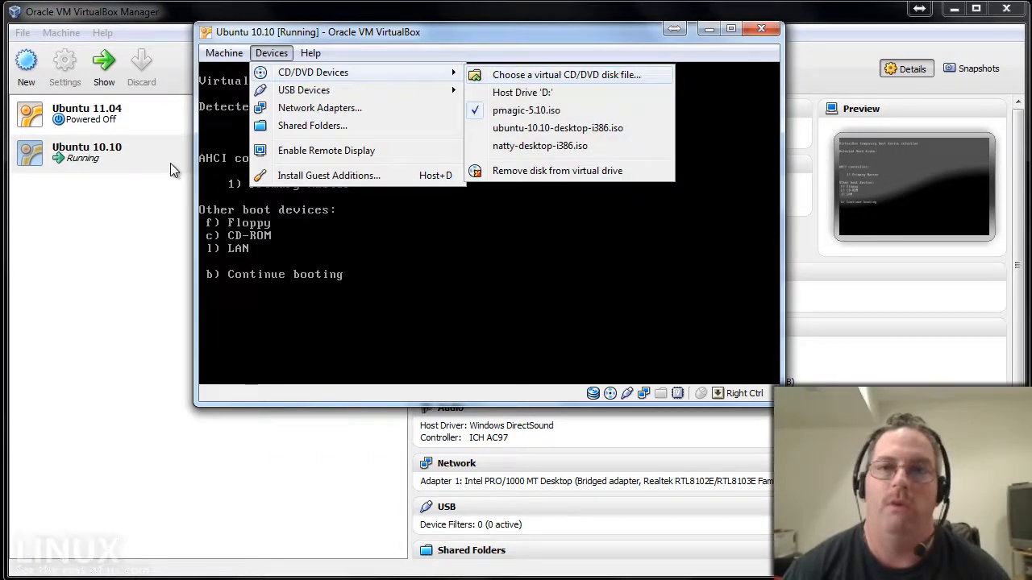
click(563, 130)
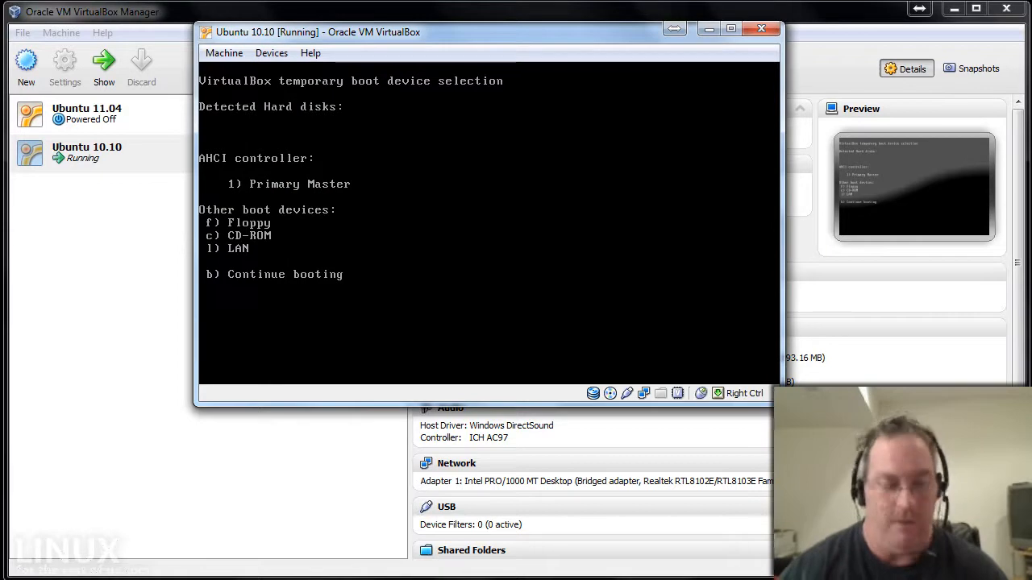
Continue booting from the Ubuntu live CD until the Try Ubuntu / Install Ubuntu Welcome screen appears.
key(c)
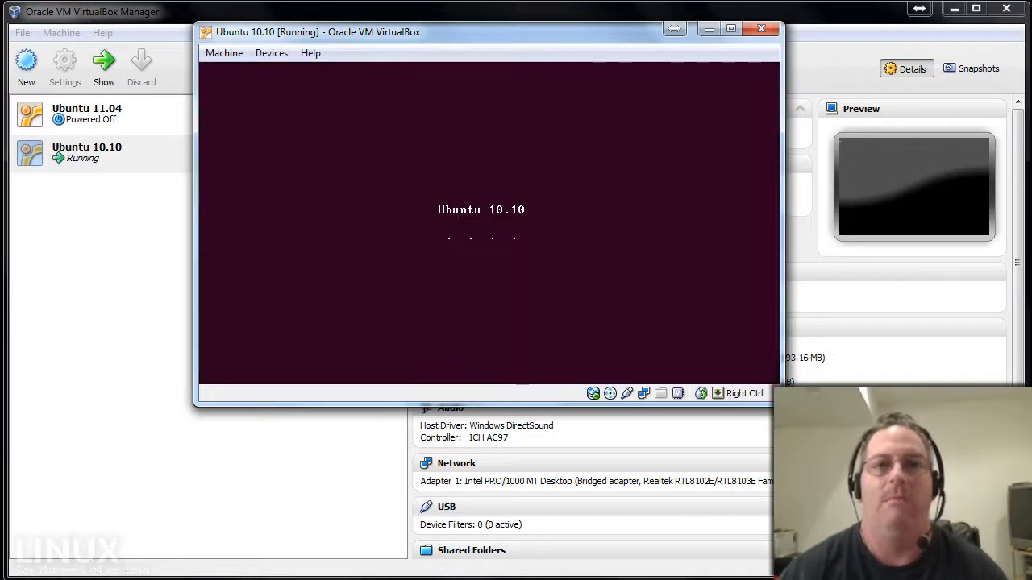
drag(416, 35, 417, 16)
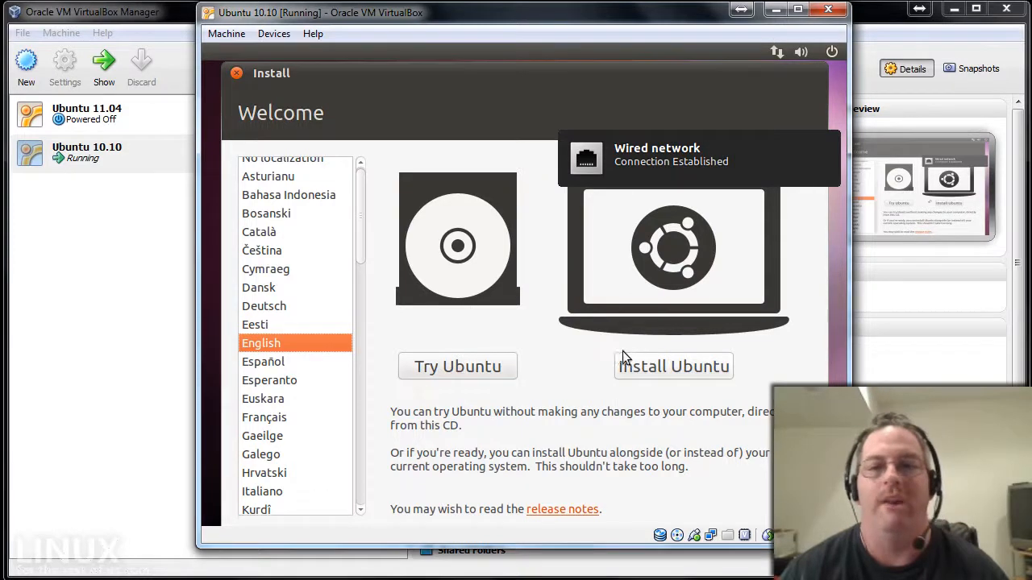
Pick Try Ubuntu on the Welcome screen to boot into the live session.
click(478, 369)
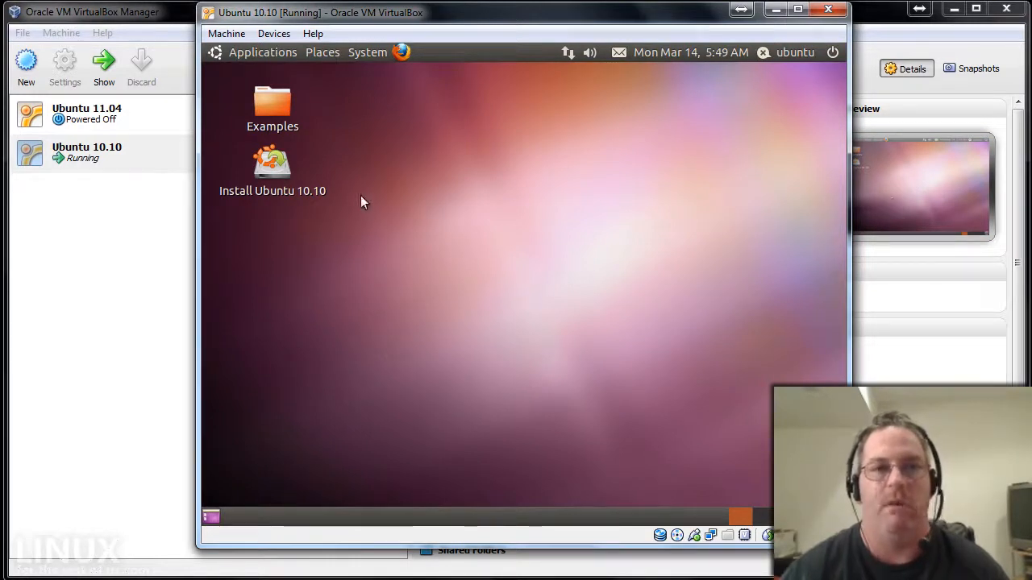
Confirm in GParted that /dev/sda1 is 8.00 GiB NTFS, then start the Install Ubuntu 10.10 installer.
click(373, 54)
mouse_move(420, 95)
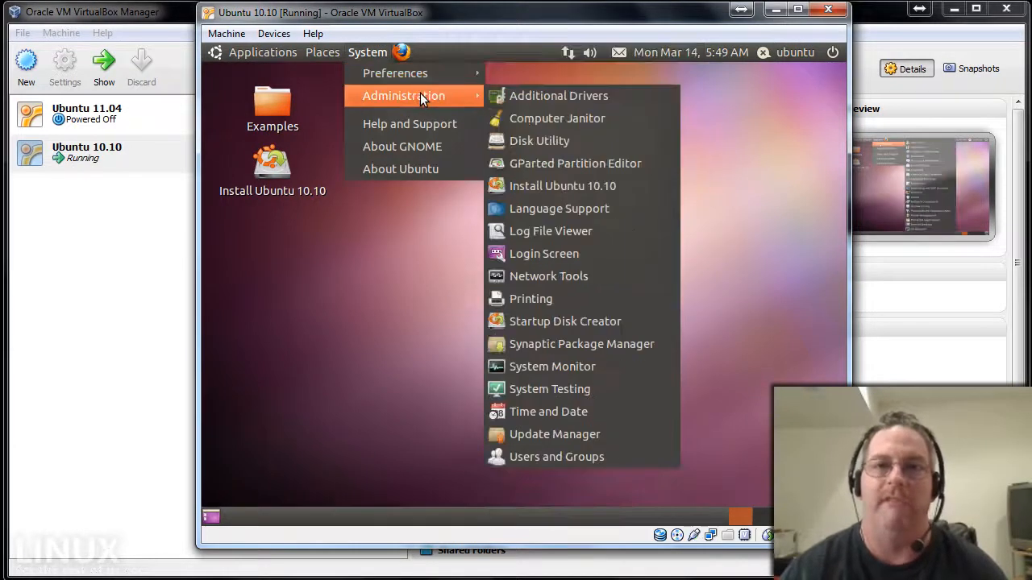
click(543, 160)
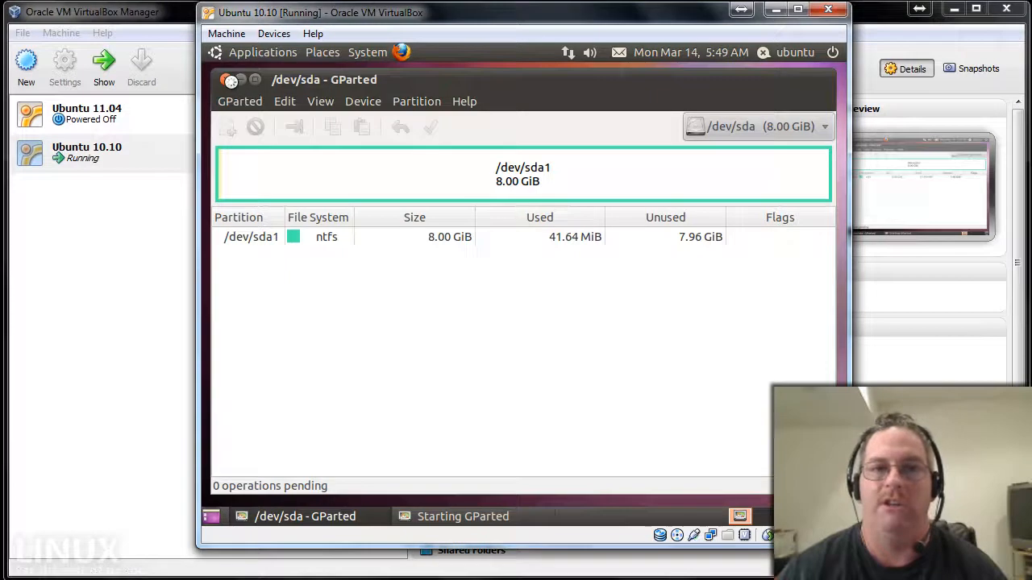
click(226, 79)
double_click(273, 163)
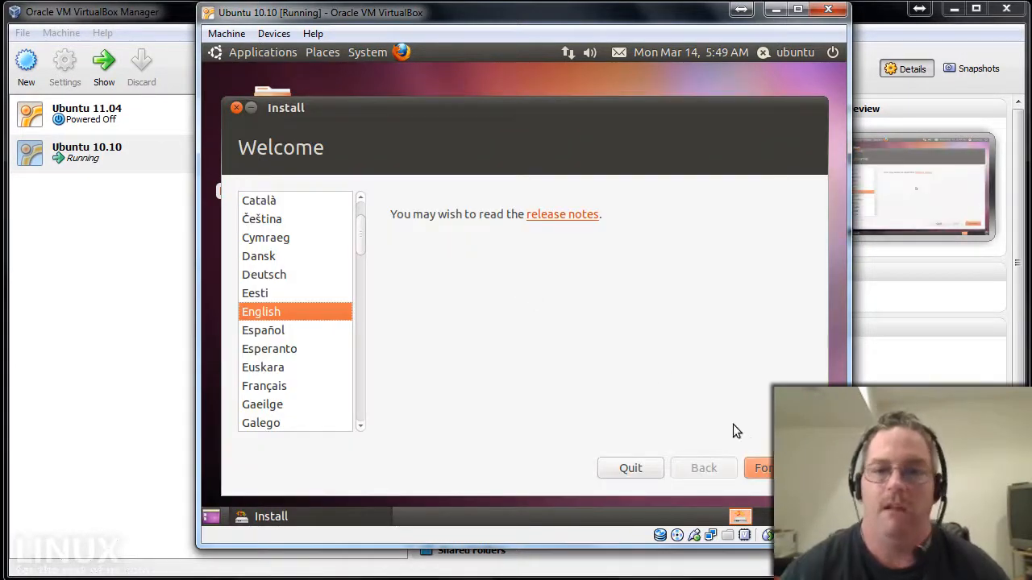
Go past the English Welcome page and bring the installer back into view on workspace one.
click(761, 467)
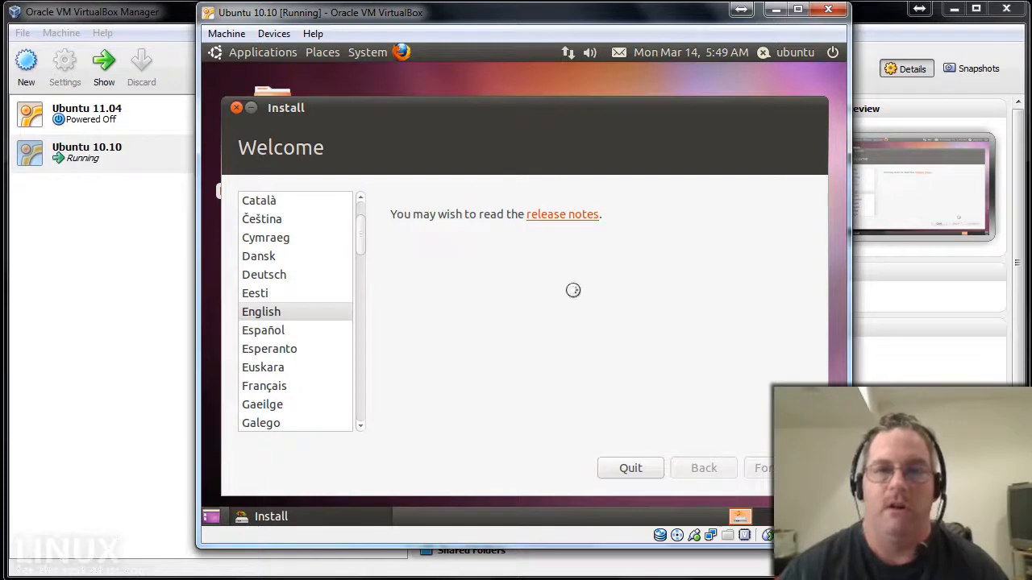
drag(473, 111, 474, 89)
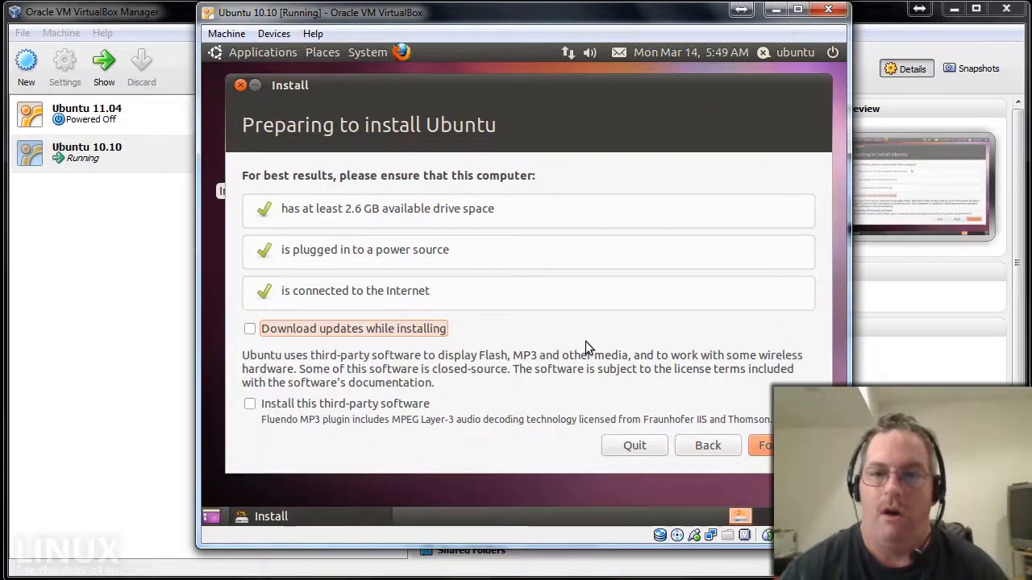
click(761, 516)
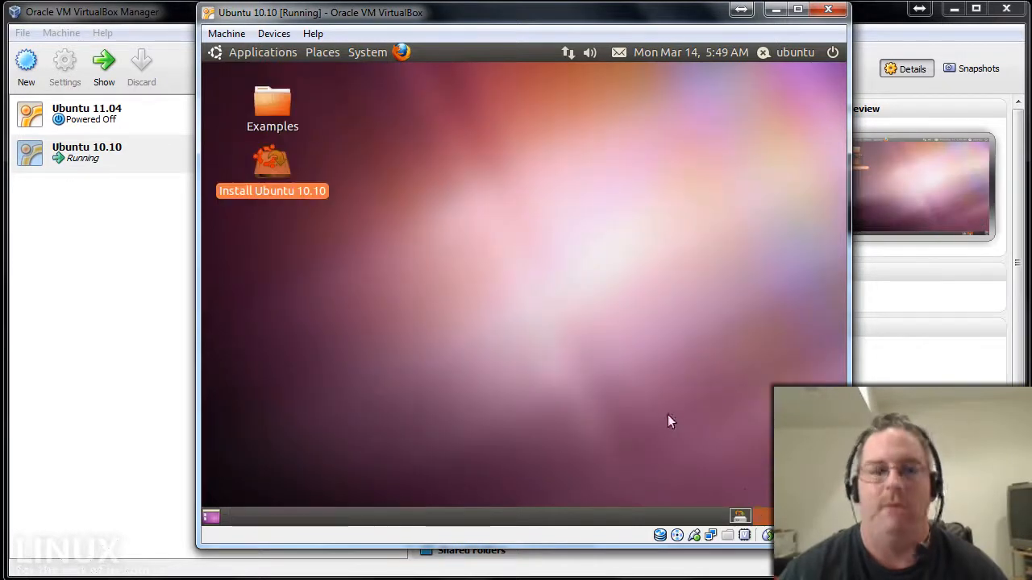
click(740, 516)
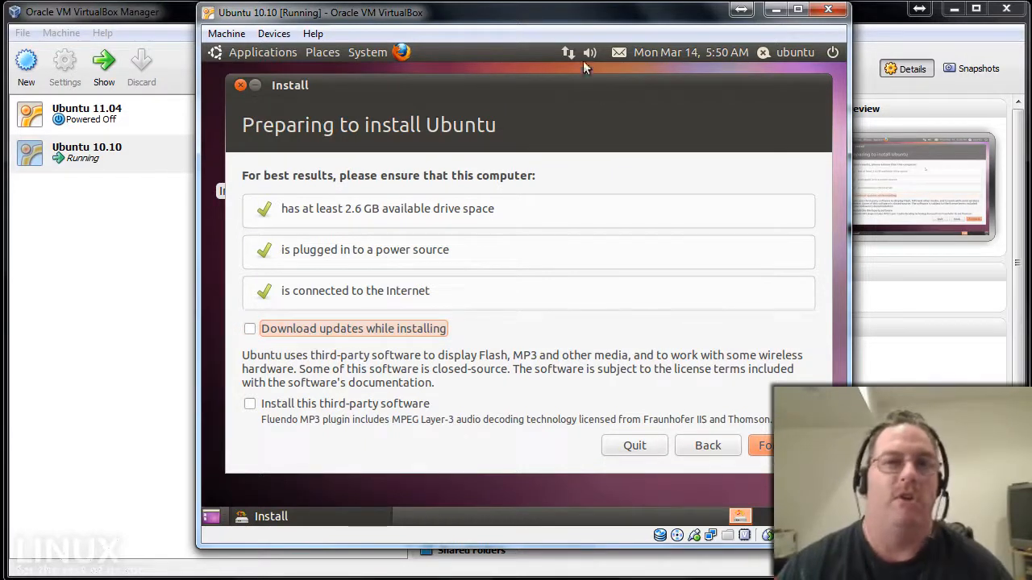
Continue from Preparing to install Ubuntu with updates and third-party software left unticked.
mouse_move(569, 53)
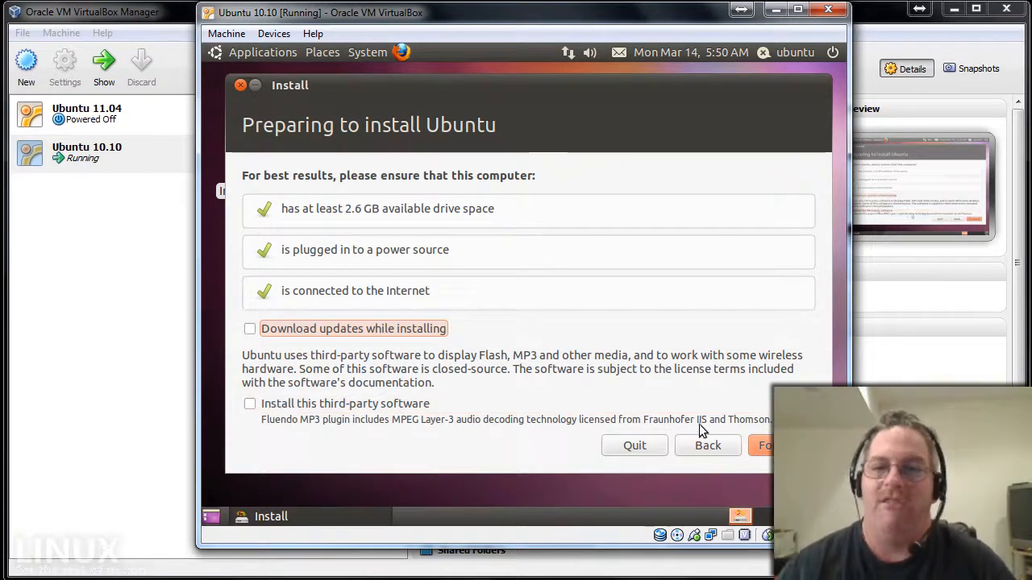
click(777, 445)
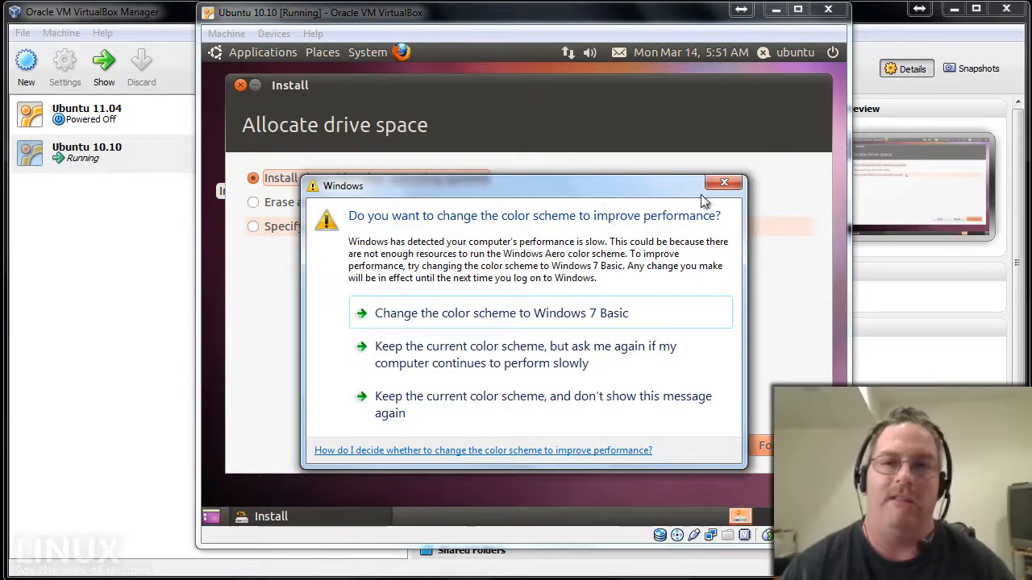
Install alongside the NTFS partition with Ubuntu 6.3 GB and Files 2.3 GB, confirming the disk write.
click(723, 183)
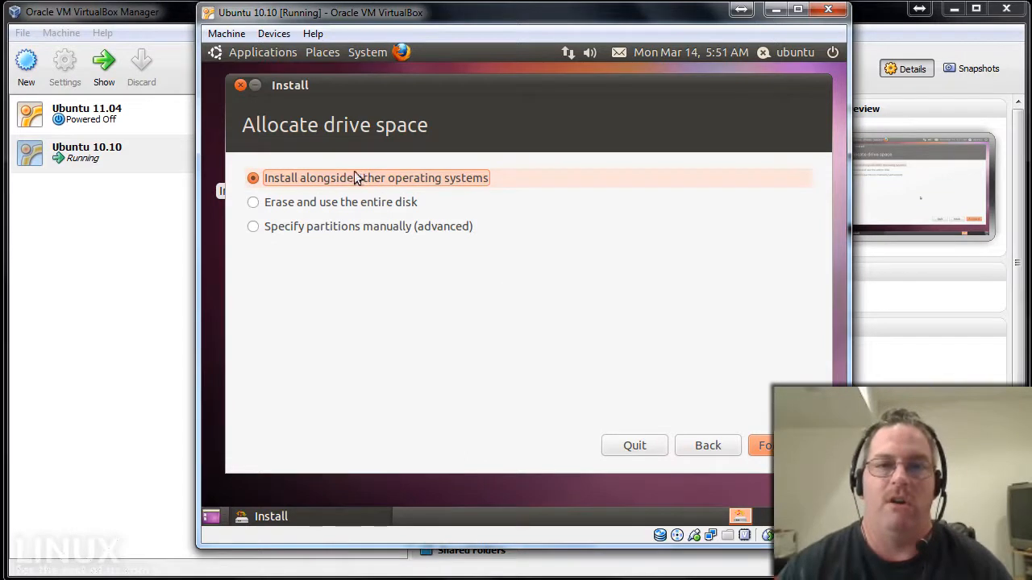
click(761, 445)
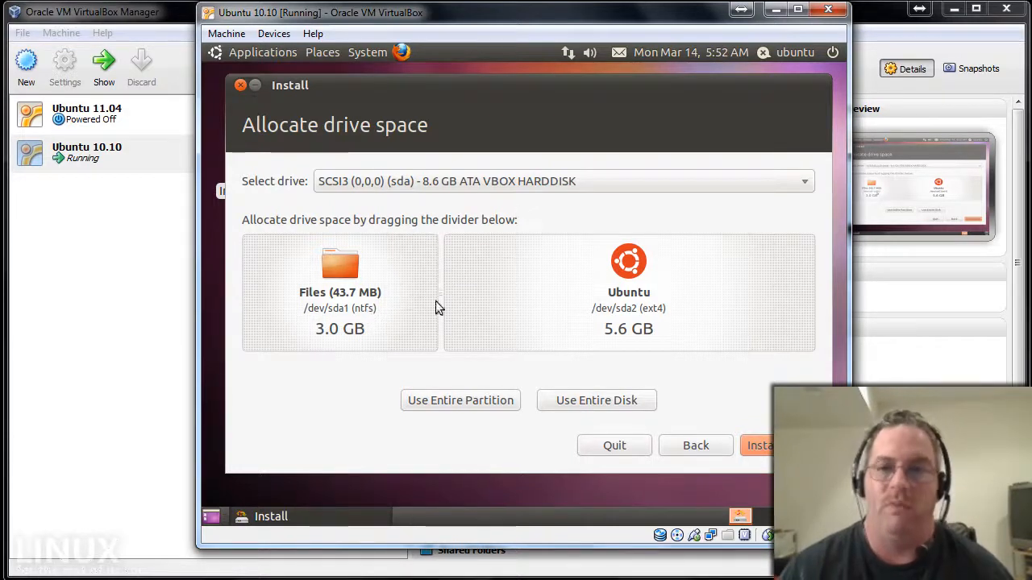
drag(440, 292, 398, 299)
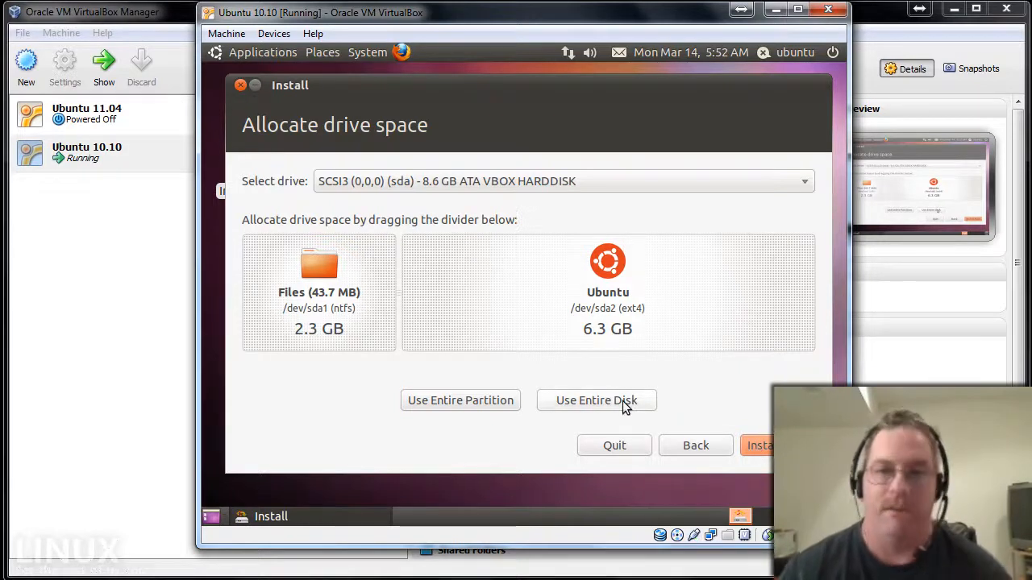
click(759, 445)
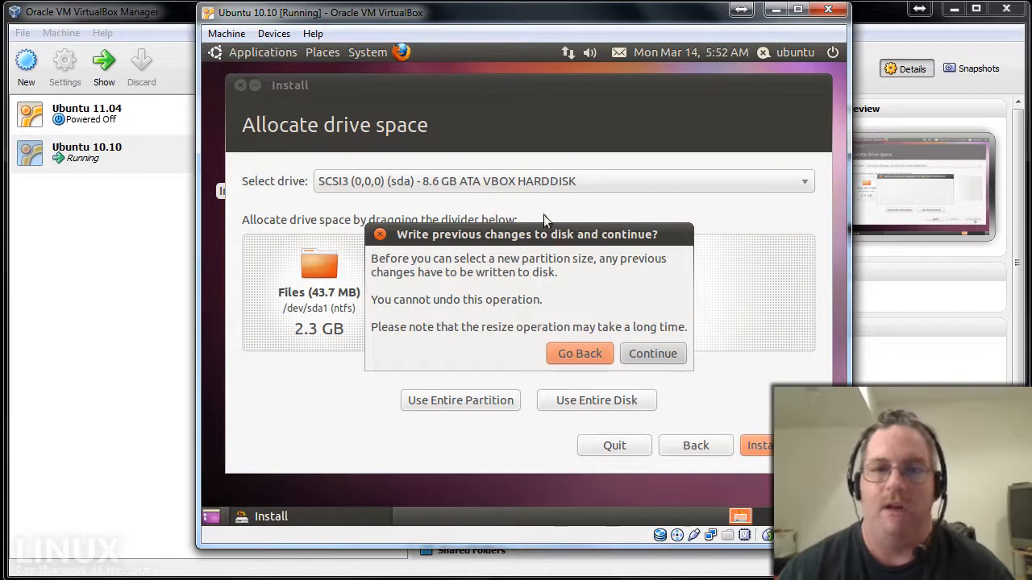
click(654, 357)
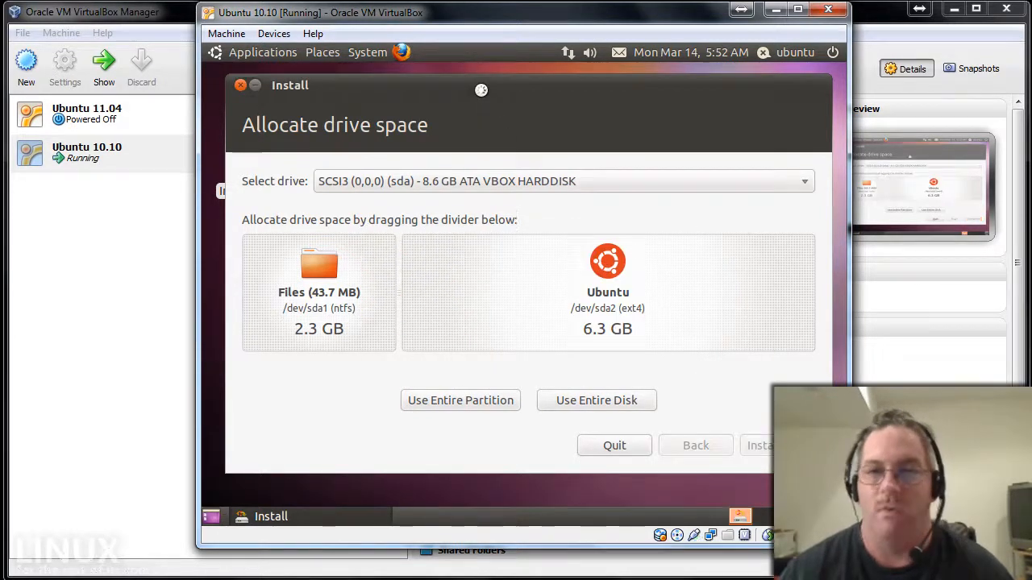
drag(478, 85, 480, 72)
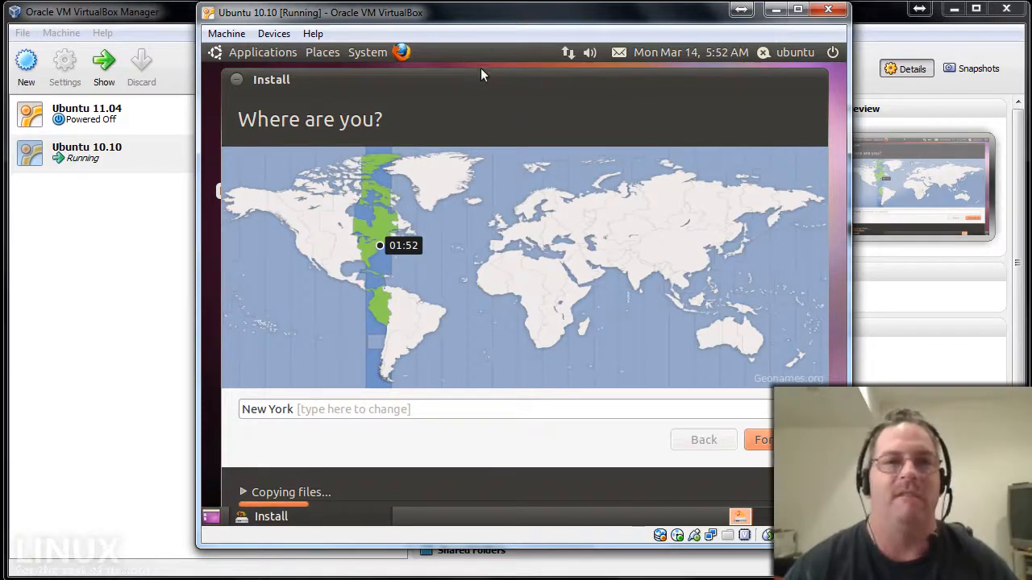
Confirm the New York location and the USA keyboard layout.
drag(484, 79, 483, 76)
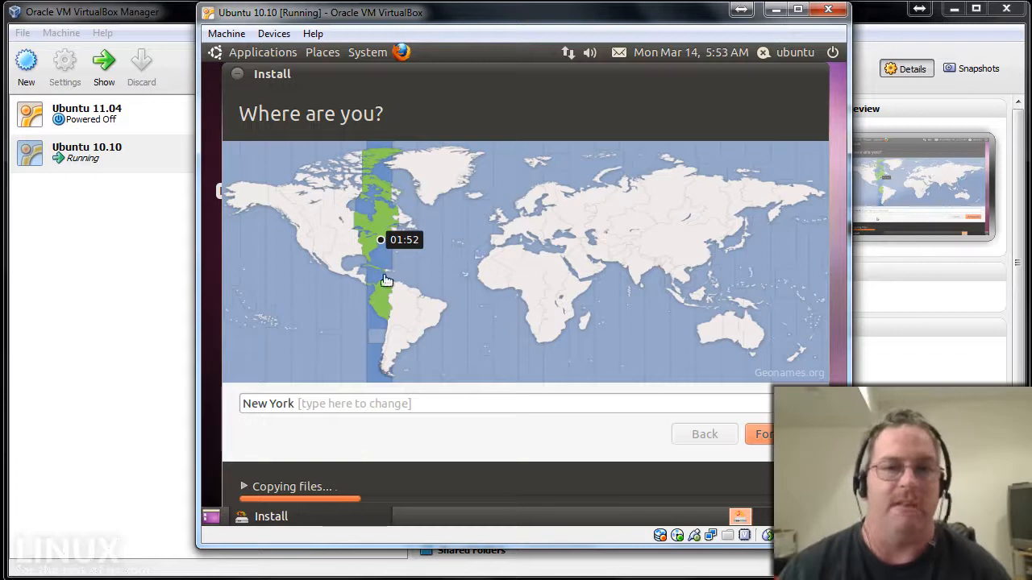
click(763, 434)
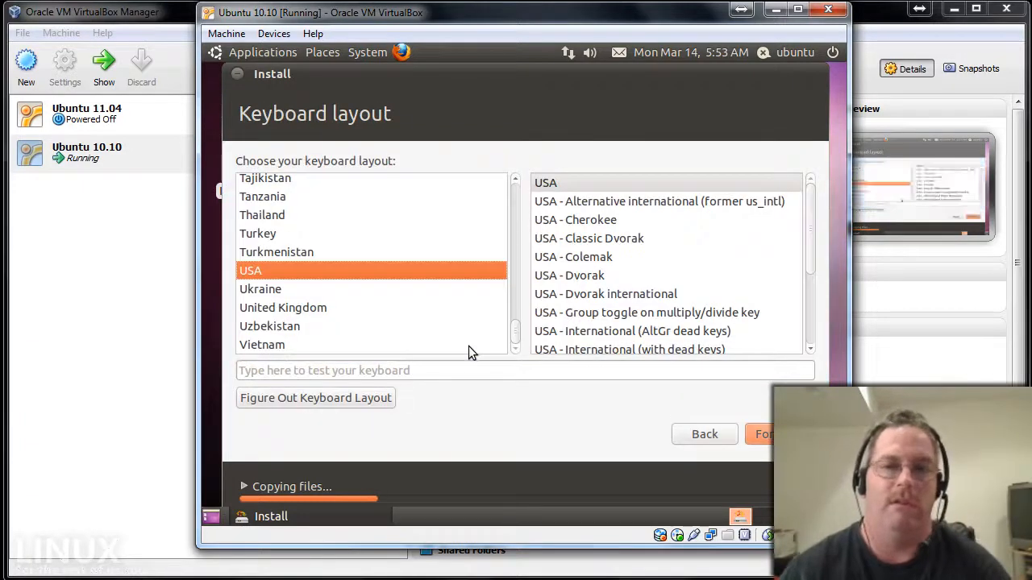
click(759, 433)
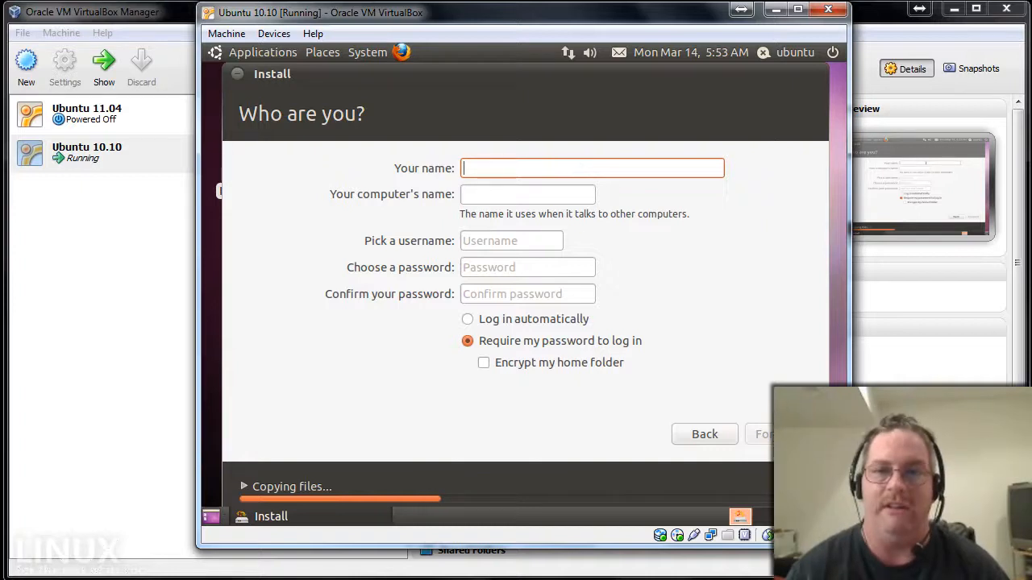
Enter the user's name and the computer name on the Who are you? page.
text(d2d)
key(Tab)
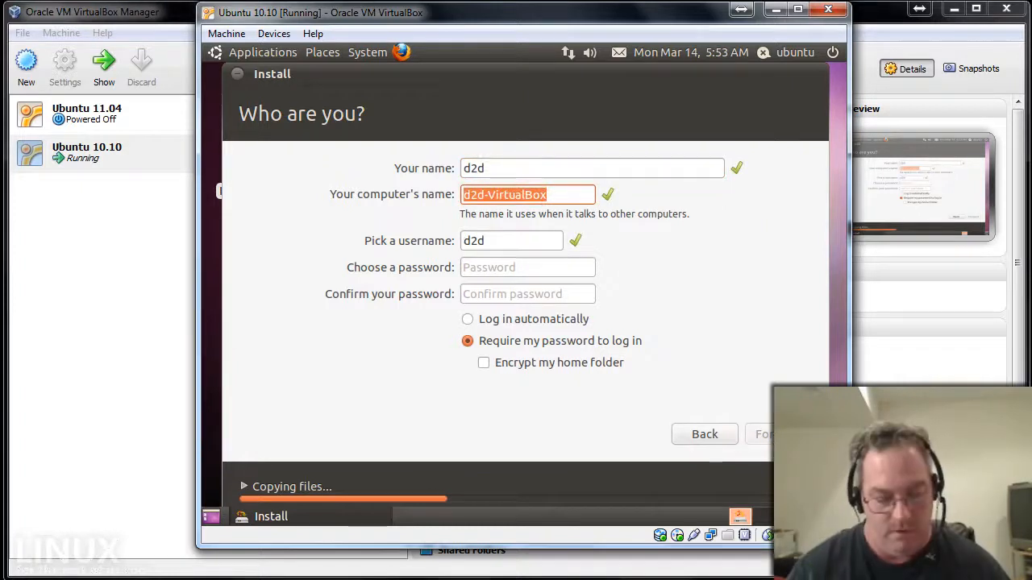
text(d2dvm)
key(Tab)
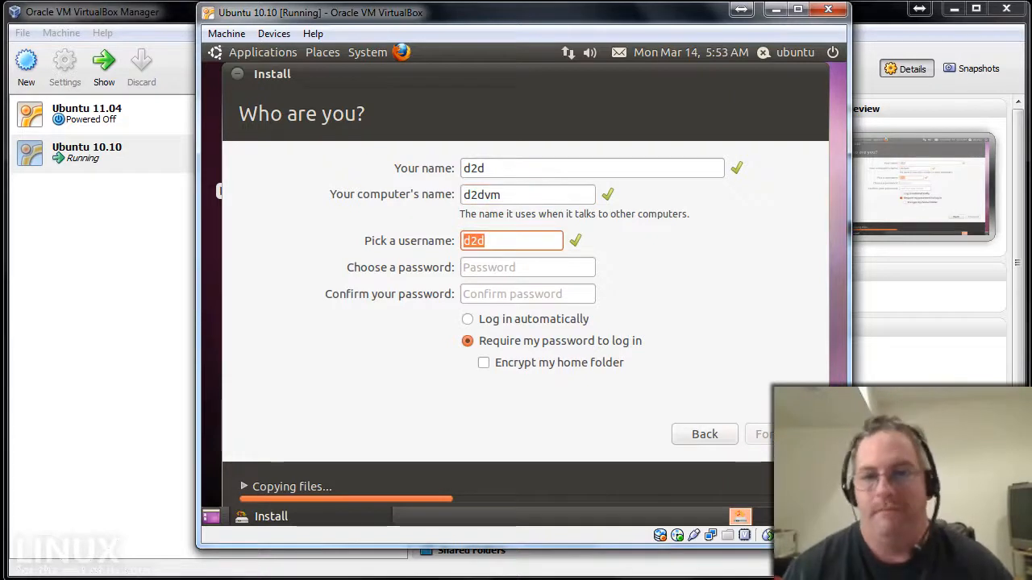
key(Tab)
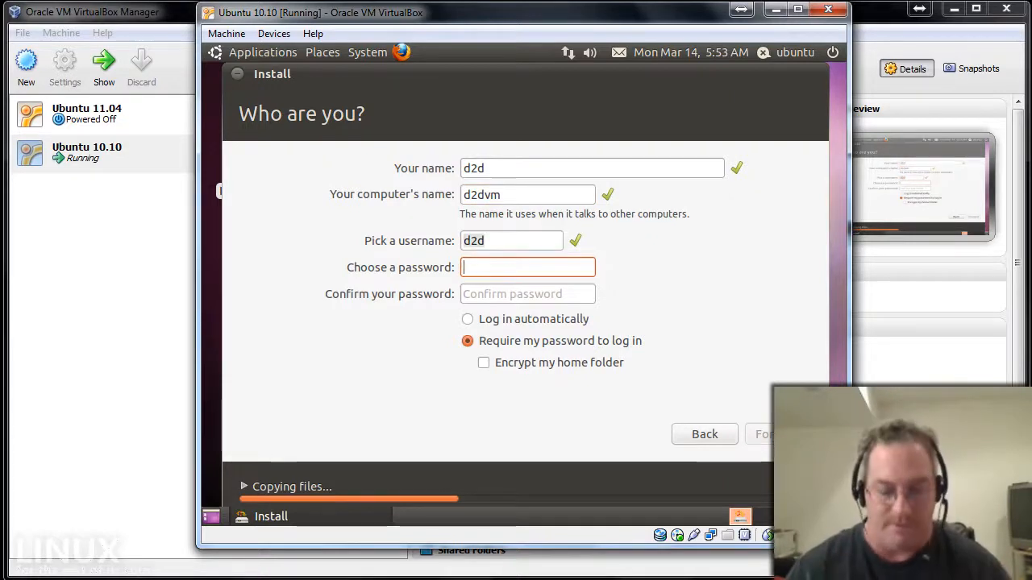
Set and confirm the account password, then submit the account page.
text(password)
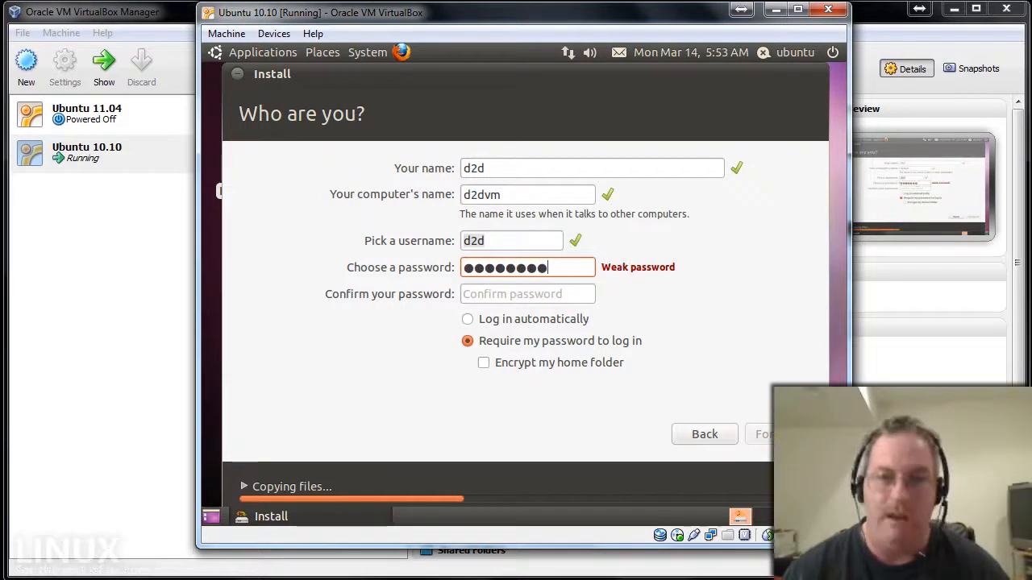
key(Tab)
text(passwo)
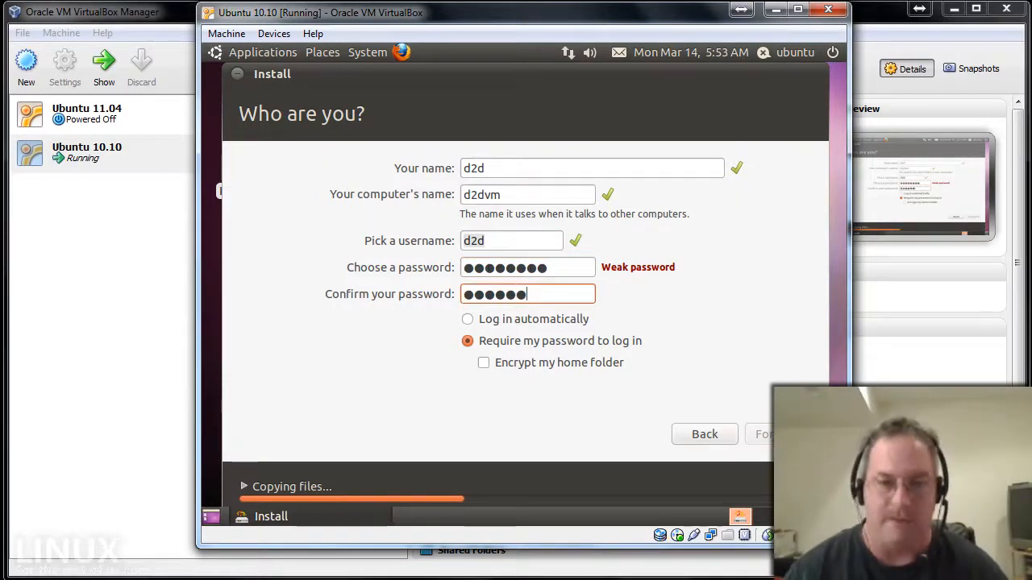
text(rd)
key(Tab)
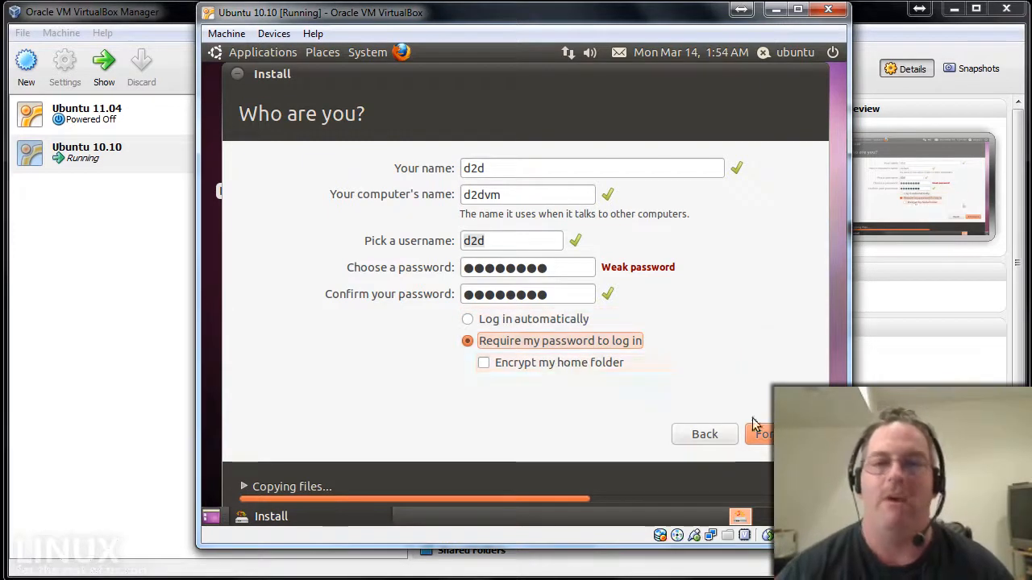
click(762, 435)
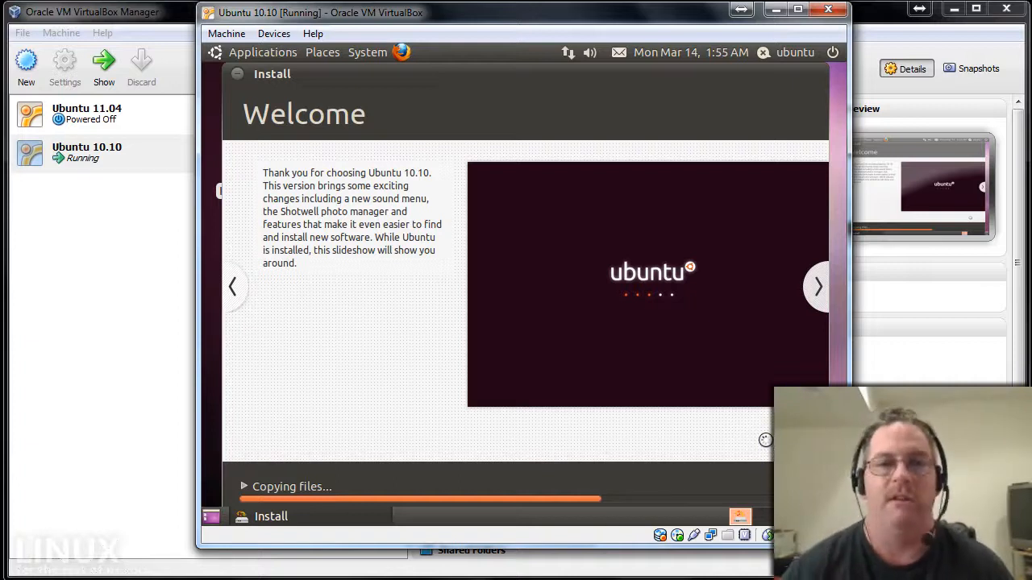
Advance the installer slideshow through the photos, Mobilize your digital life and music slides.
click(813, 290)
click(816, 290)
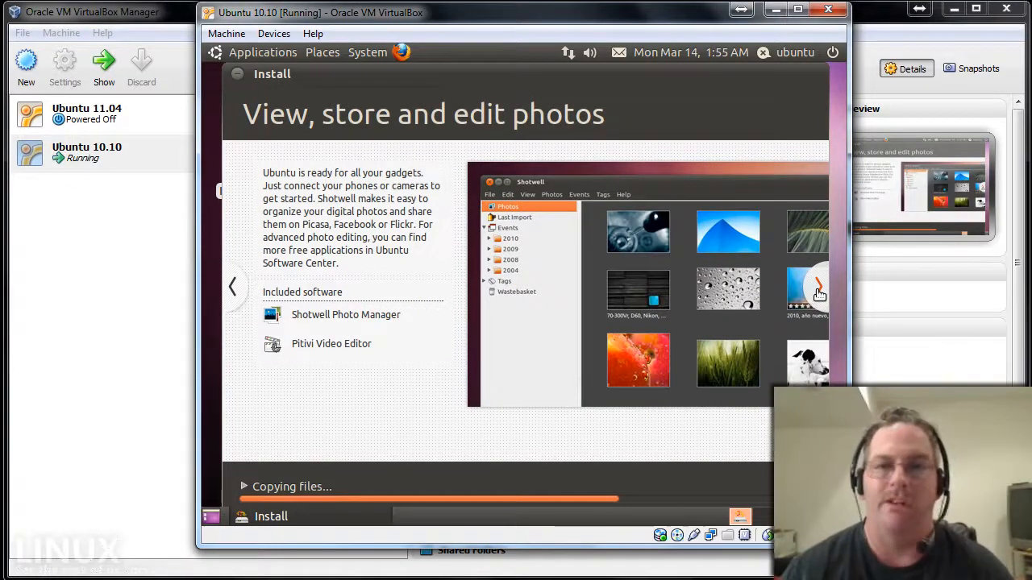
click(818, 290)
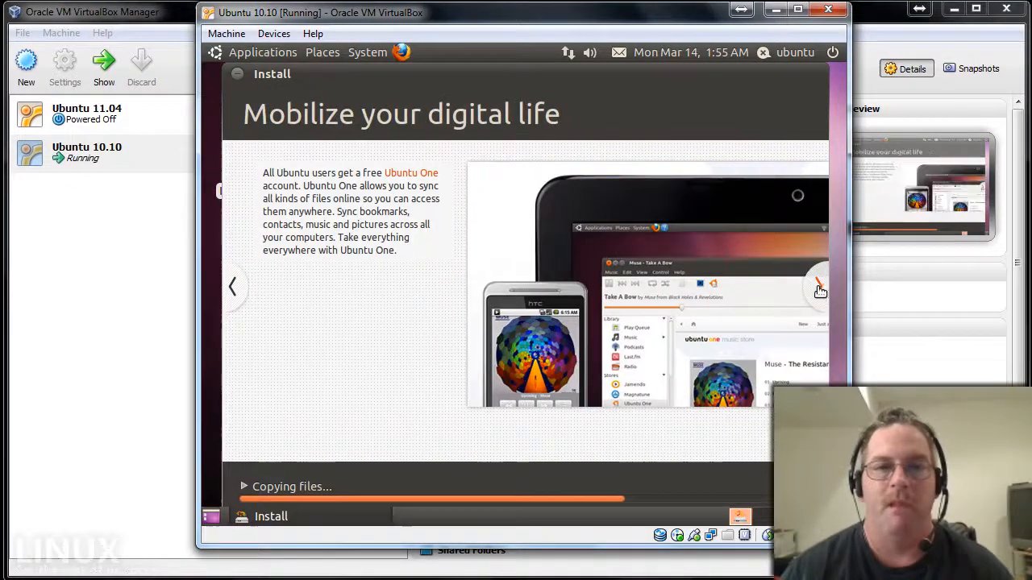
click(817, 288)
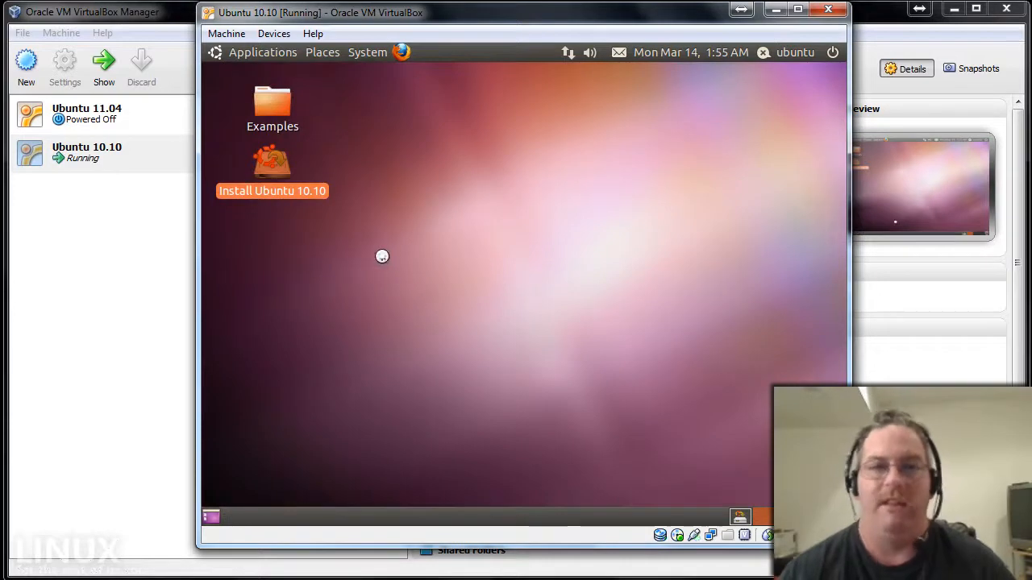
Browse the guest's Applications submenus, then show System > Preferences with Appearance, Monitors and Remote Desktop.
click(282, 52)
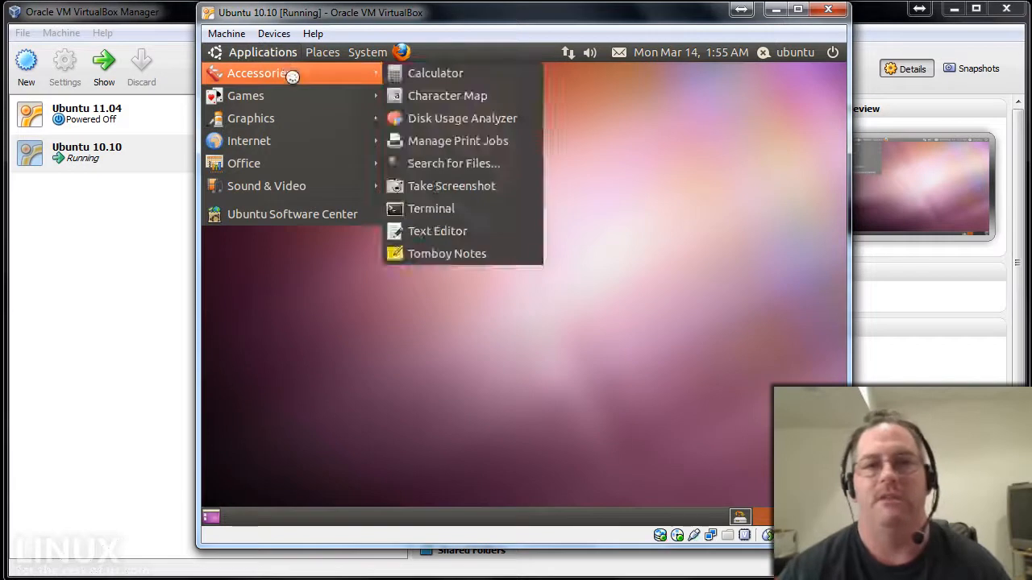
mouse_move(293, 94)
mouse_move(304, 138)
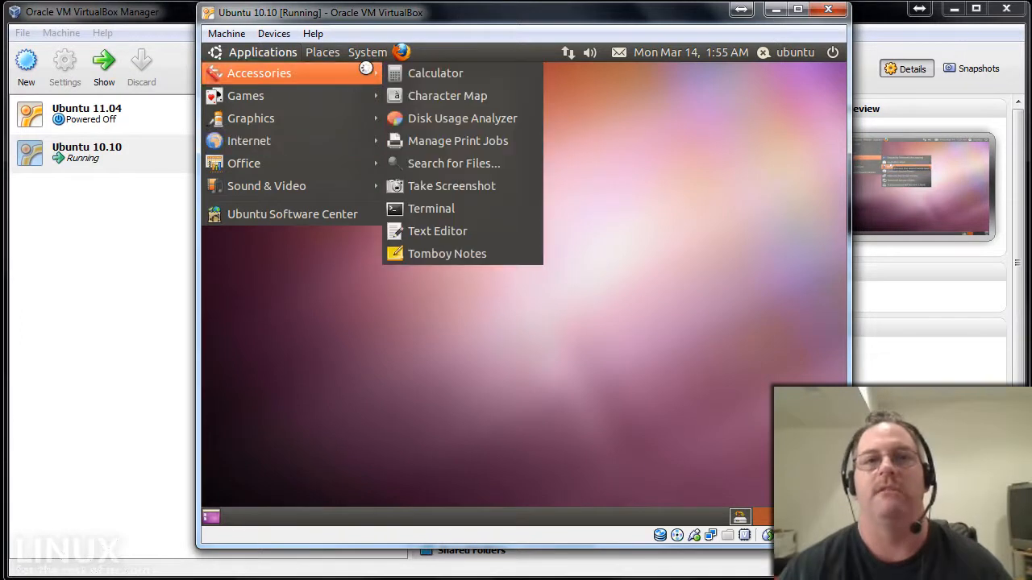
mouse_move(365, 52)
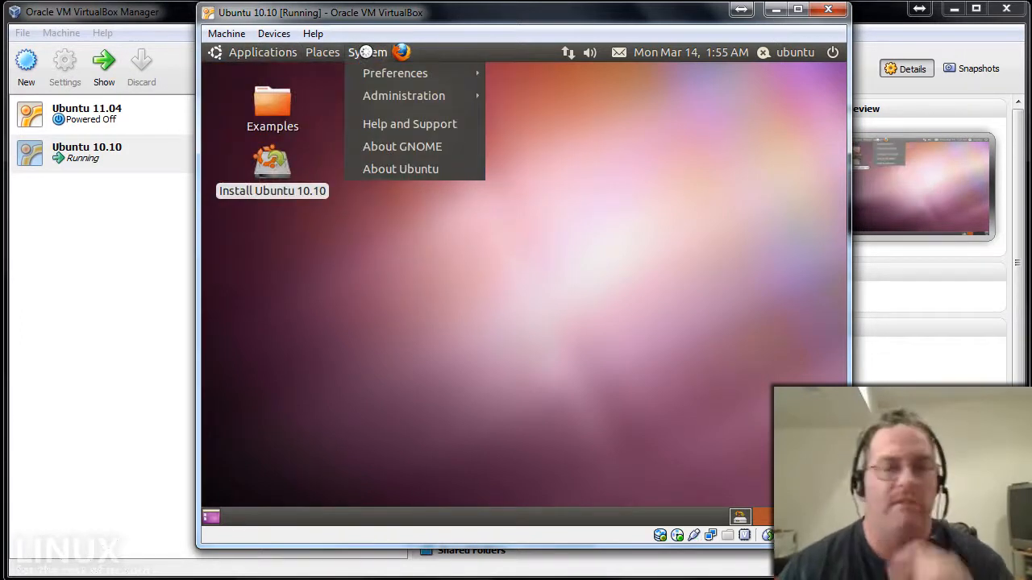
mouse_move(371, 73)
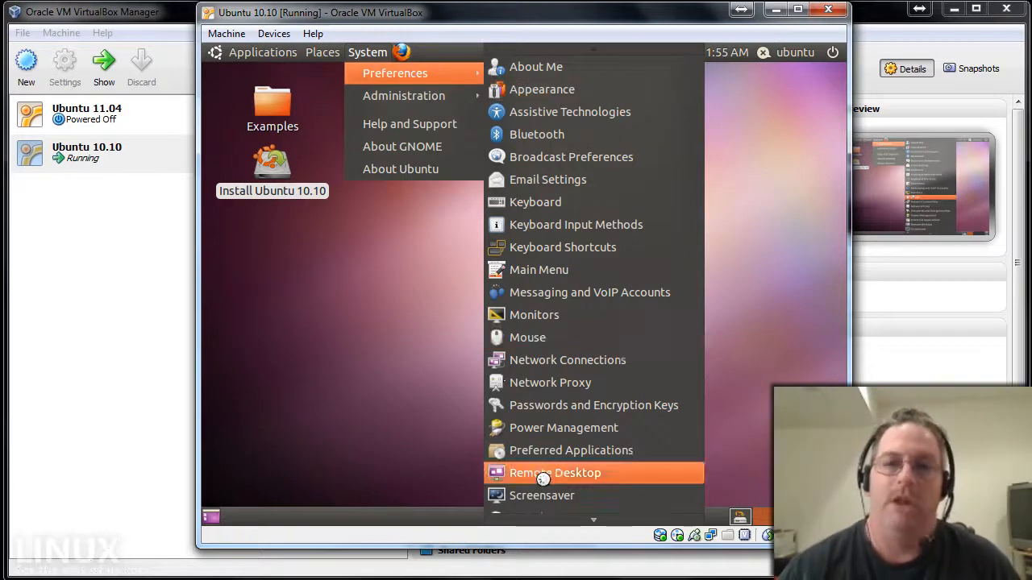
Open Remote Desktop preferences and tick Allow other users to view your desktop.
click(571, 474)
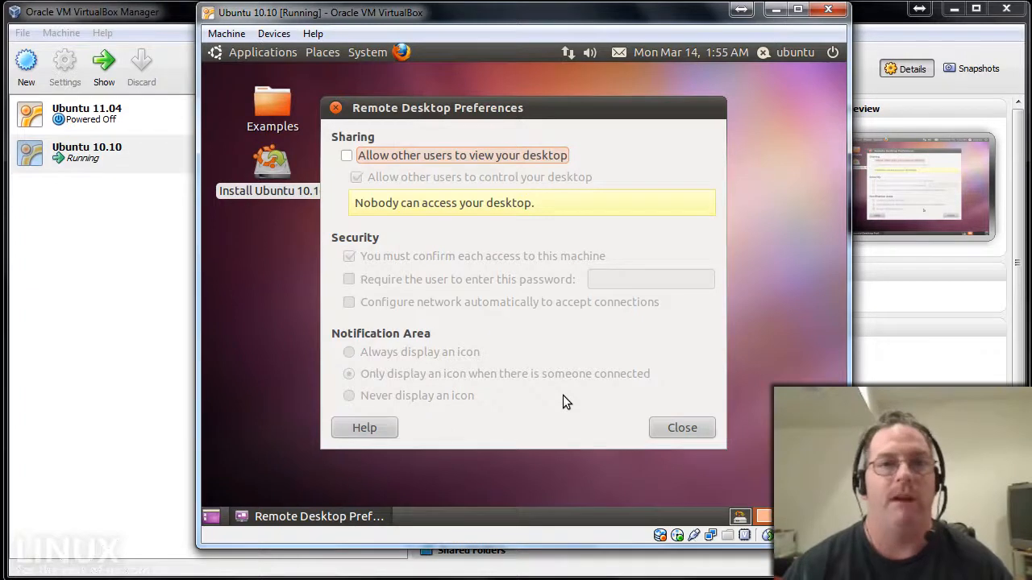
click(347, 155)
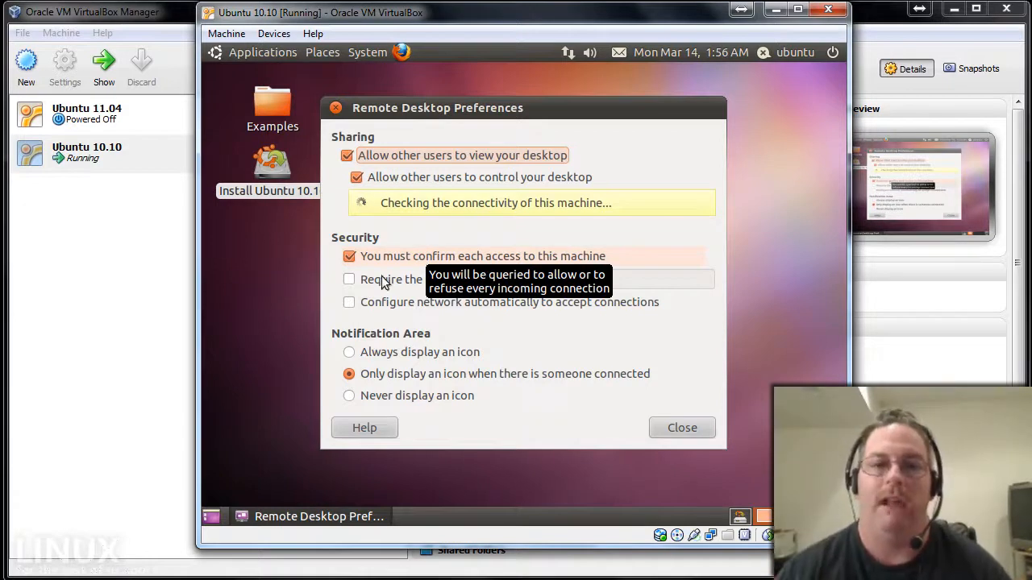
Replace per-access confirmation with a required password, enable automatic network configuration, and begin entering the password.
click(349, 280)
click(349, 257)
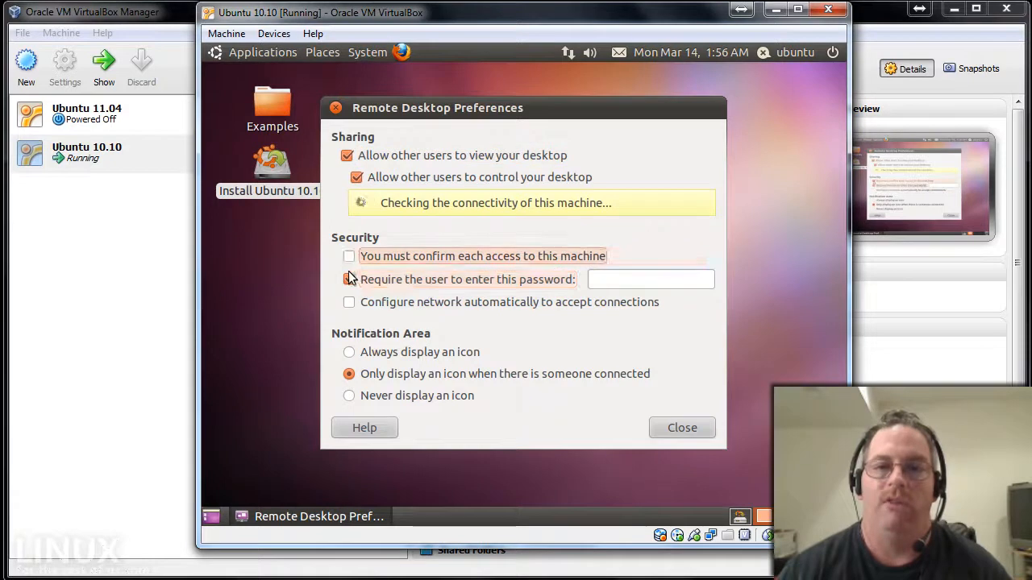
click(348, 302)
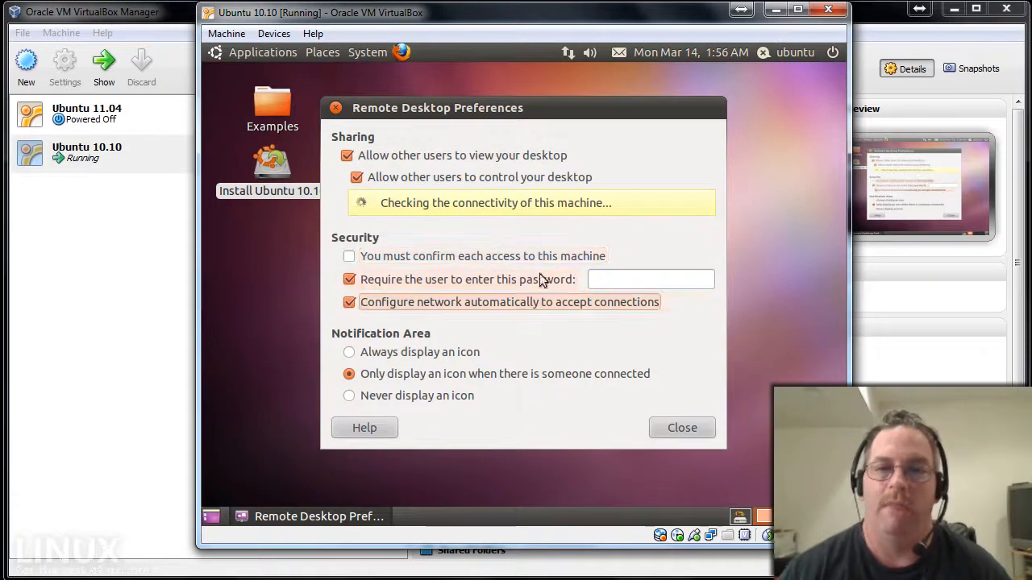
click(605, 281)
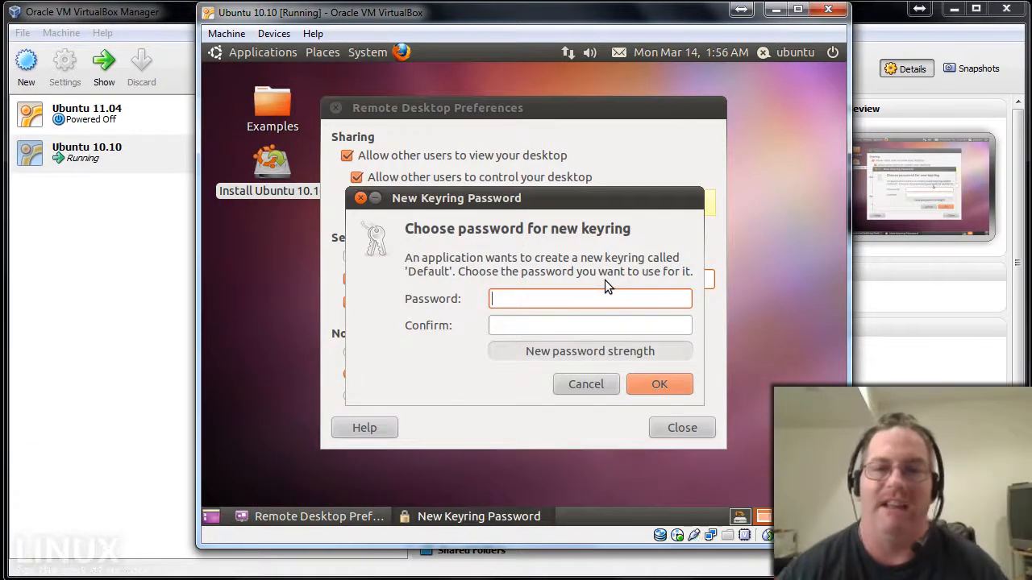
Accept a blank keyring with unsafe storage, close Remote Desktop, and dismiss the vino-server crash report.
click(644, 379)
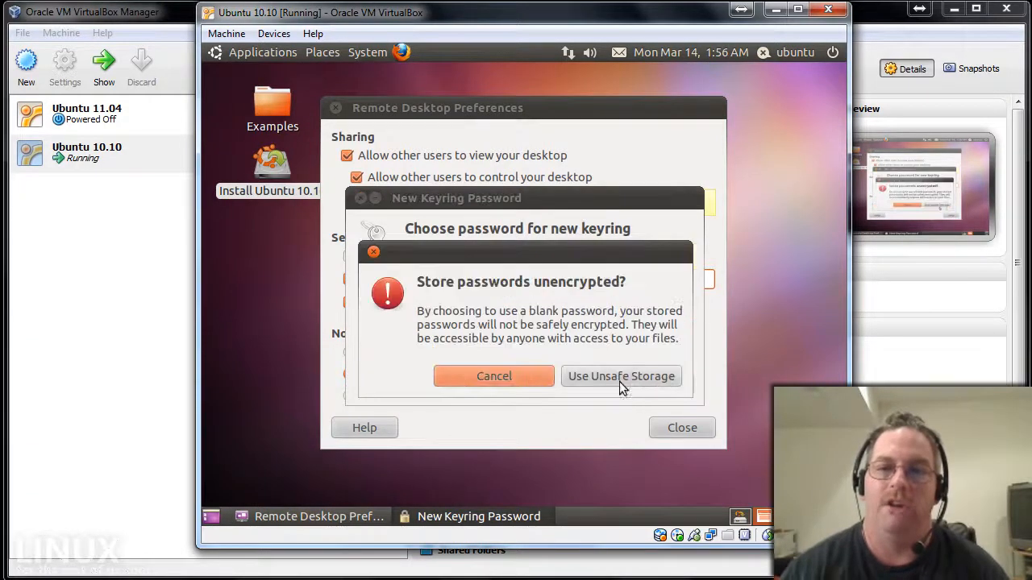
click(616, 380)
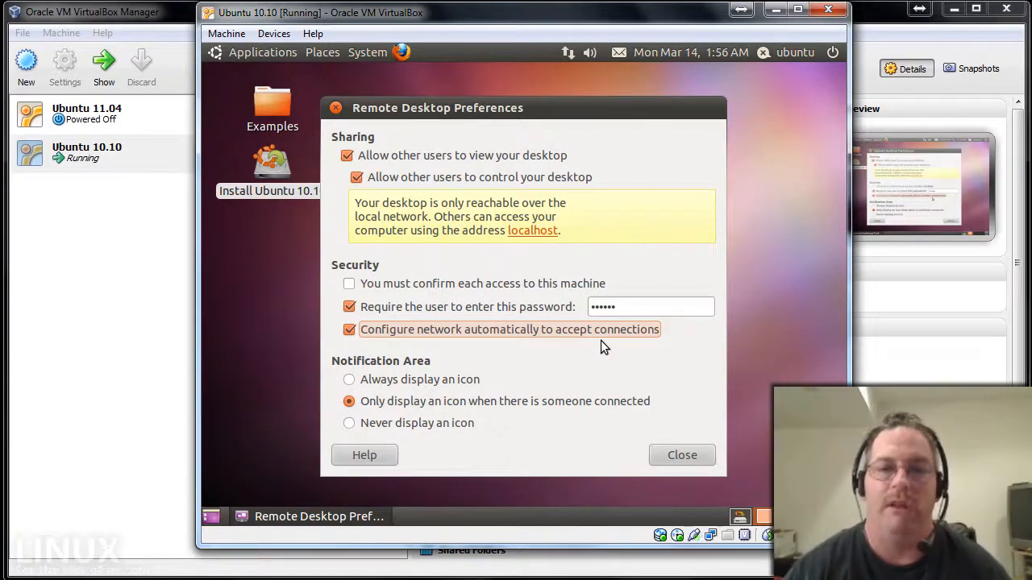
click(682, 459)
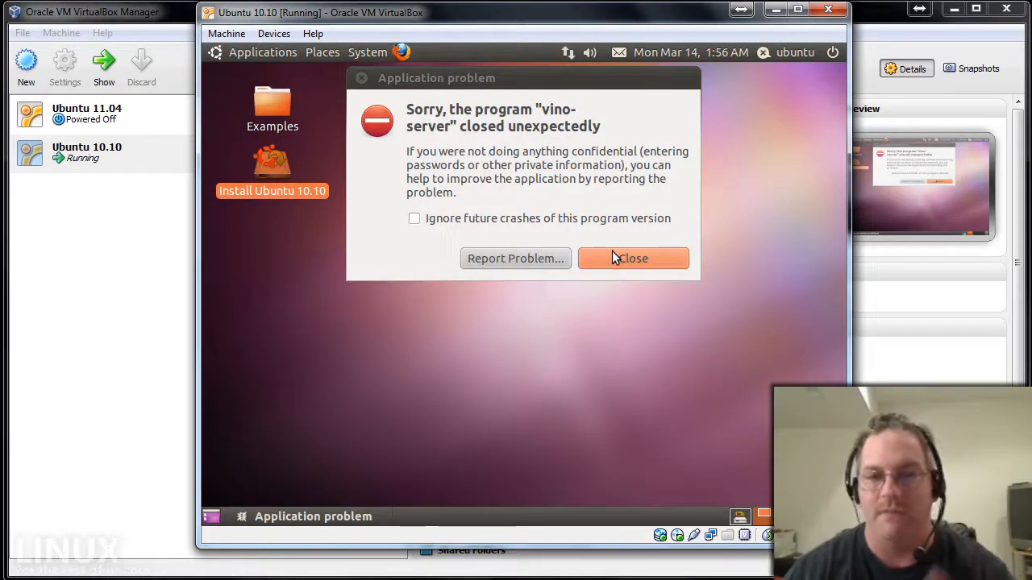
click(614, 257)
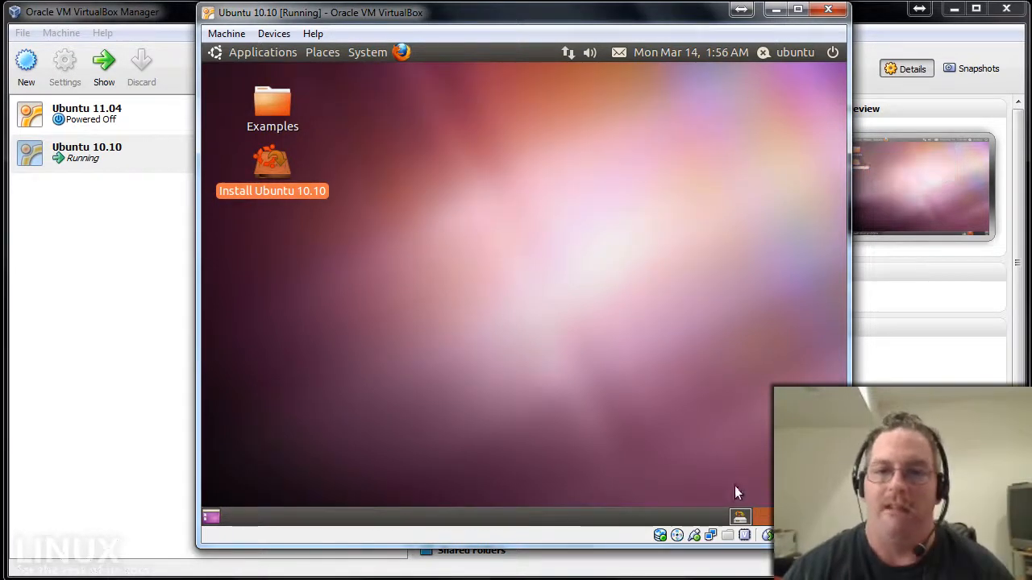
Switch to the installer workspace and choose Restart Now from the guest's power menu.
click(739, 517)
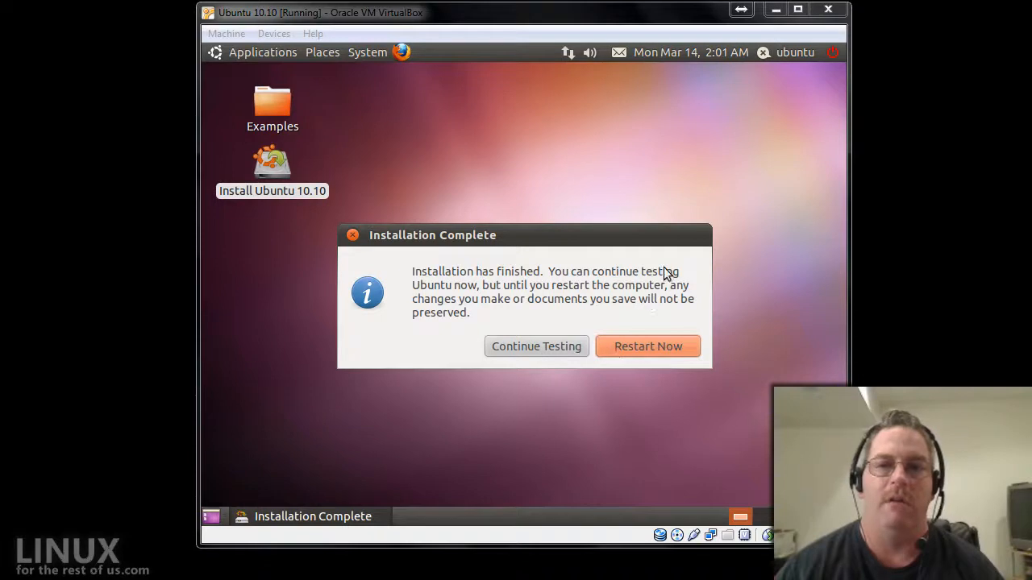
click(832, 56)
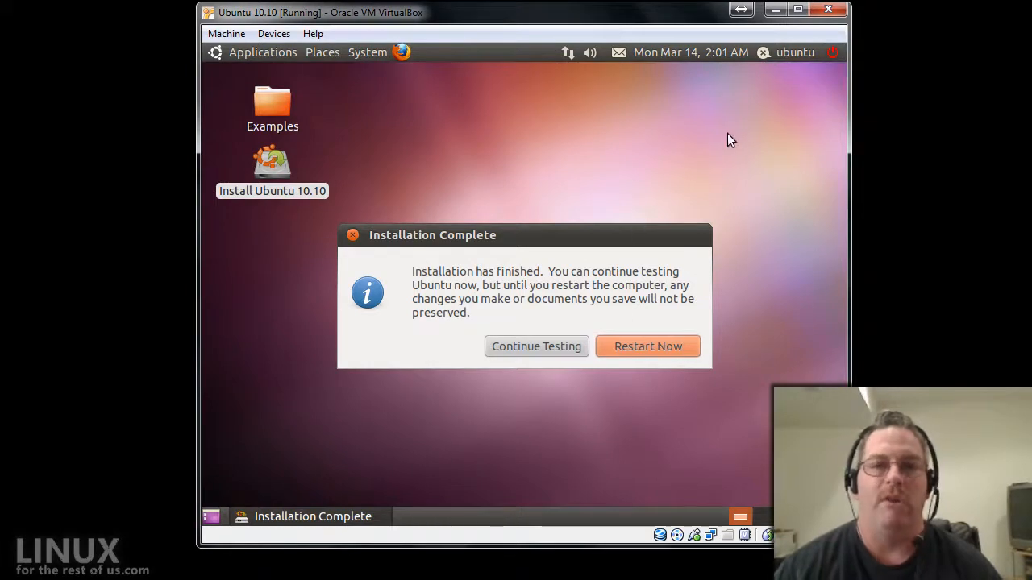
click(832, 56)
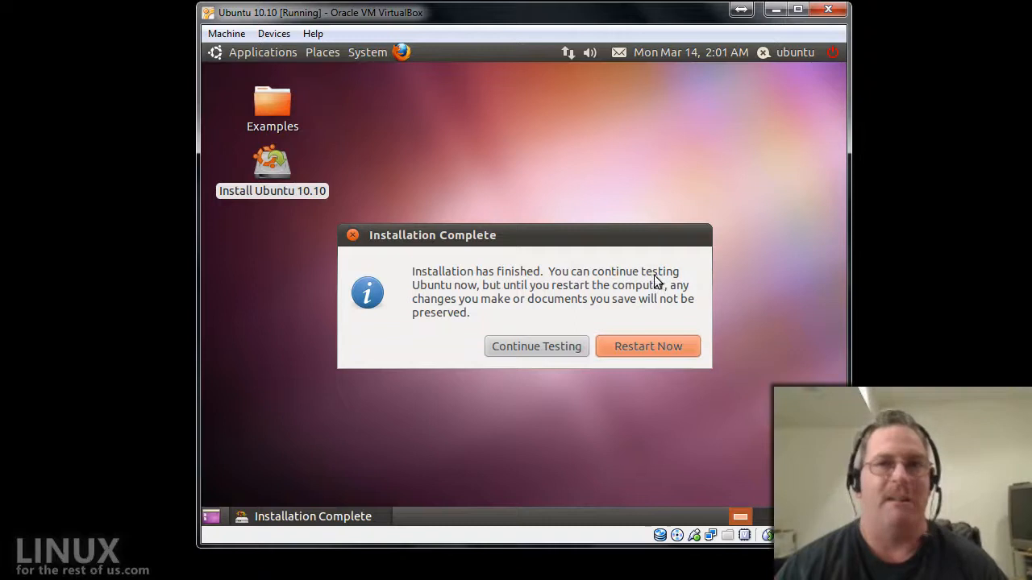
click(631, 346)
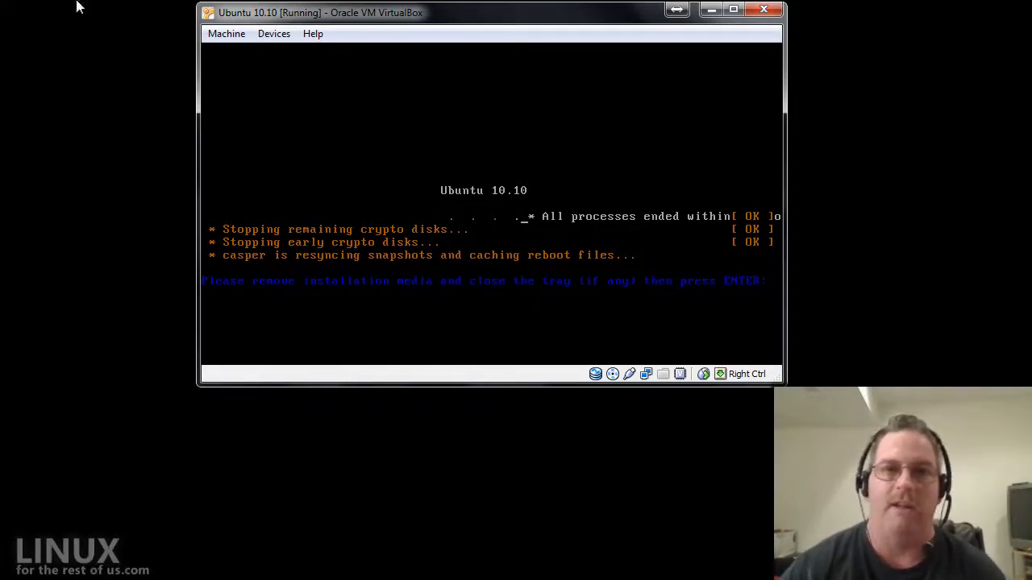
Remove the install disc via Devices > CD/DVD Devices and confirm with Enter to reboot.
click(270, 32)
mouse_move(288, 57)
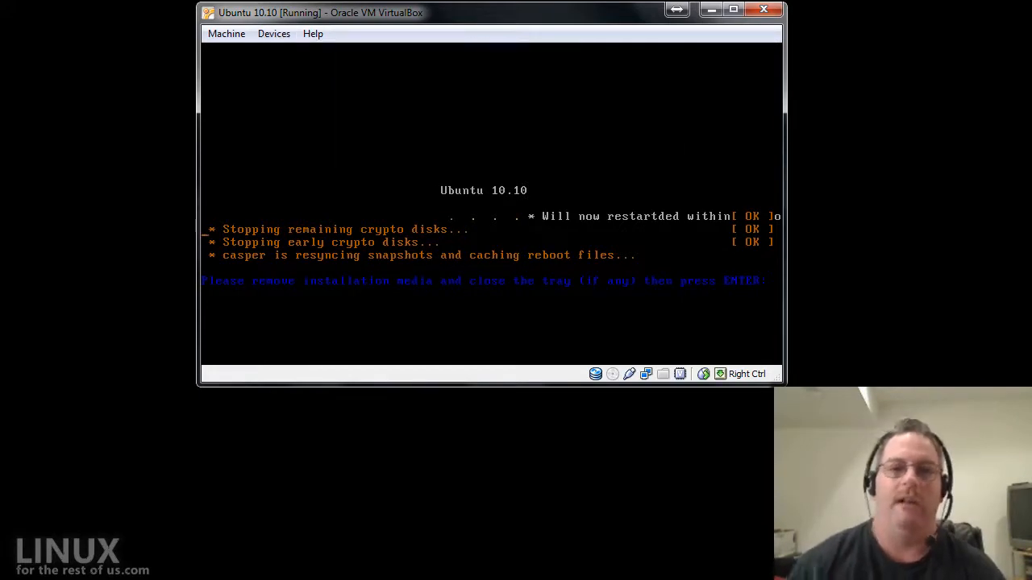
key(Return)
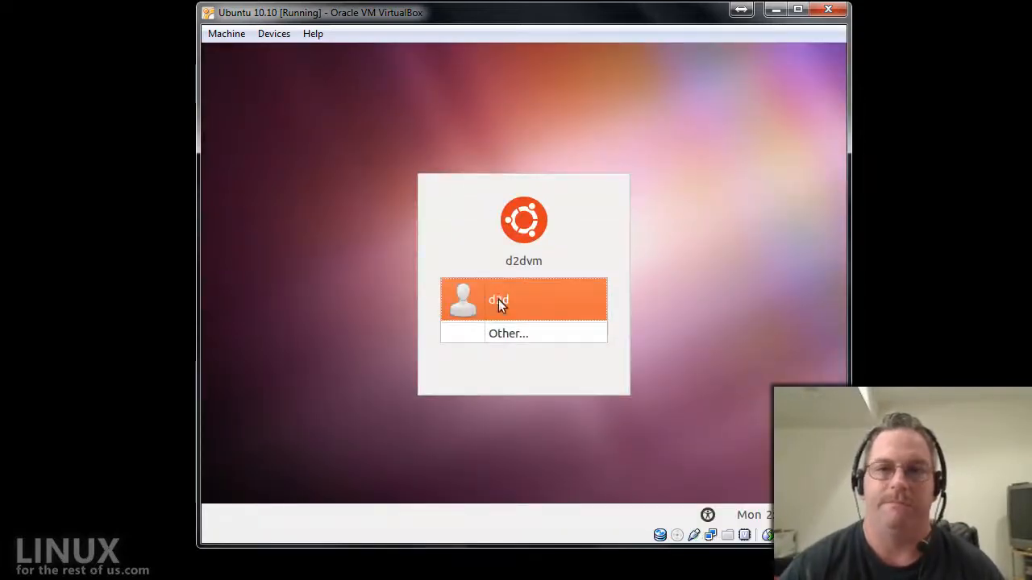
Select the user account, enter its password, and log in to the installed Ubuntu desktop.
click(524, 295)
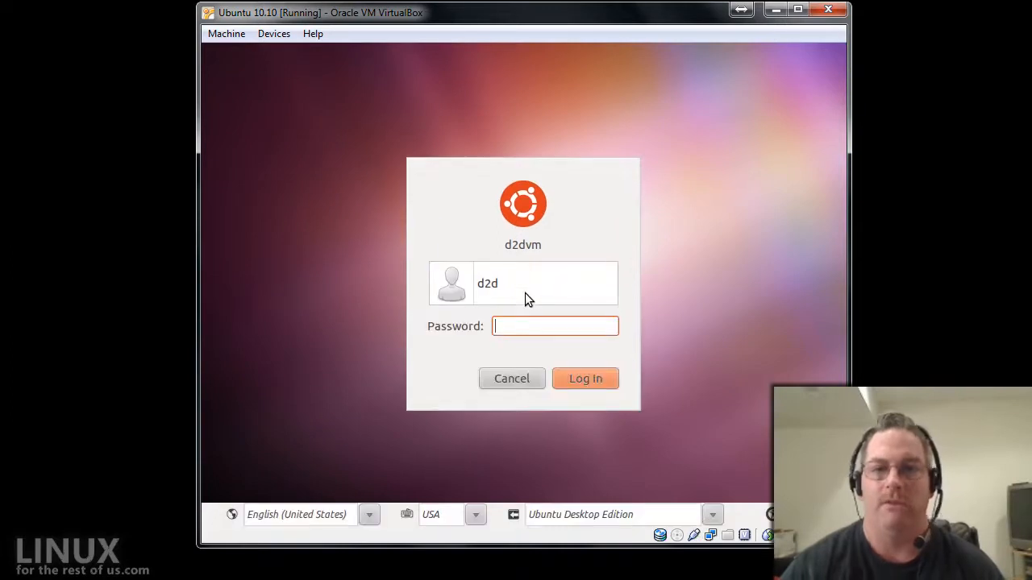
text(••••••••)
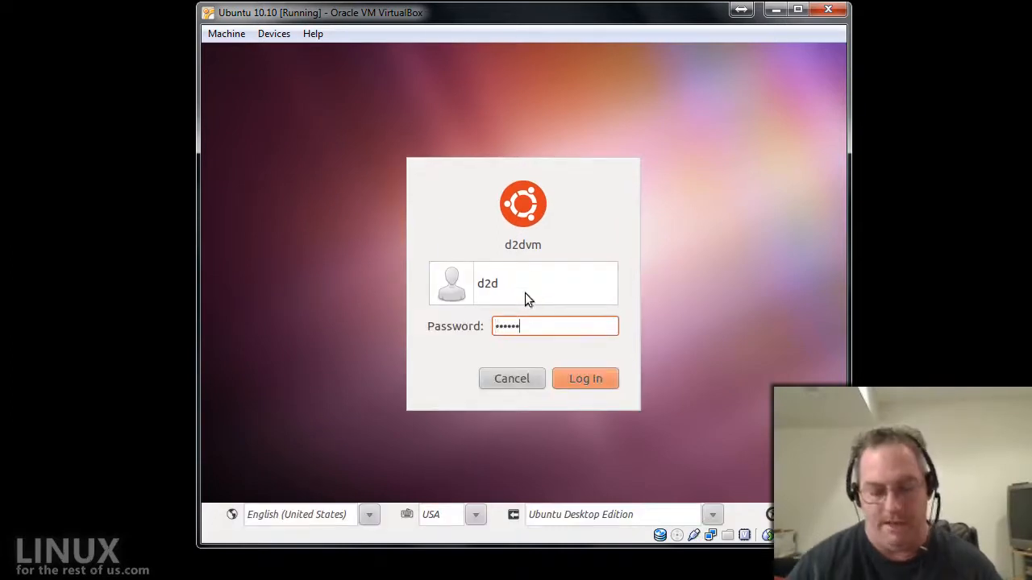
key(Return)
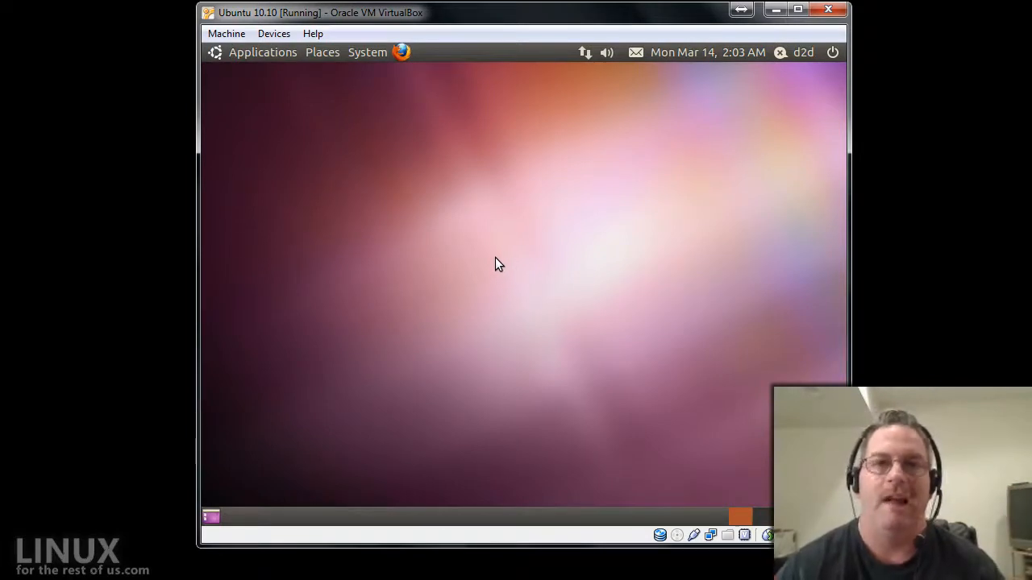
Browse System > Administration, close it, and drag the VM window corner to enlarge it slightly.
click(367, 53)
mouse_move(372, 74)
mouse_move(380, 97)
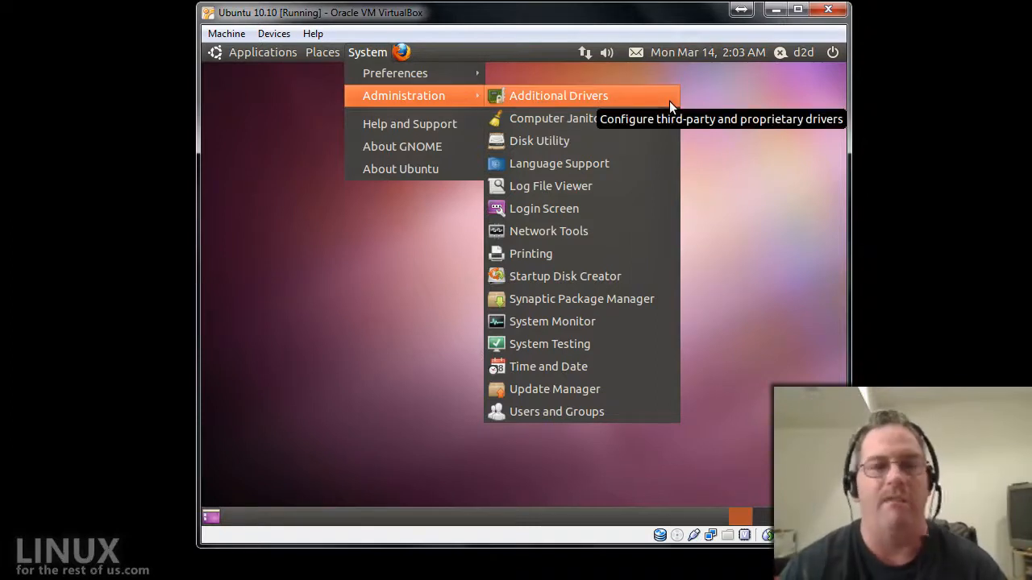
click(753, 144)
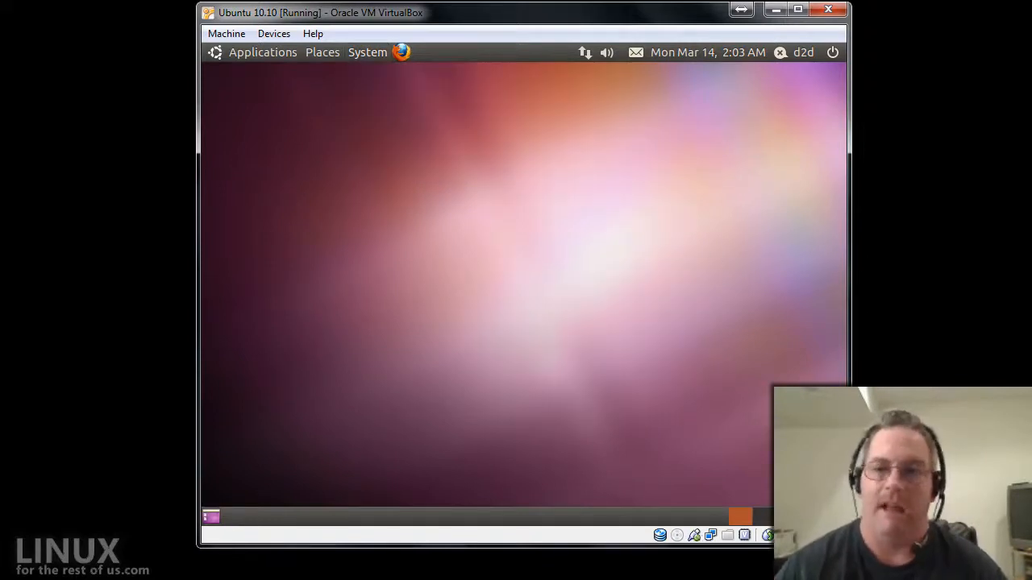
drag(850, 547, 881, 565)
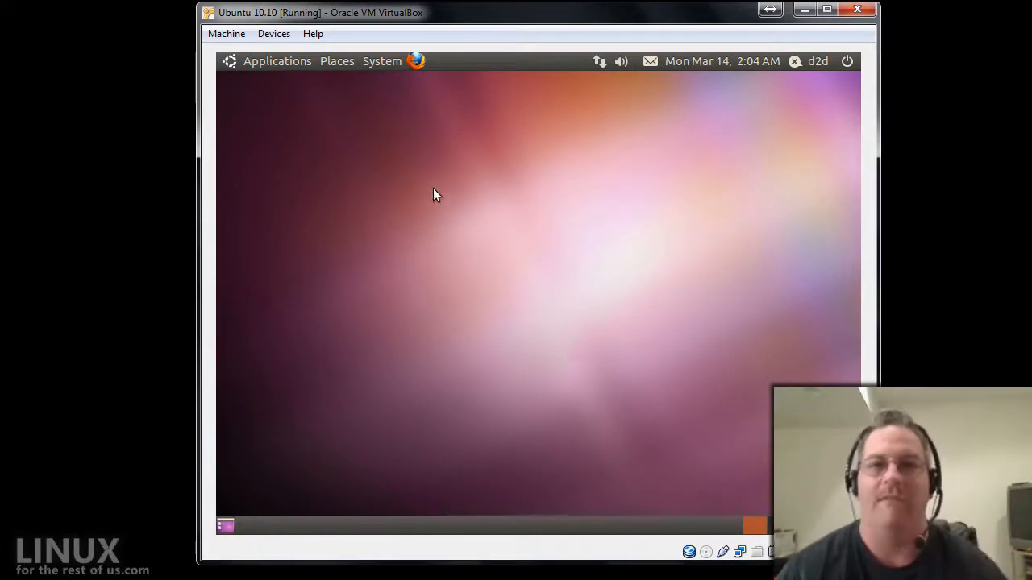
Insert the Guest Additions disc via Devices and open VBOXADDITIONS_4.0.4_70112 from Places.
click(281, 37)
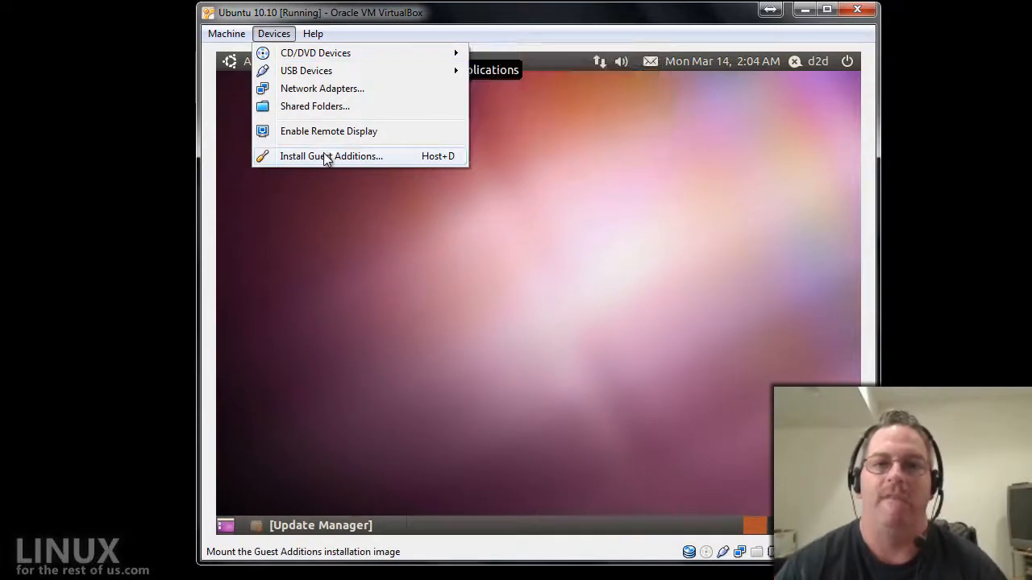
click(376, 160)
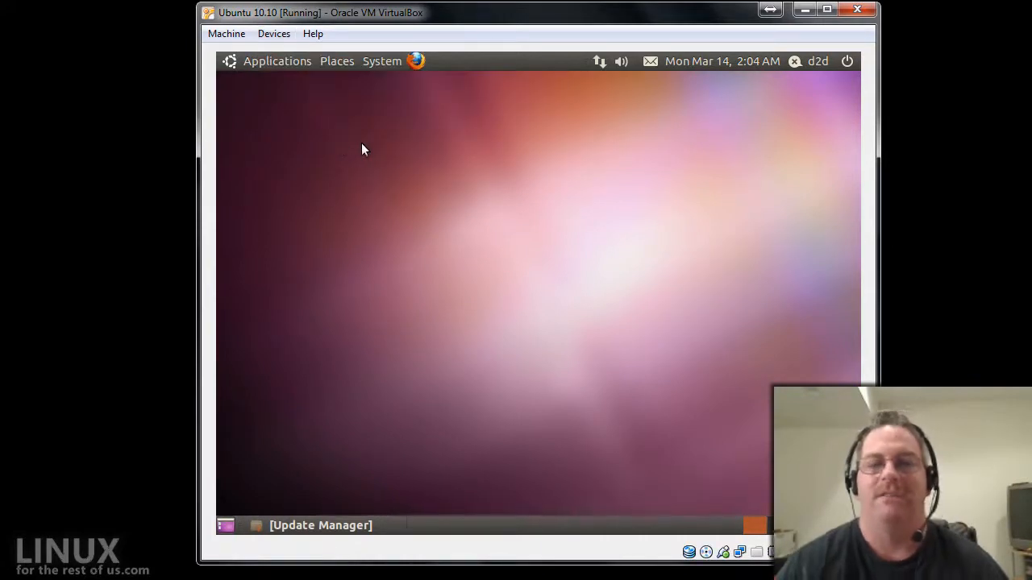
click(336, 63)
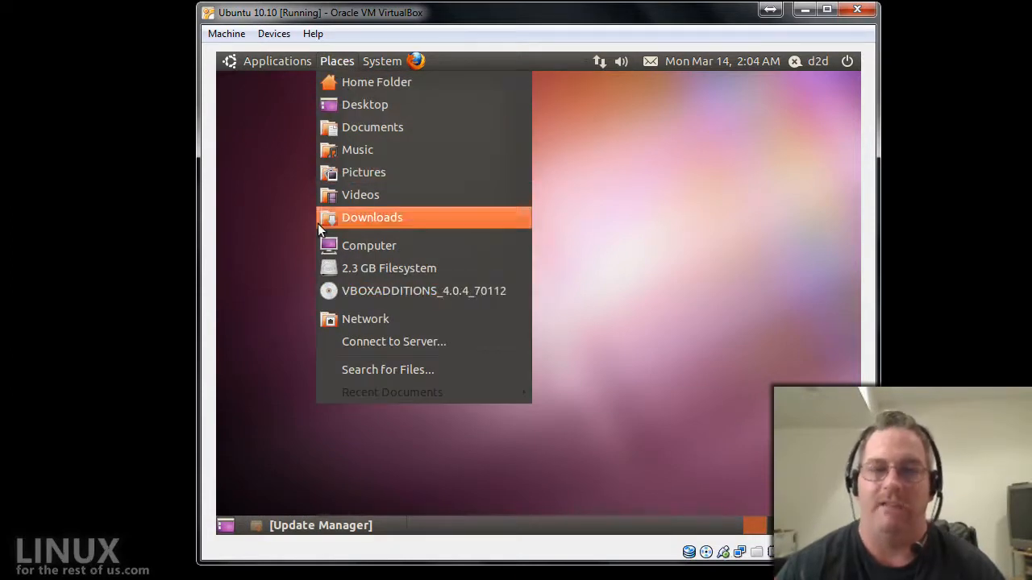
click(371, 294)
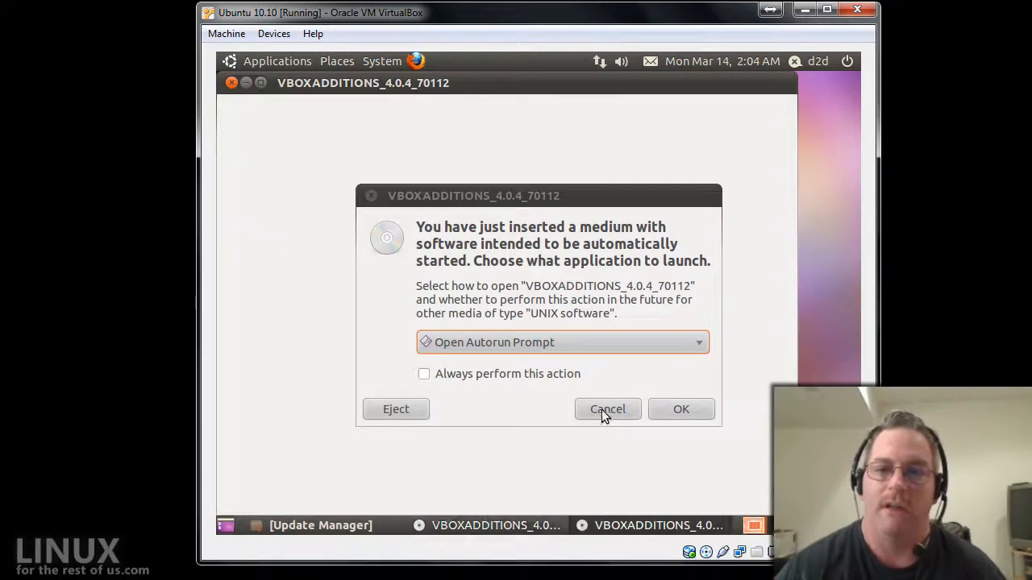
Dismiss the autorun prompt and inspect the right-click actions for VBoxLinuxAdditions.run.
click(606, 411)
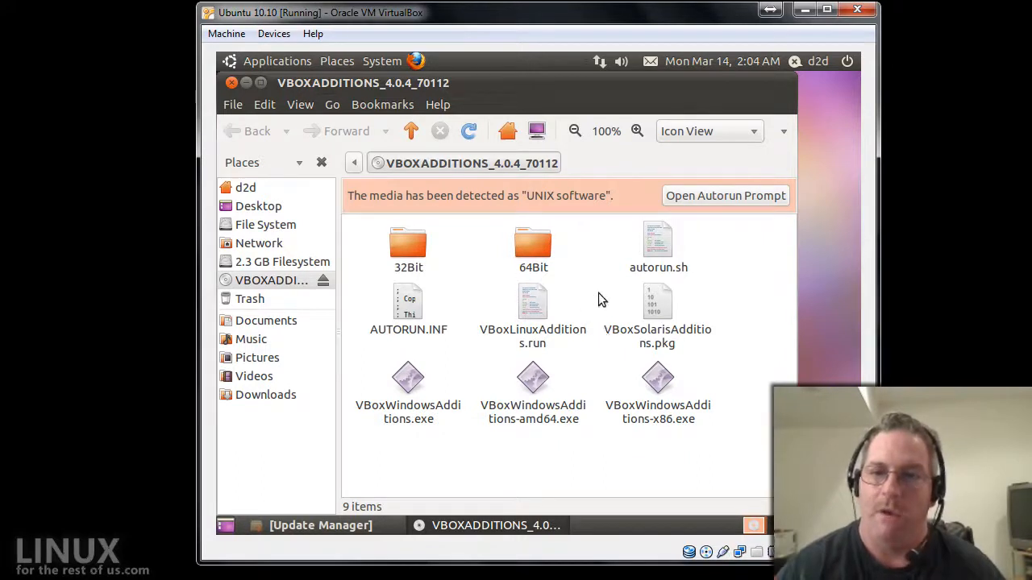
click(552, 300)
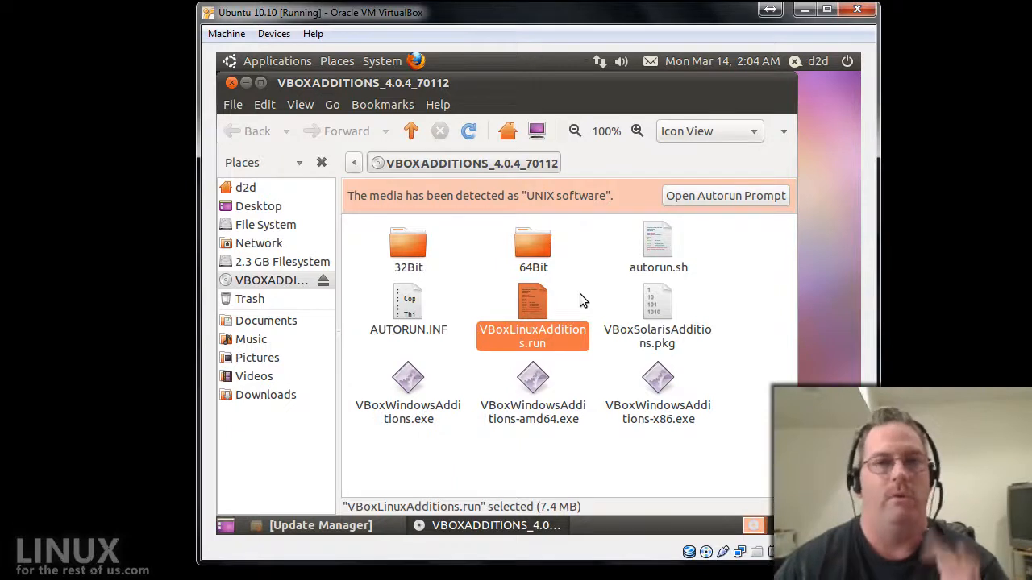
right_click(532, 301)
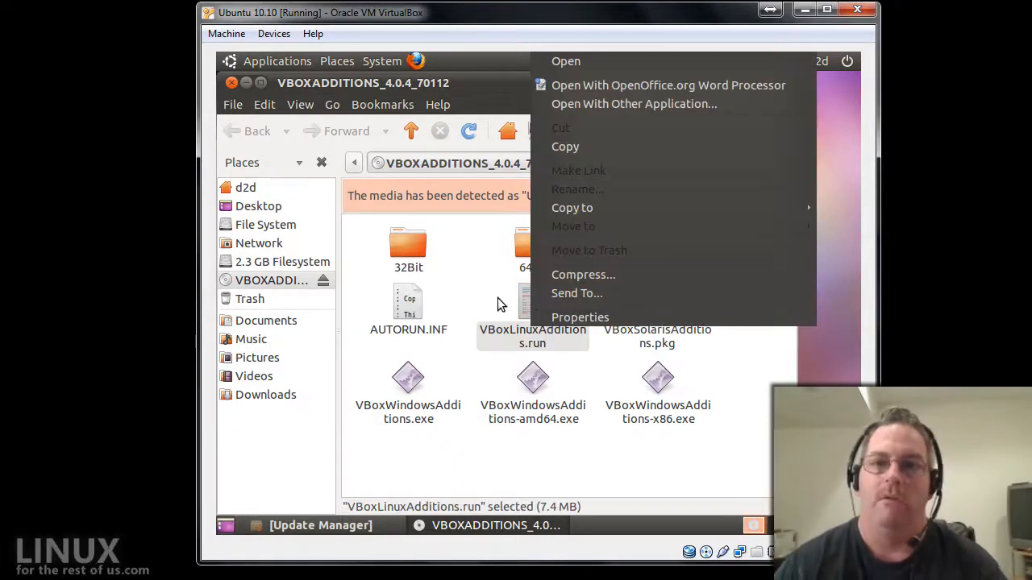
click(497, 304)
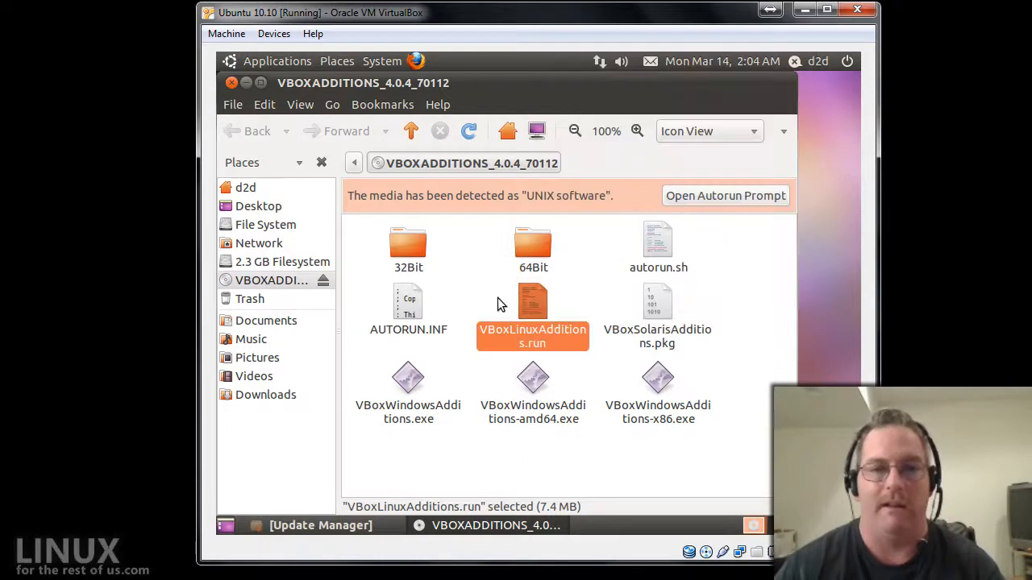
click(477, 304)
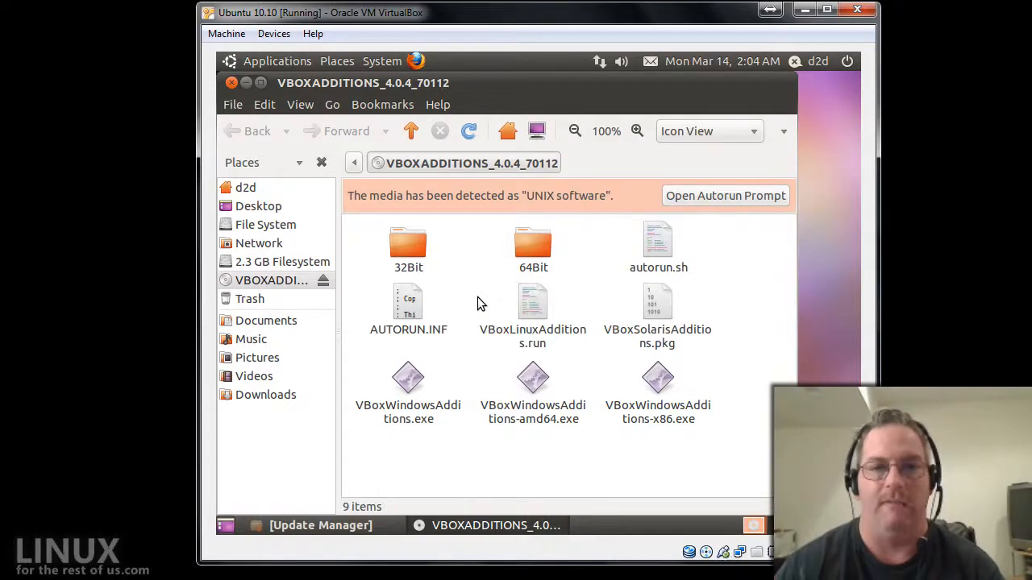
click(529, 299)
right_click(529, 299)
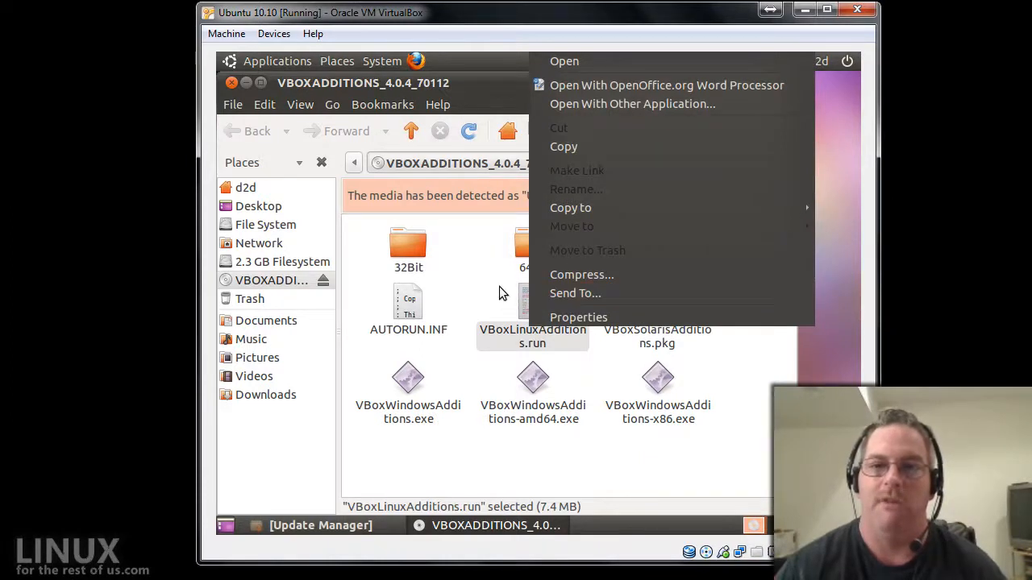
click(477, 298)
click(477, 292)
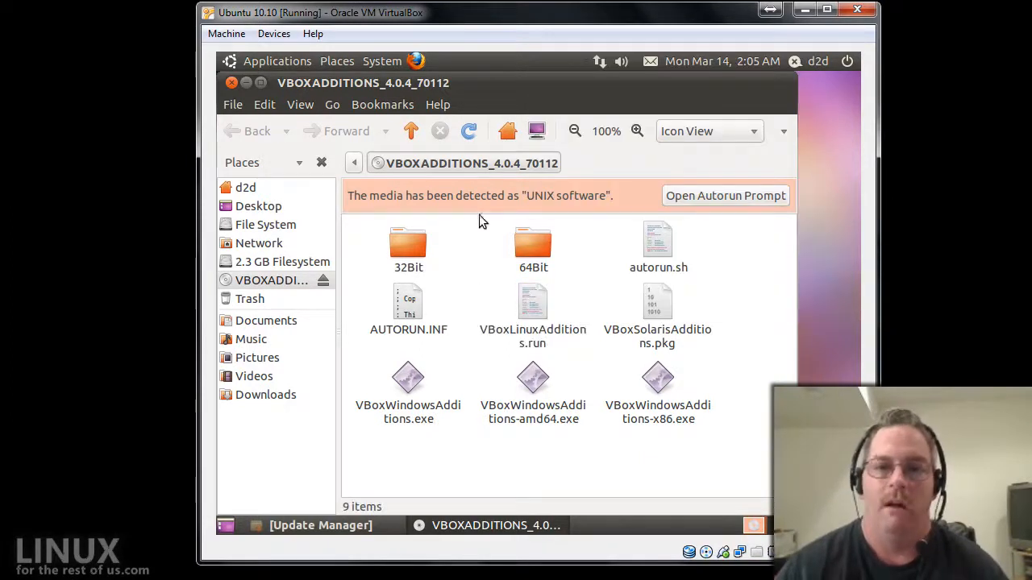
Show the disc folder's full path, /media/VBOXADDITIONS_4.0.4_70112, as editable location text.
key(ctrl+l)
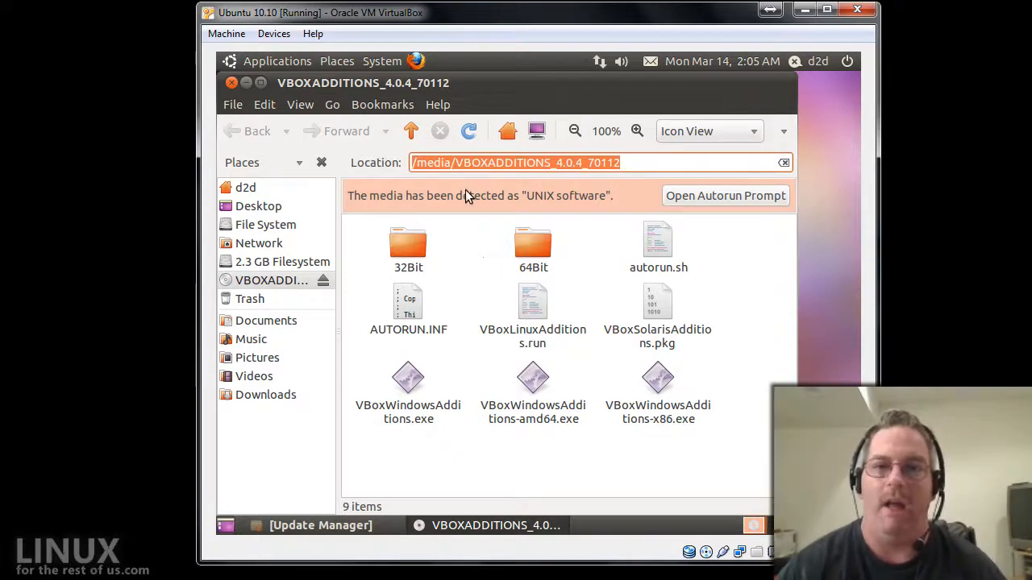
key(Escape)
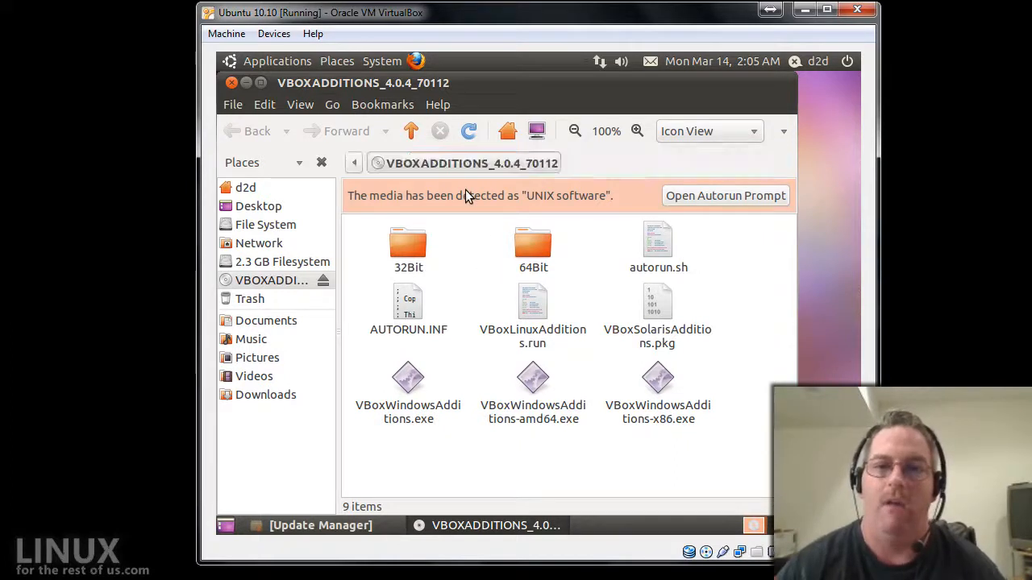
key(ctrl+l)
click(417, 162)
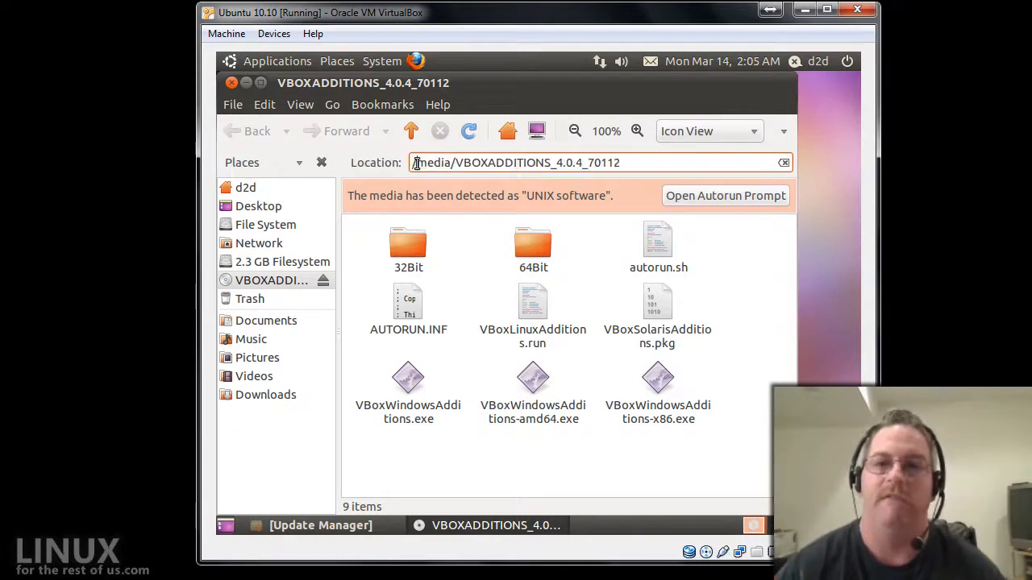
drag(412, 163, 644, 161)
click(502, 163)
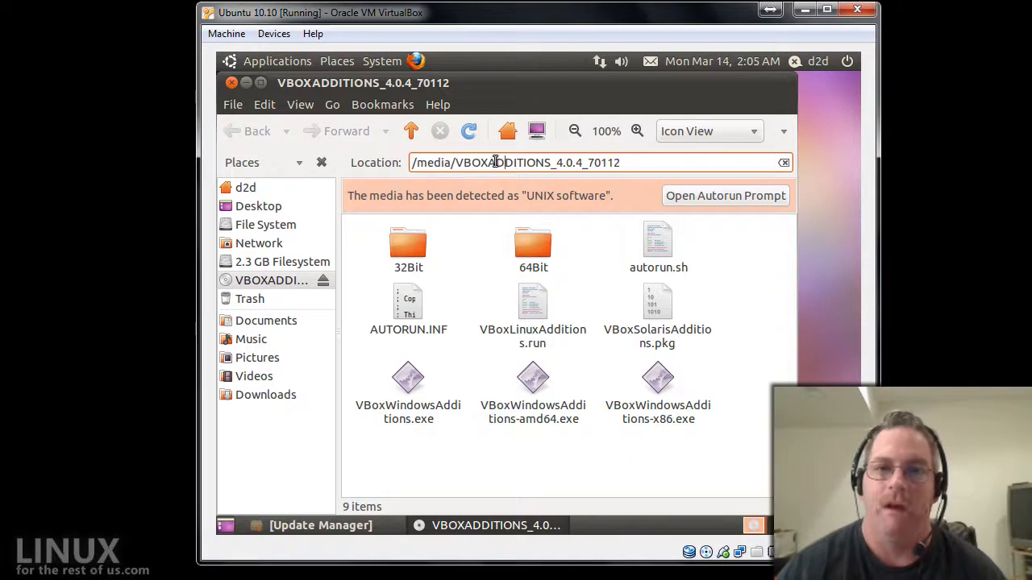
Open a guest terminal, cd into the Guest Additions folder under /media, and list its files.
click(263, 64)
mouse_move(278, 80)
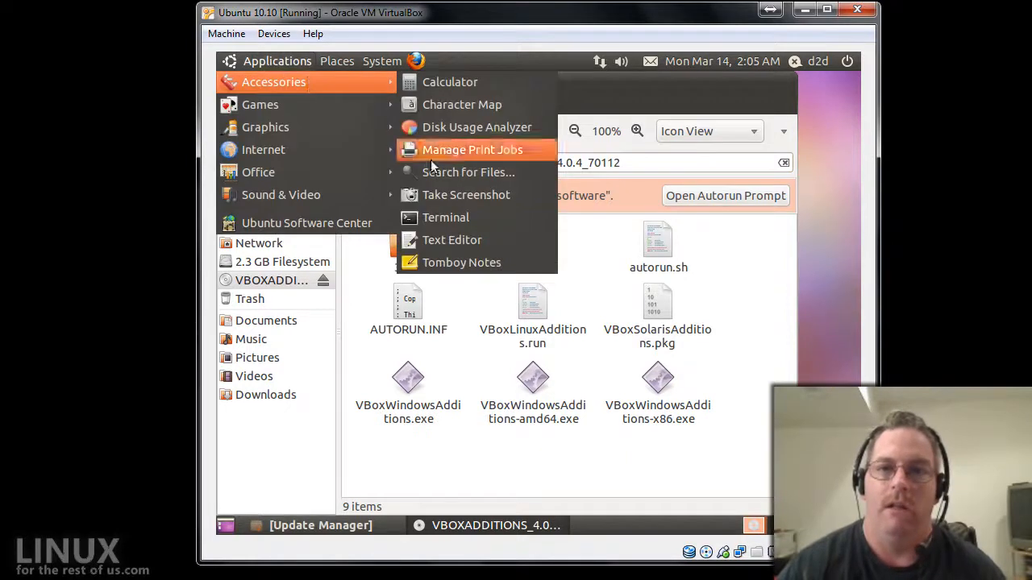
click(494, 218)
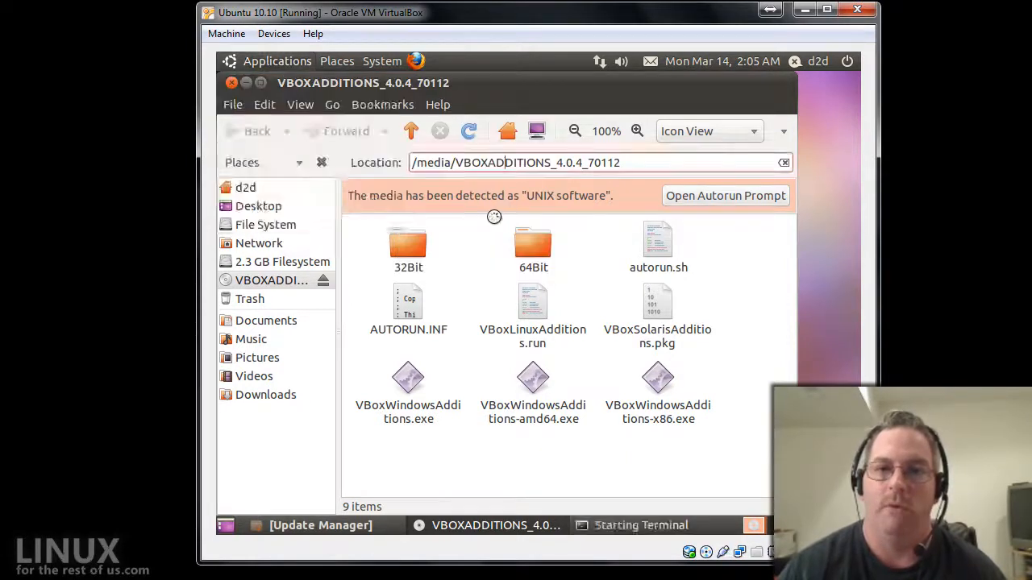
text(cd /m)
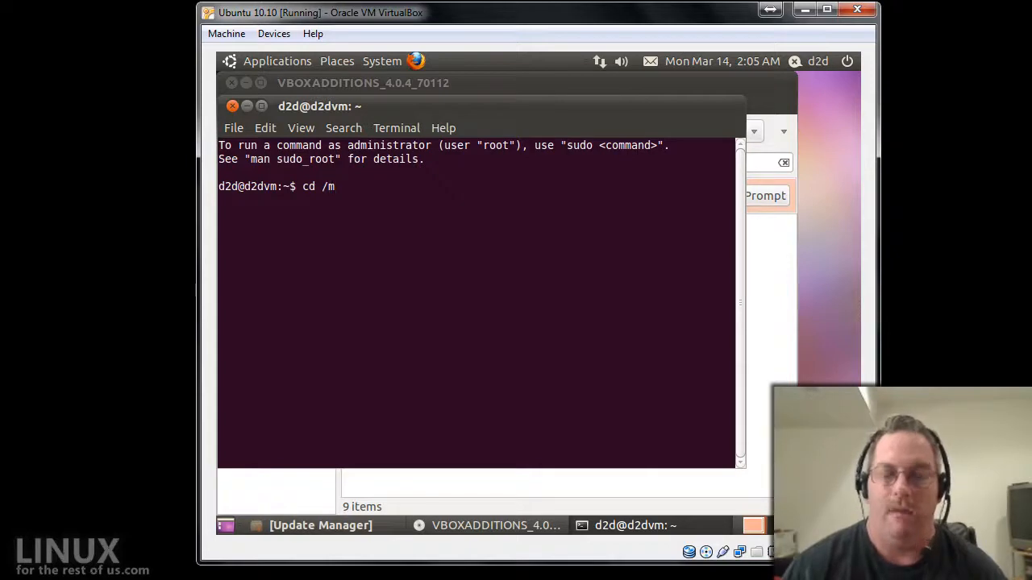
text(e)
key(Tab)
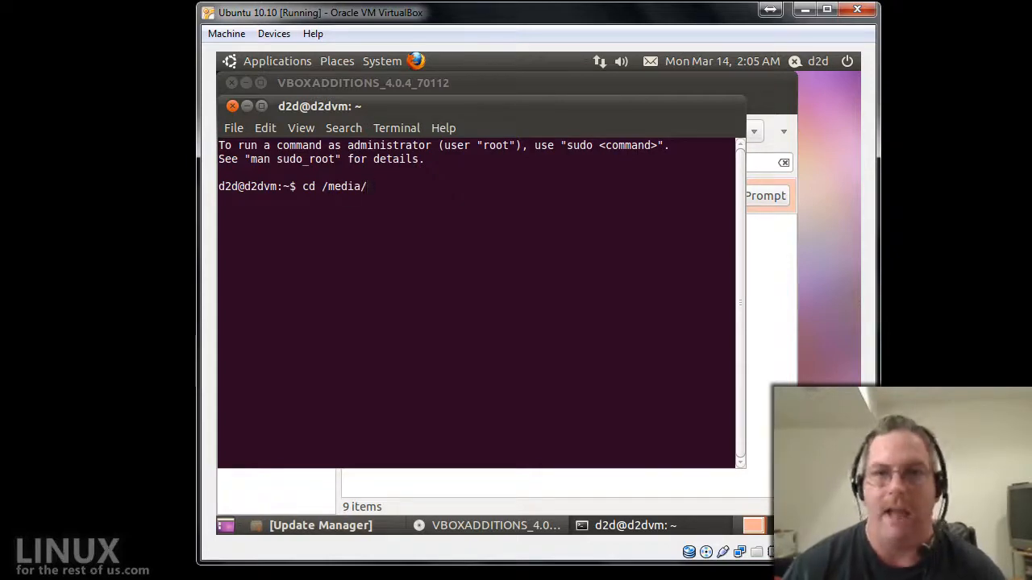
text(VBOXADDITIONS_4.0.4_70112/)
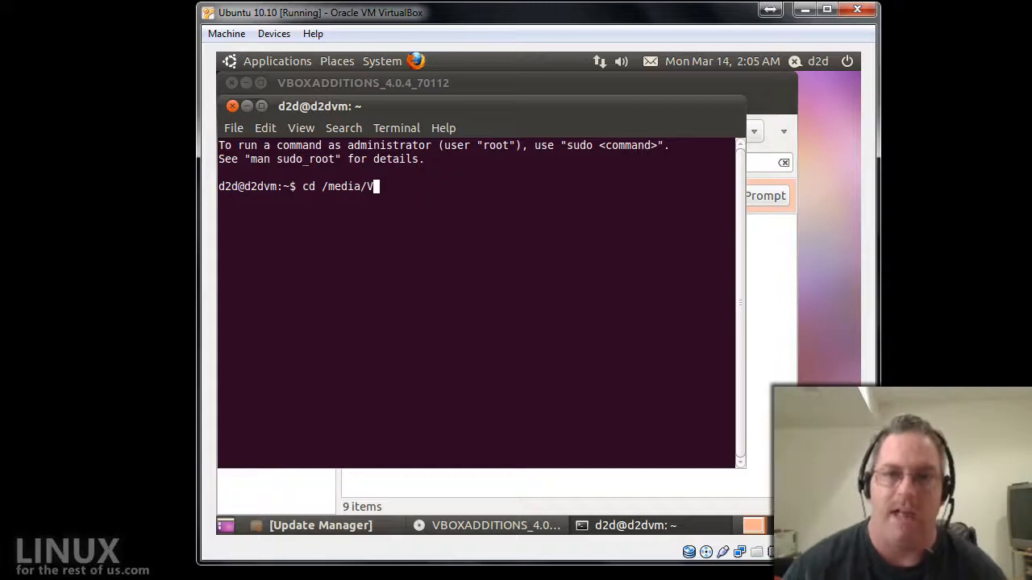
key(Tab)
key(Return)
text(;)
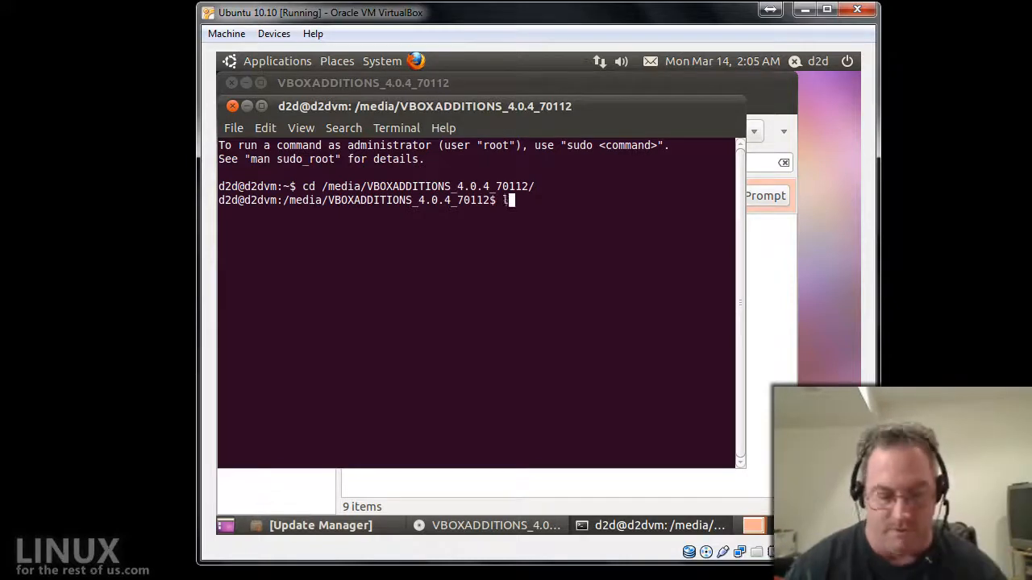
text(s)
key(Return)
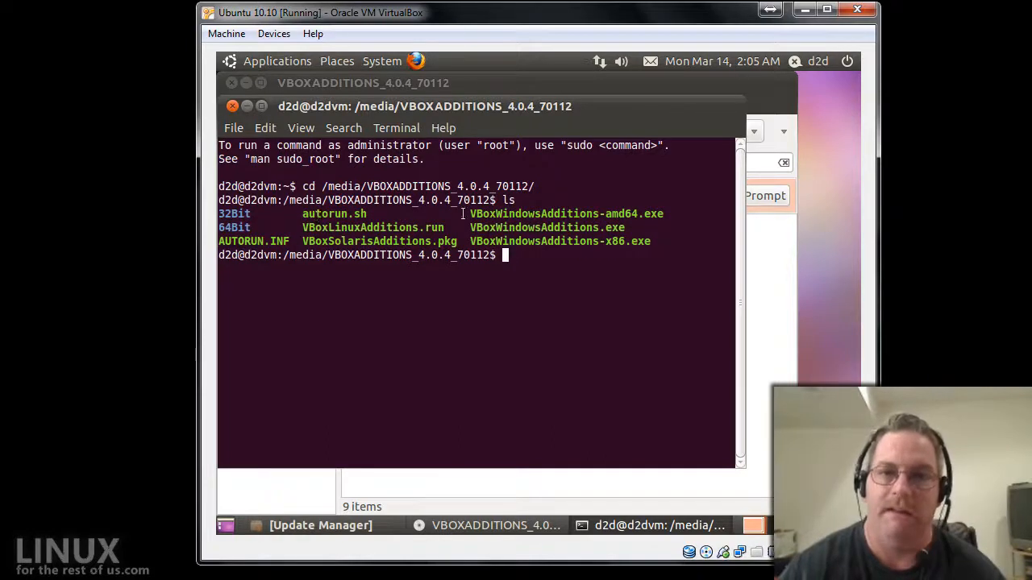
Tab-complete the installer command ./VBoxLinuxAdditions.run at the prompt.
text(VBo)
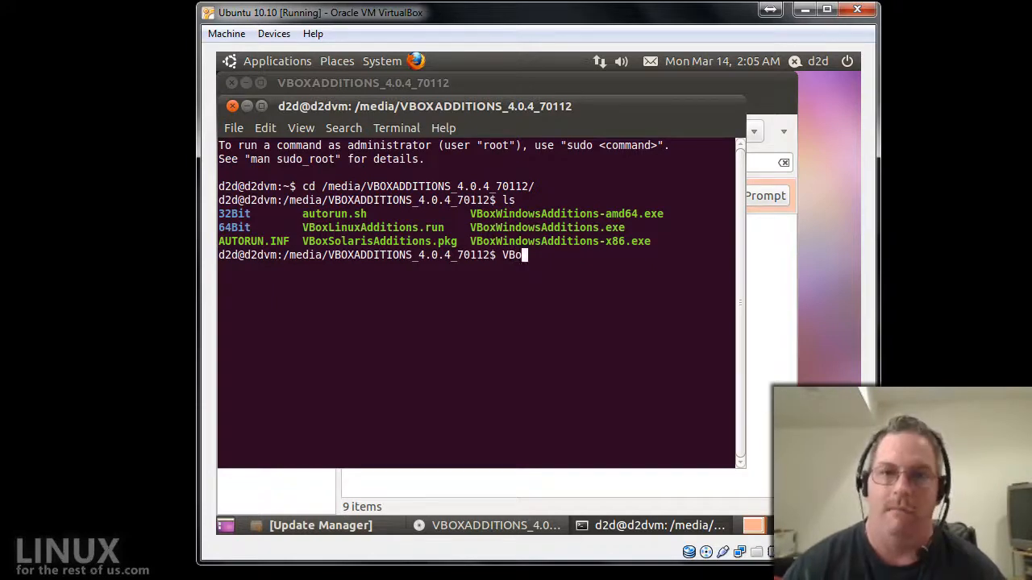
key(BackSpace)
key(BackSpace)
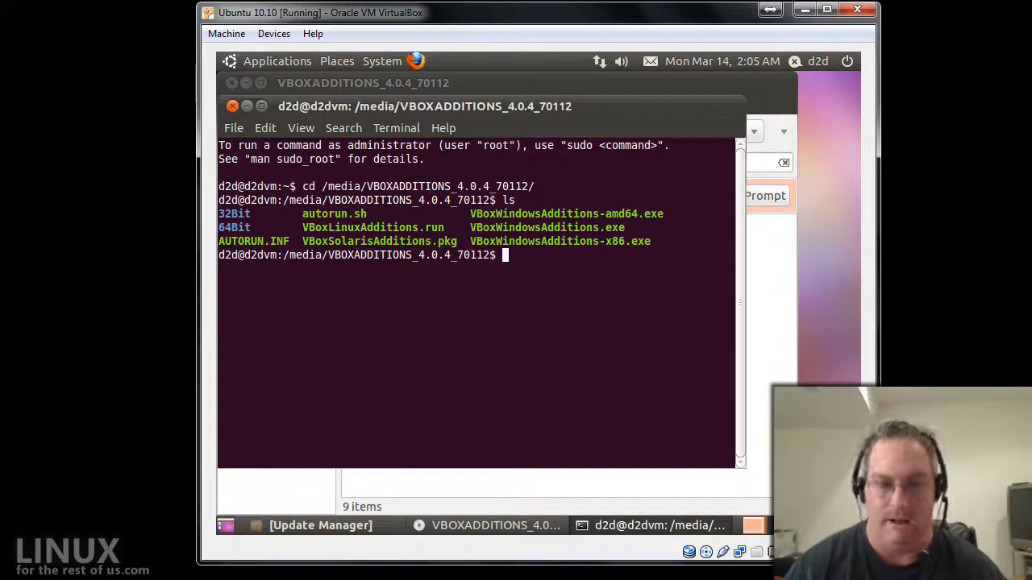
text(./VB)
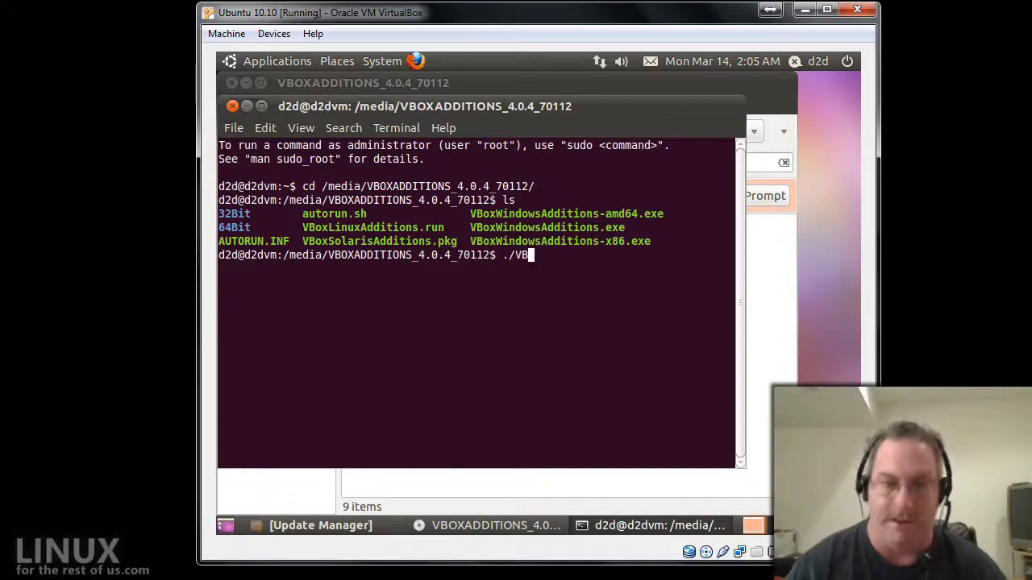
key(Tab)
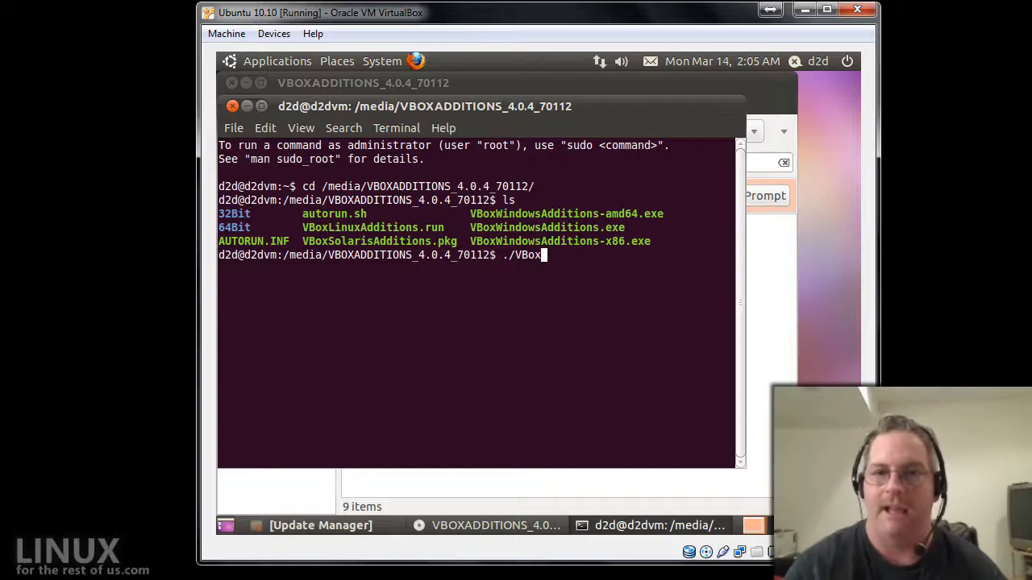
text(L)
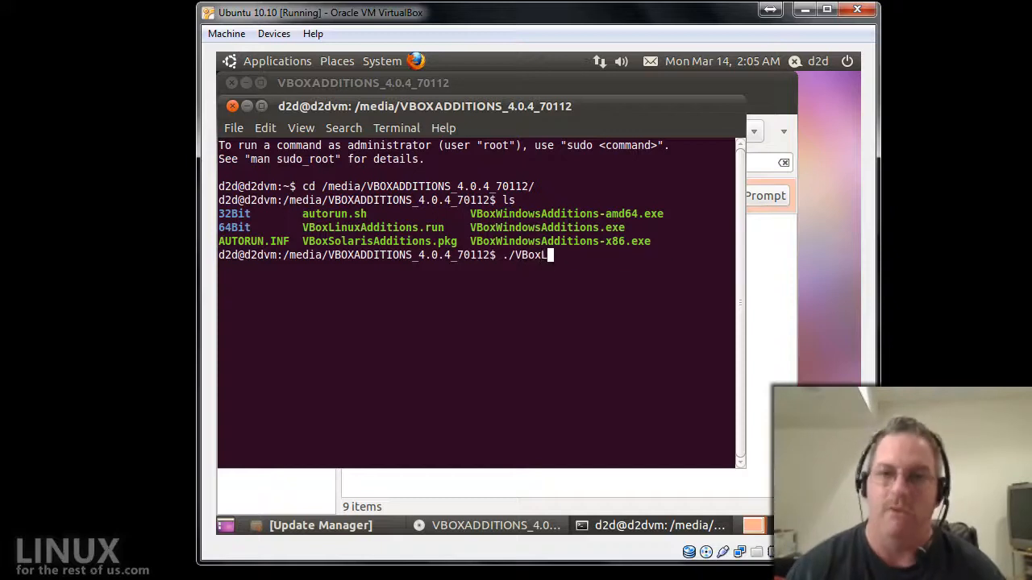
key(Tab)
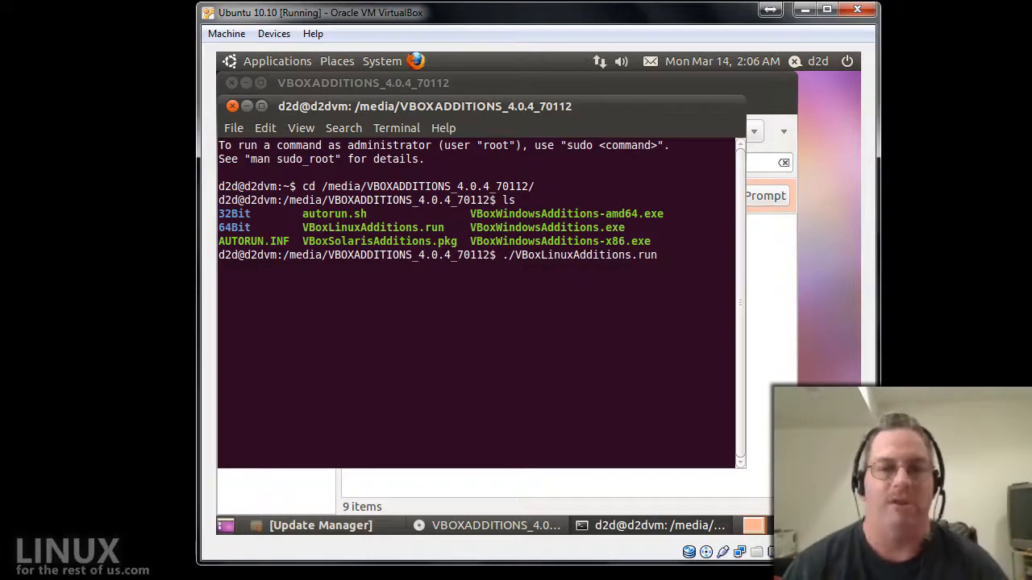
Run ./VBoxLinuxAdditions.run, then rerun it with 'sudo !!' and enter the administrator password.
key(Return)
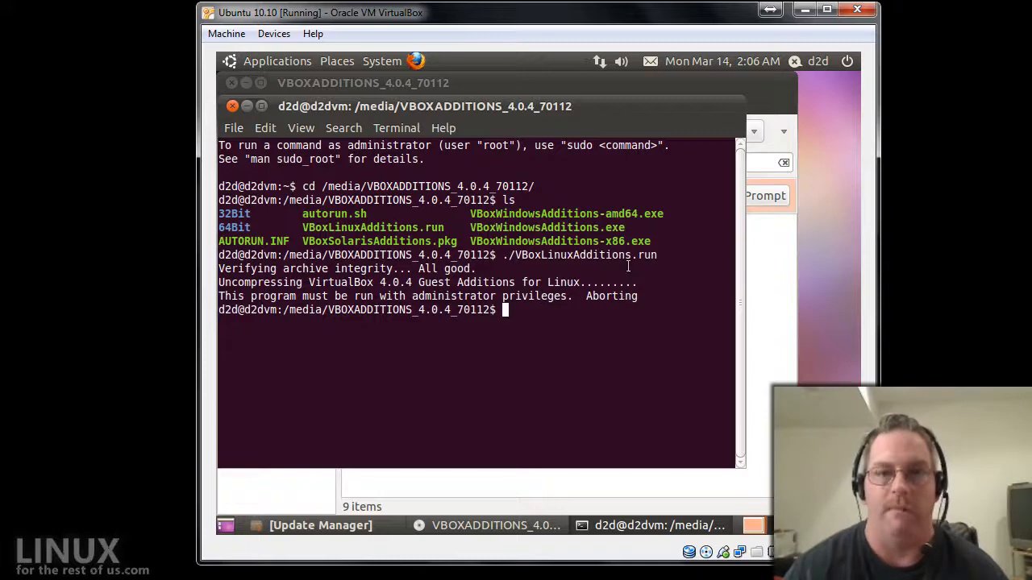
text(sudo)
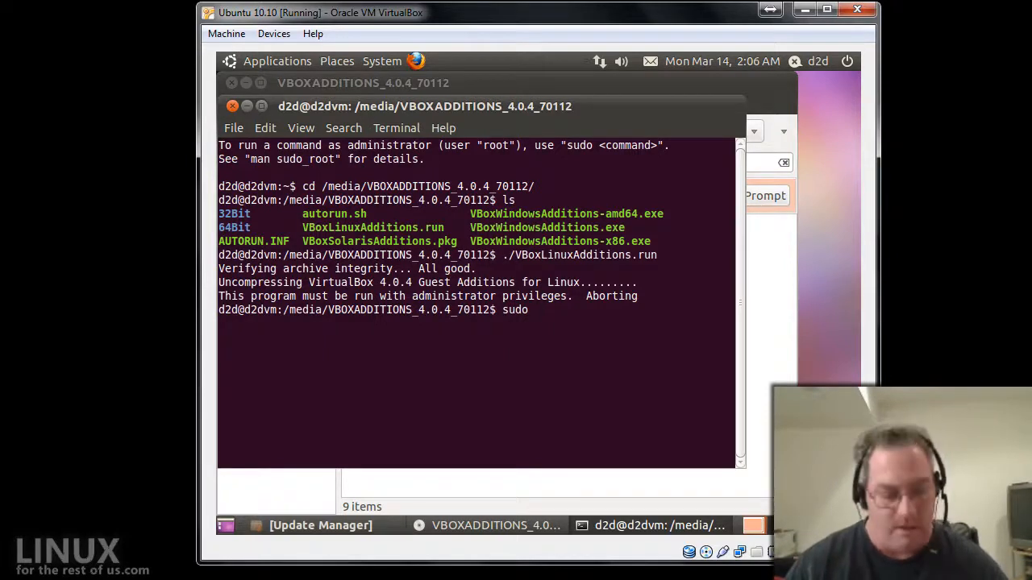
text(!!)
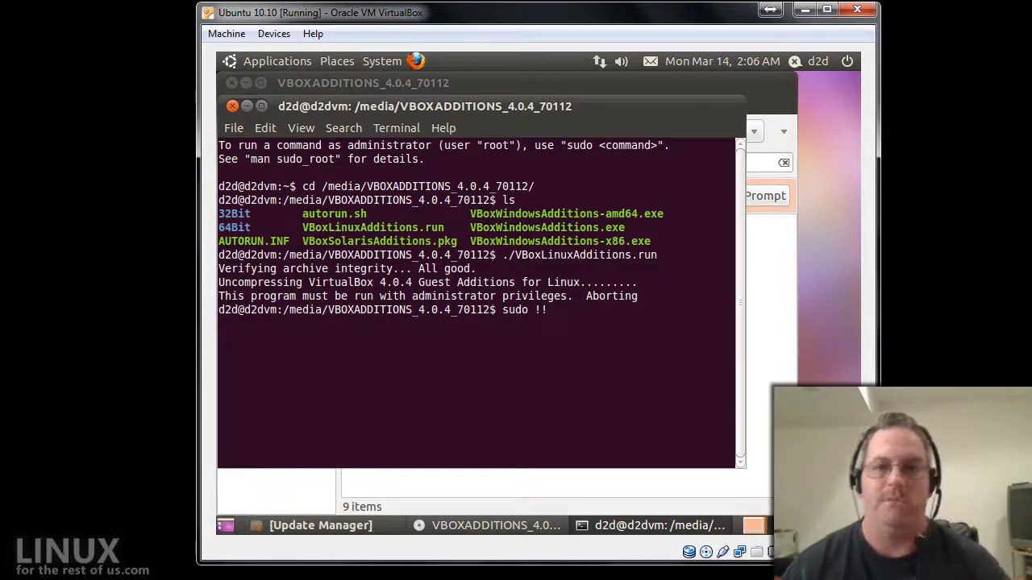
key(Return)
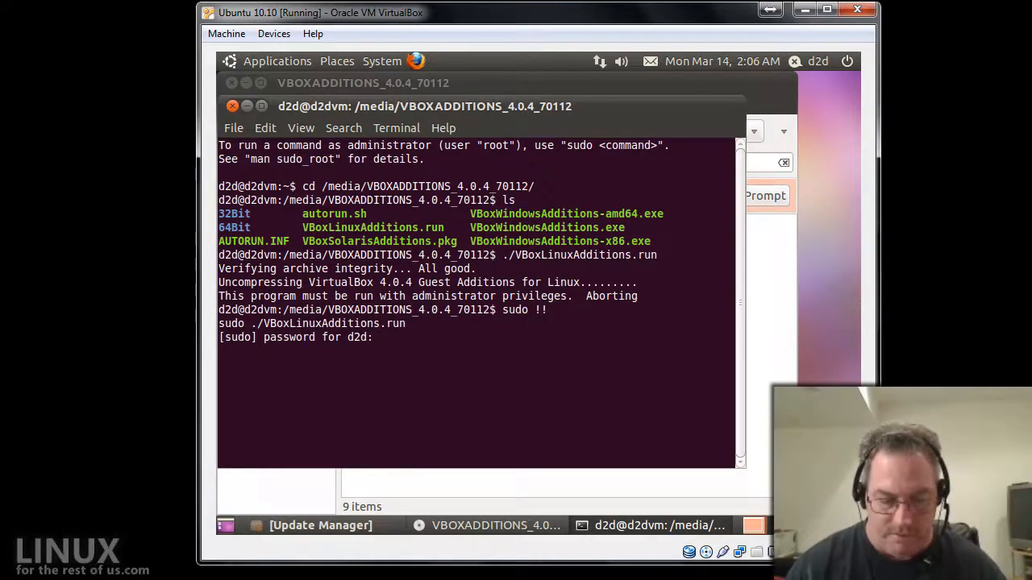
key(Return)
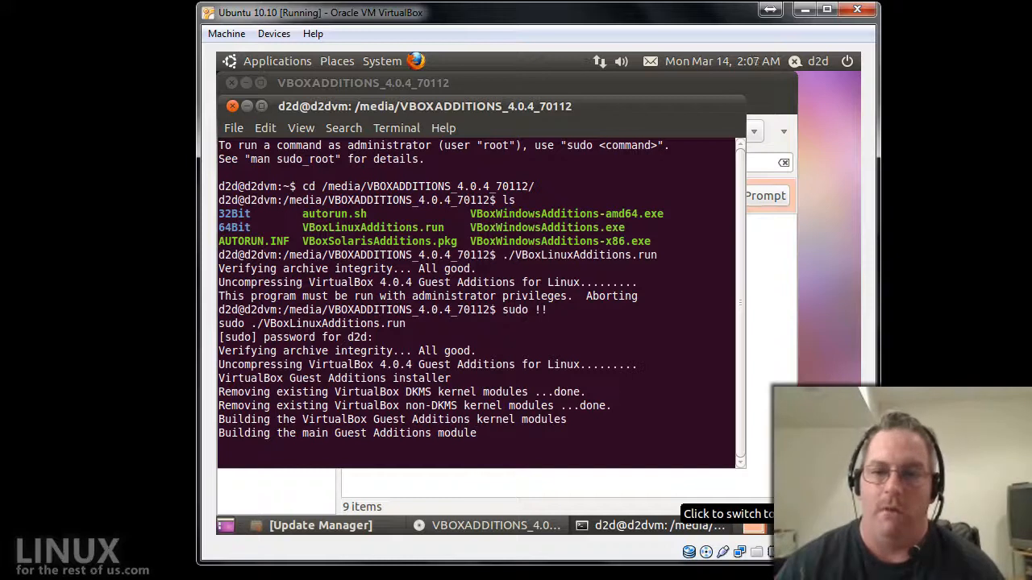
Load the podnutz website in Firefox, scroll down the page, then close the browser.
click(415, 61)
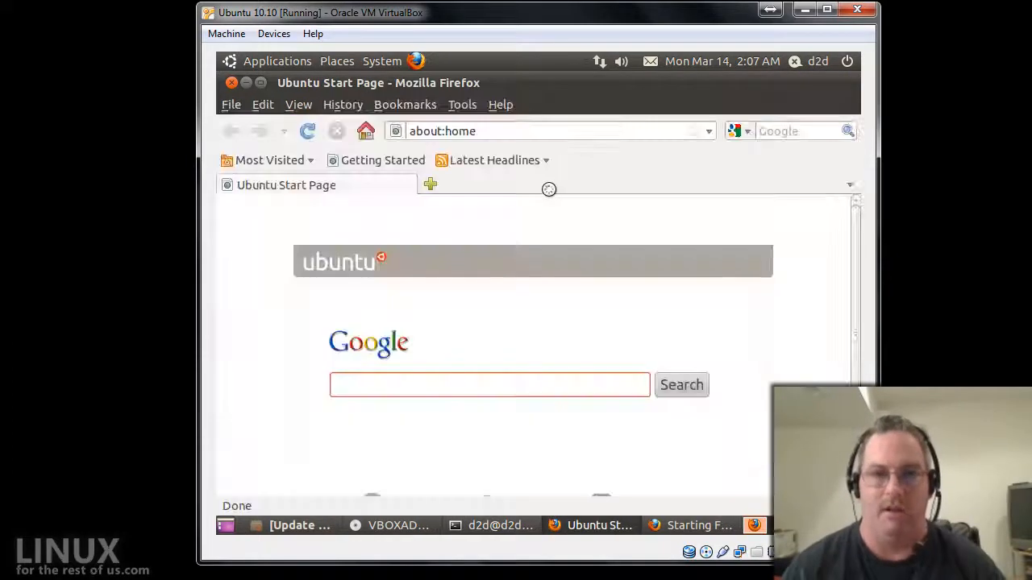
key(ctrl+l)
text(podnutyz)
key(BackSpace)
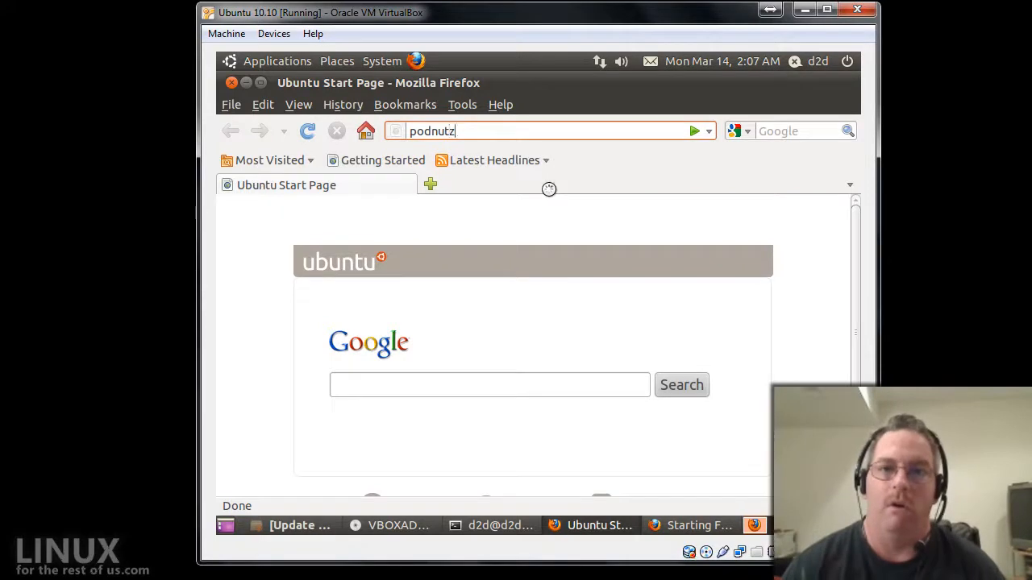
key(Return)
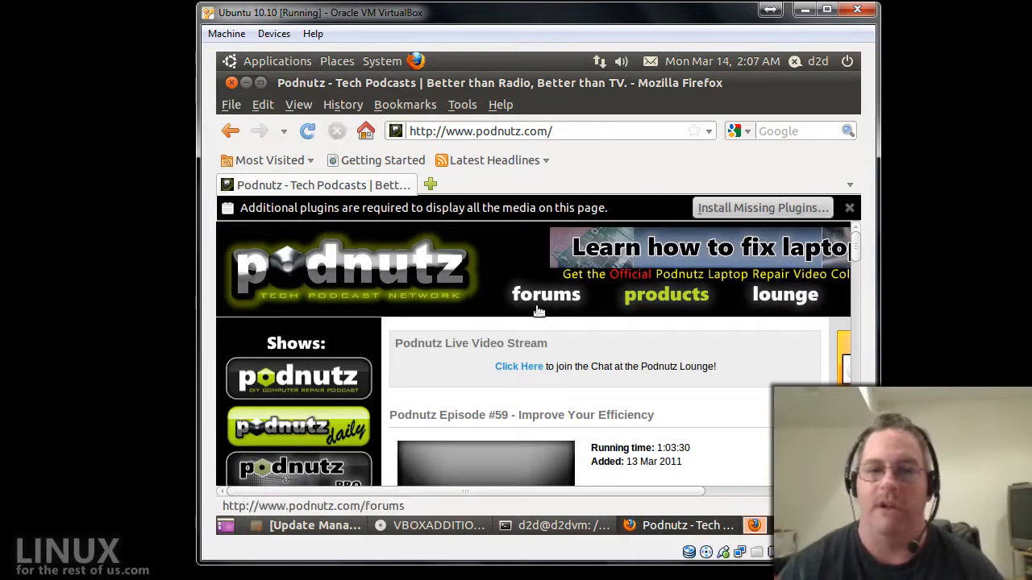
scroll(568, 351, down, 2)
click(231, 82)
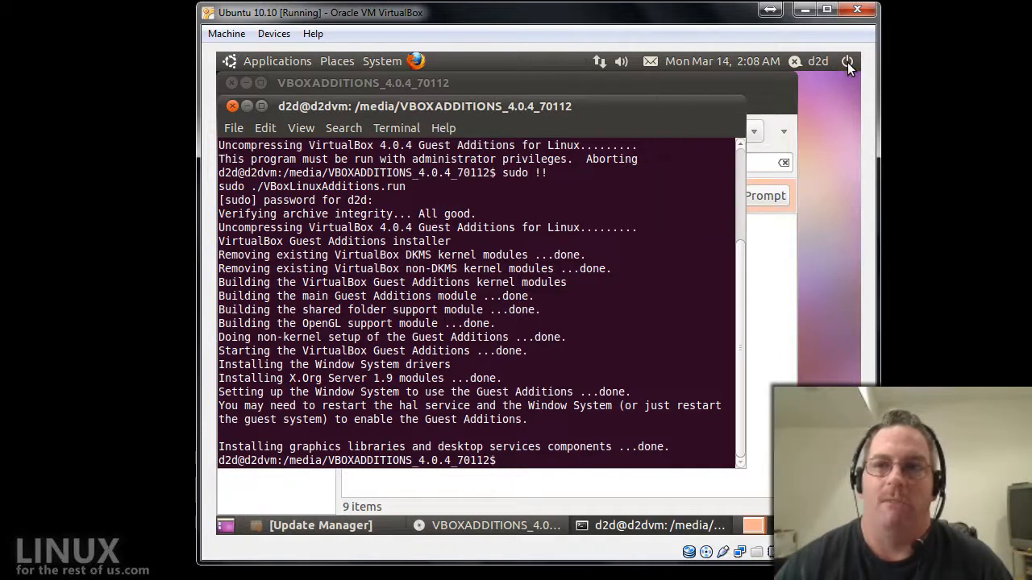
Open and dismiss the power menu, then close the terminal with Ctrl+D.
click(847, 62)
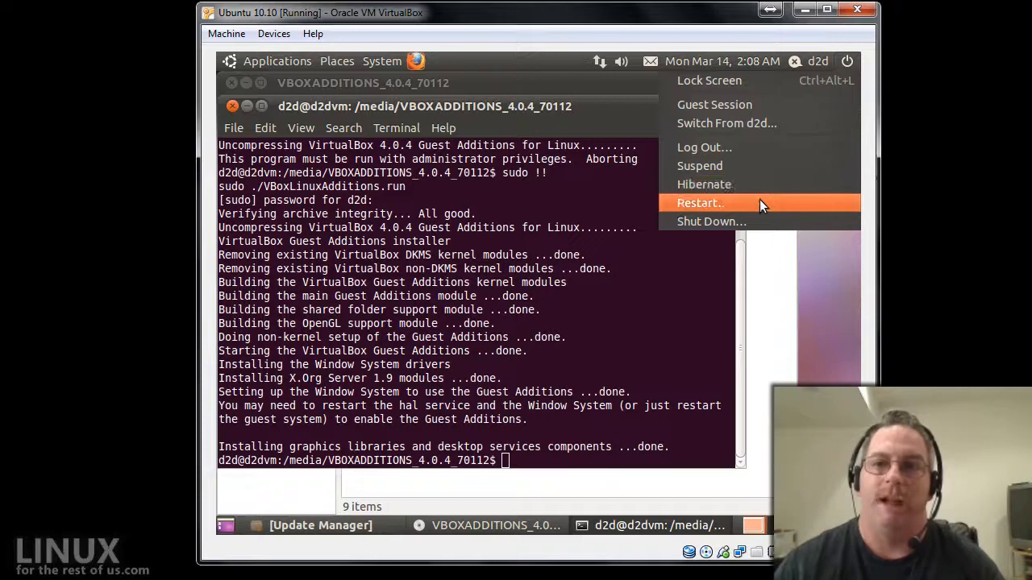
click(532, 425)
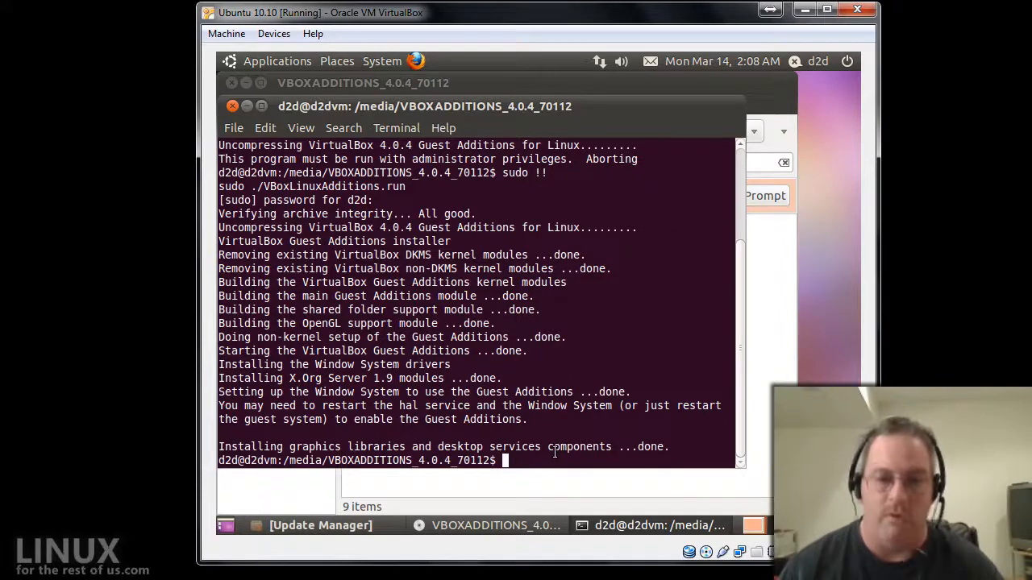
key(ctrl+d)
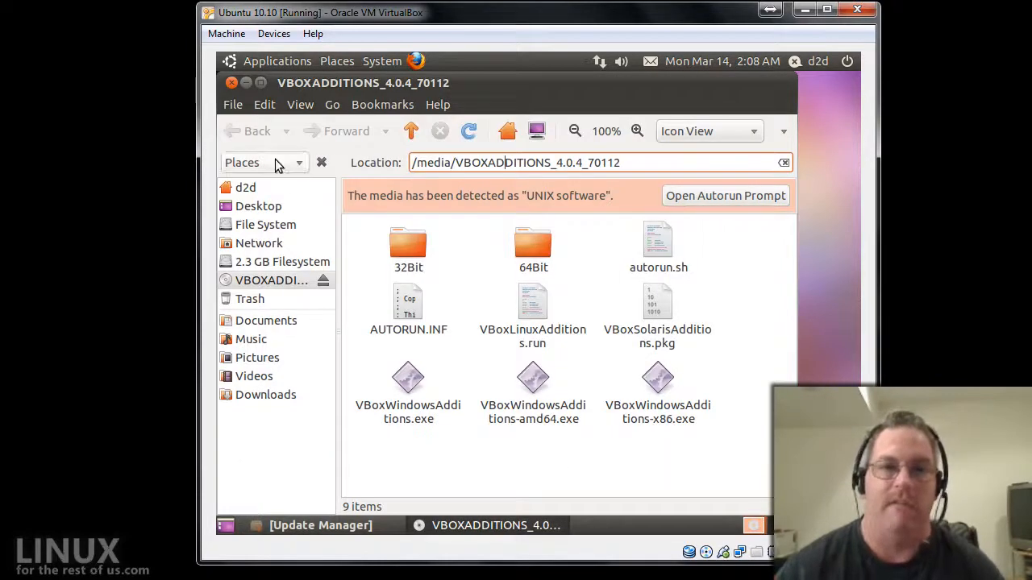
Close the file manager and eject the disc via Devices > CD/DVD Devices > Remove disk.
click(232, 83)
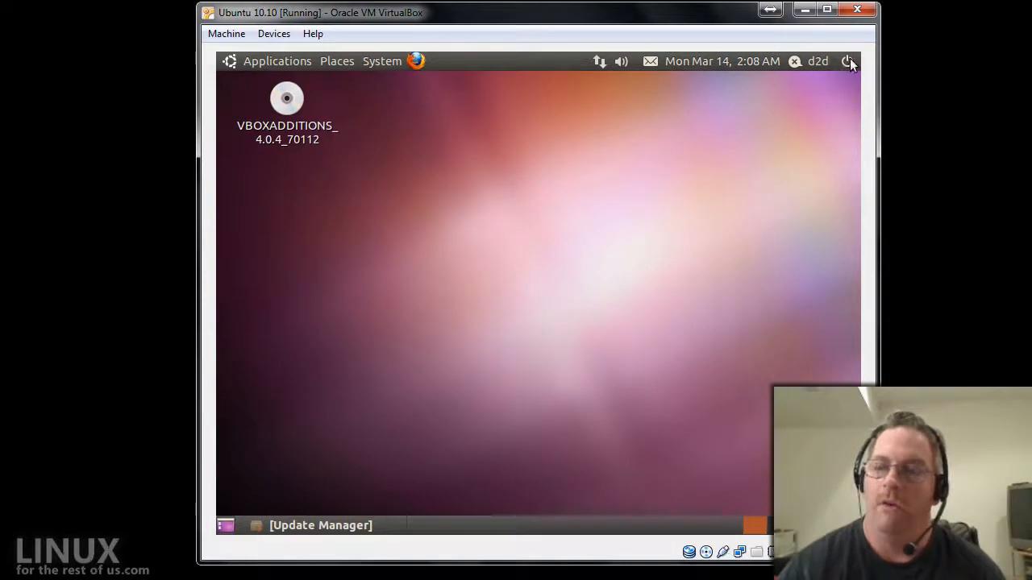
click(274, 35)
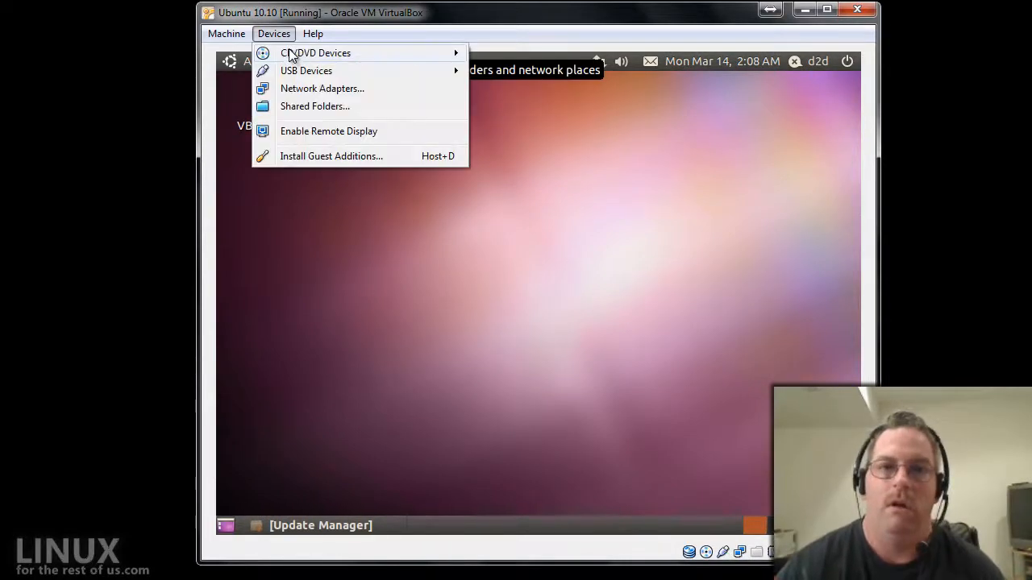
mouse_move(291, 54)
click(502, 152)
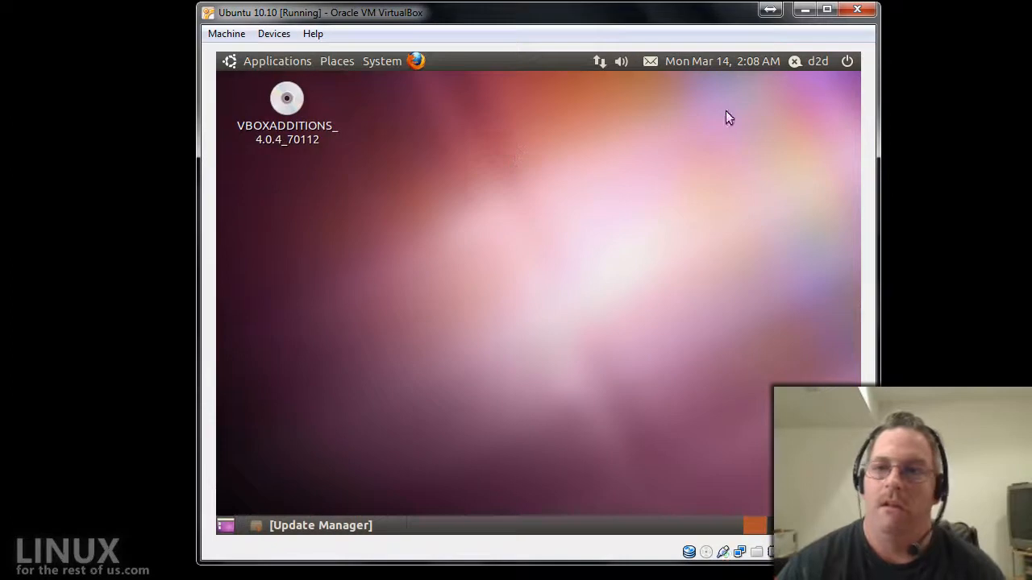
Restart the Ubuntu guest from the power menu, confirming Restart.
click(847, 62)
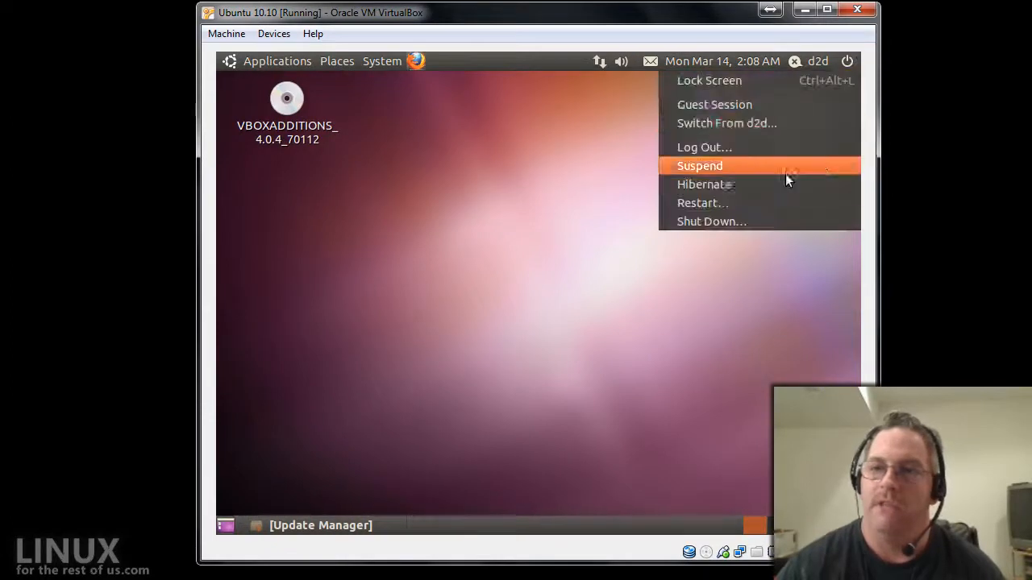
click(742, 202)
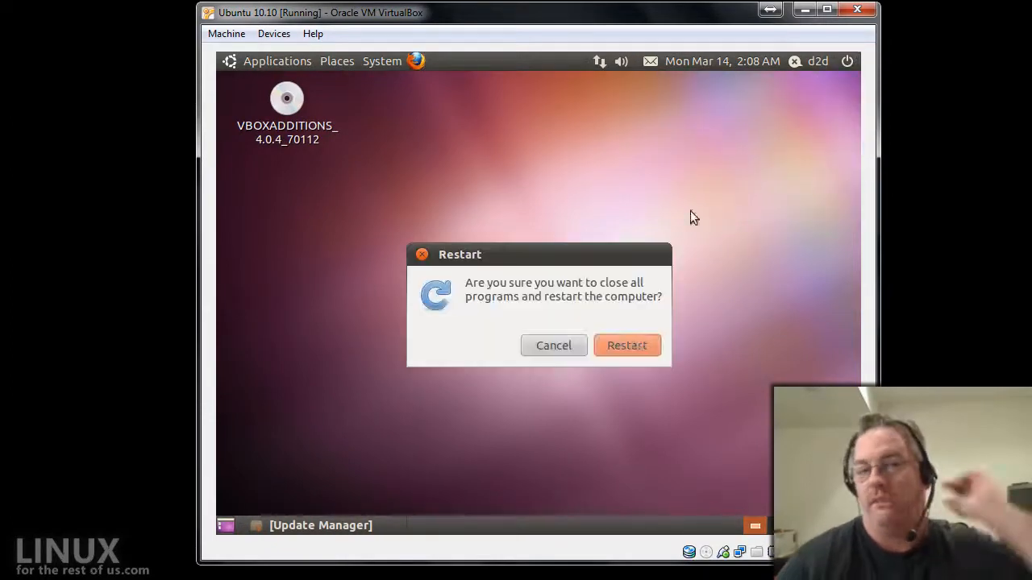
click(633, 340)
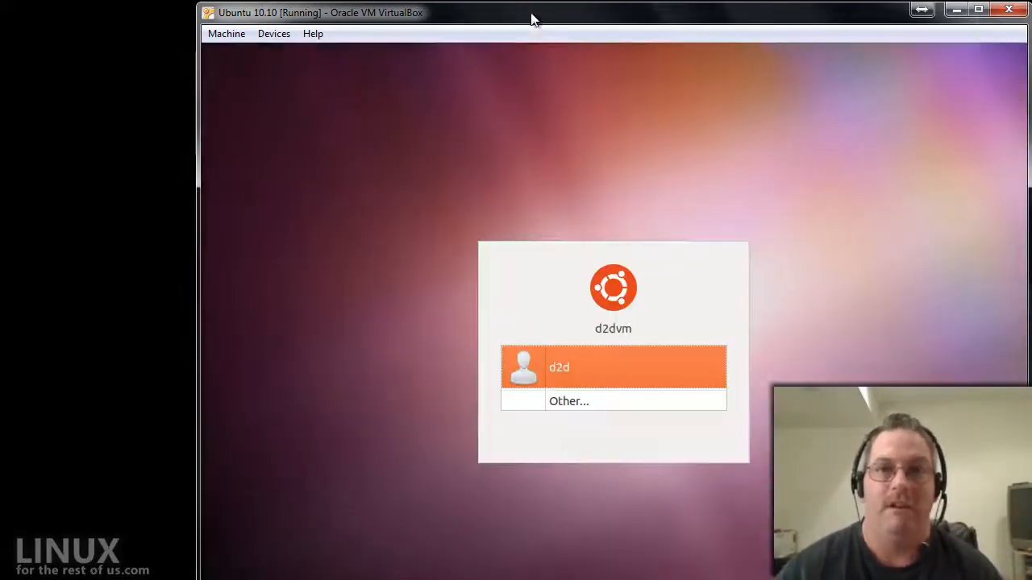
Move the VM window left, then log in by choosing the user account and entering the password.
drag(535, 19, 465, 19)
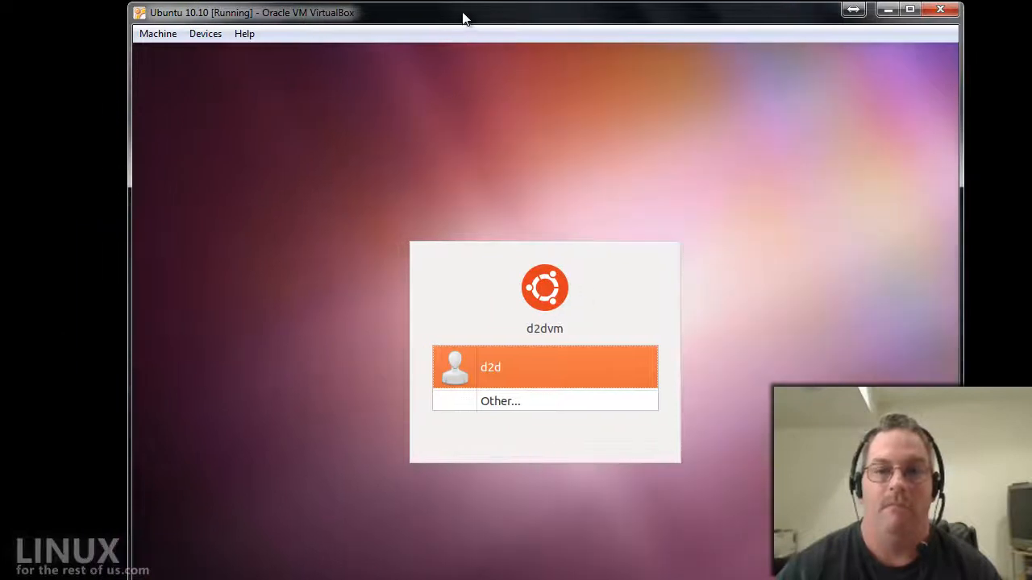
click(554, 367)
text(*****)
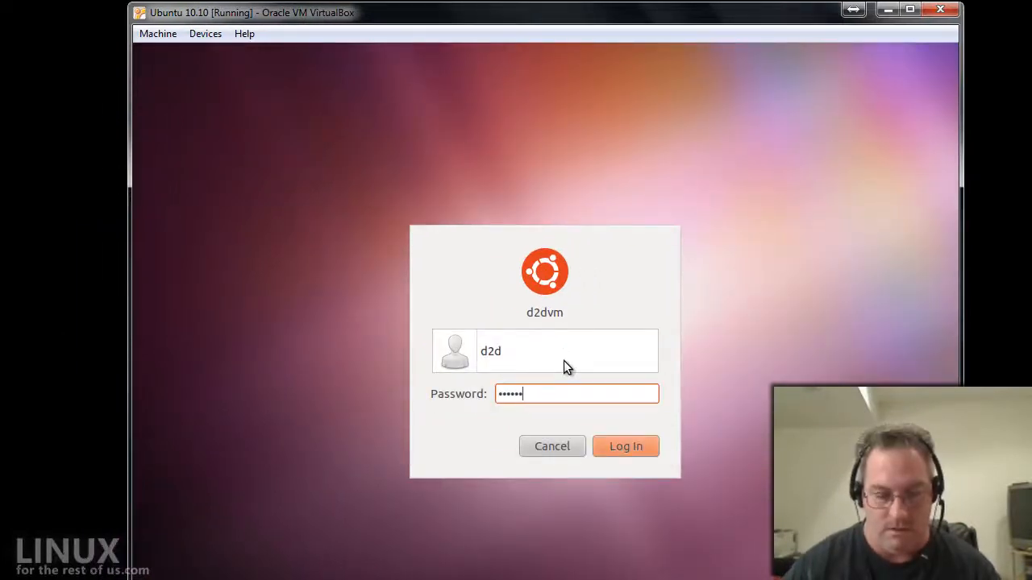
text(***)
key(Return)
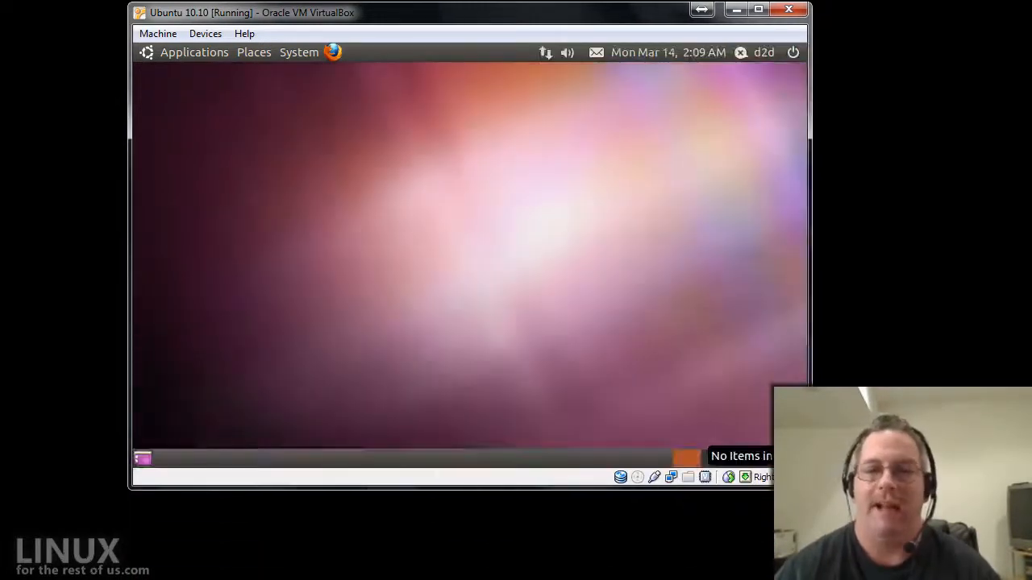
Drag the VM window's bottom-right corner so the guest desktop resizes to match it.
drag(809, 487, 989, 576)
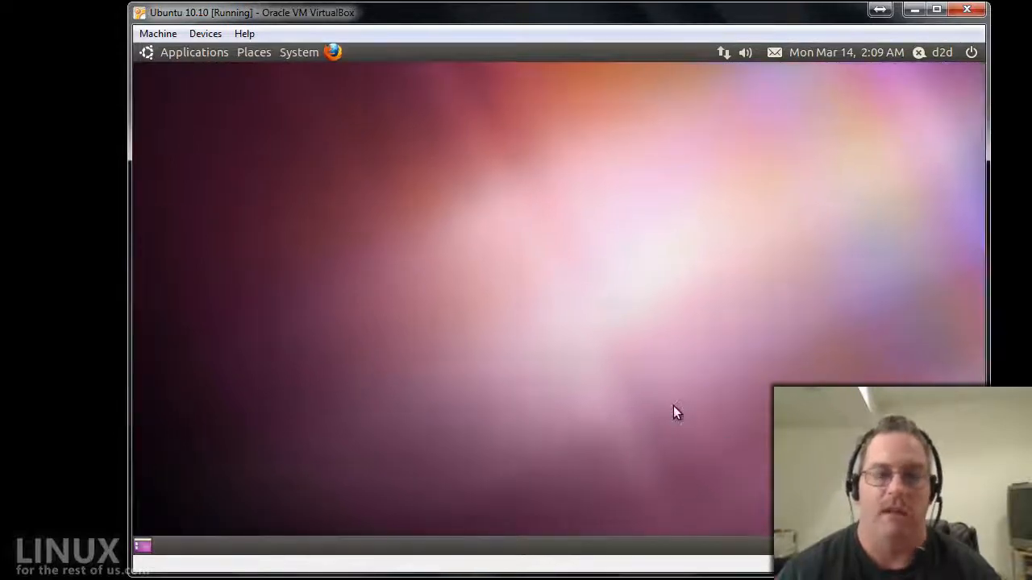